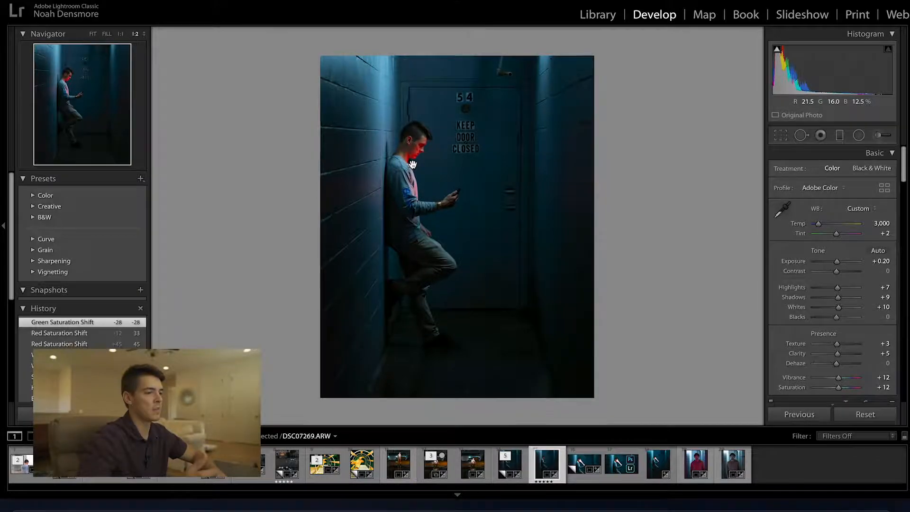
# Open the photo DSC07269.ARW from Lightroom in Adobe Photoshop CC 2019 for editing.
pyautogui.click(413, 164)
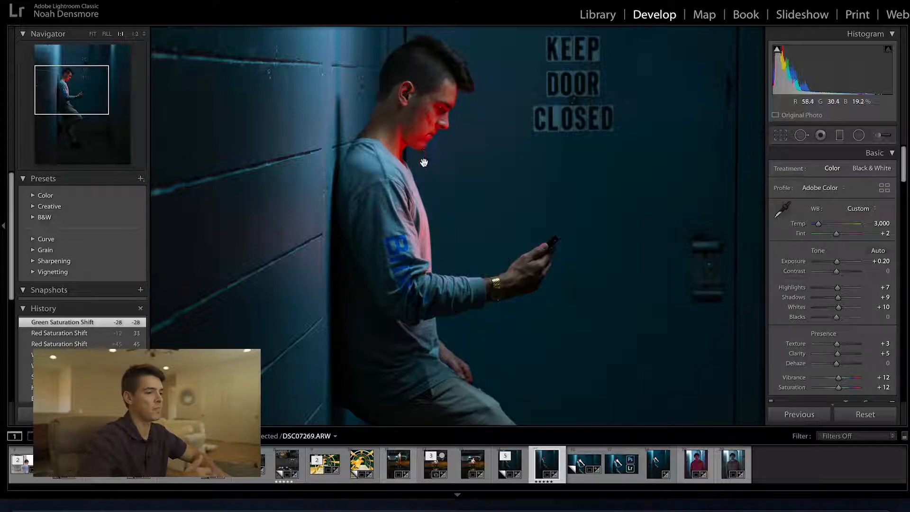
pyautogui.click(461, 274)
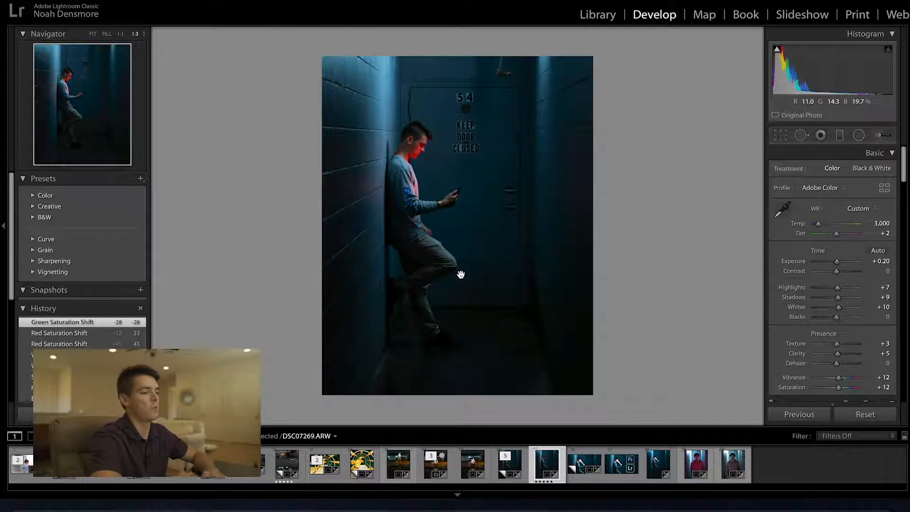
pyautogui.rightClick(546, 462)
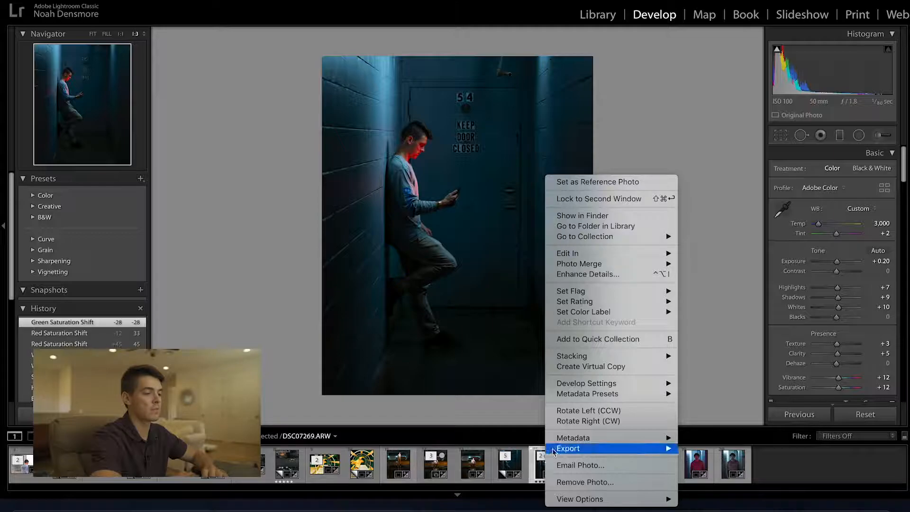
pyautogui.moveTo(588, 256)
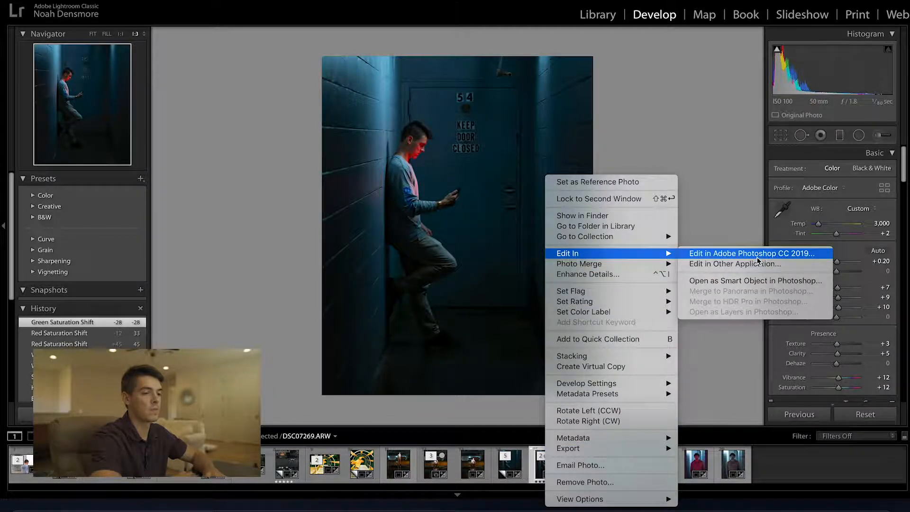
pyautogui.click(757, 256)
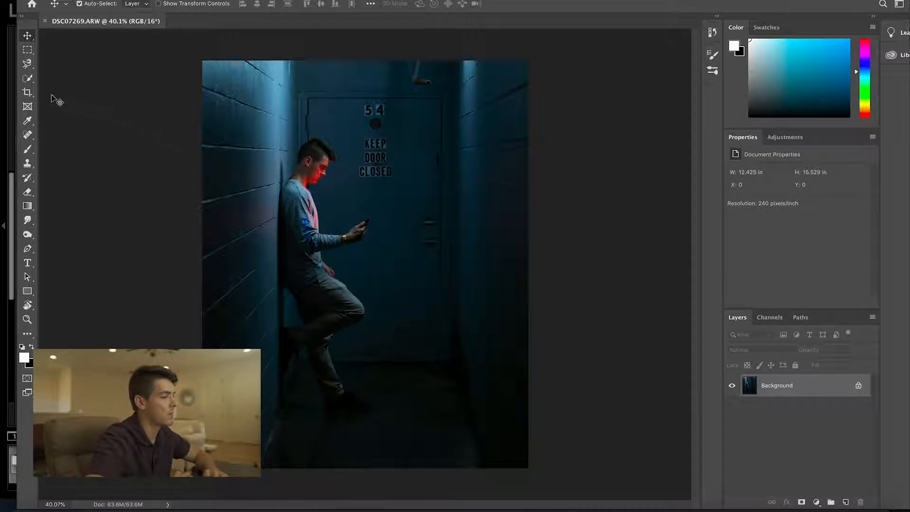
# Select the man leaning against the wall automatically with the Quick Selection tool's Select Subject command.
pyautogui.click(28, 79)
pyautogui.click(71, 76)
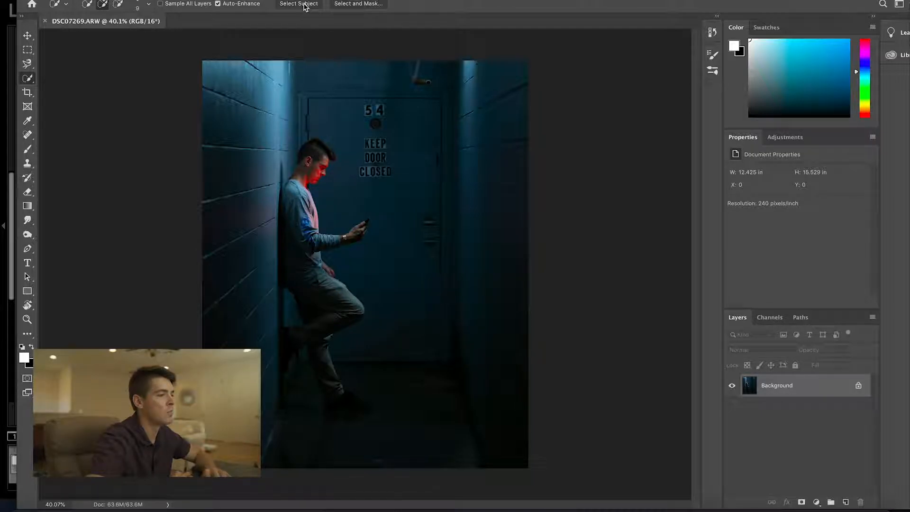
pyautogui.click(304, 4)
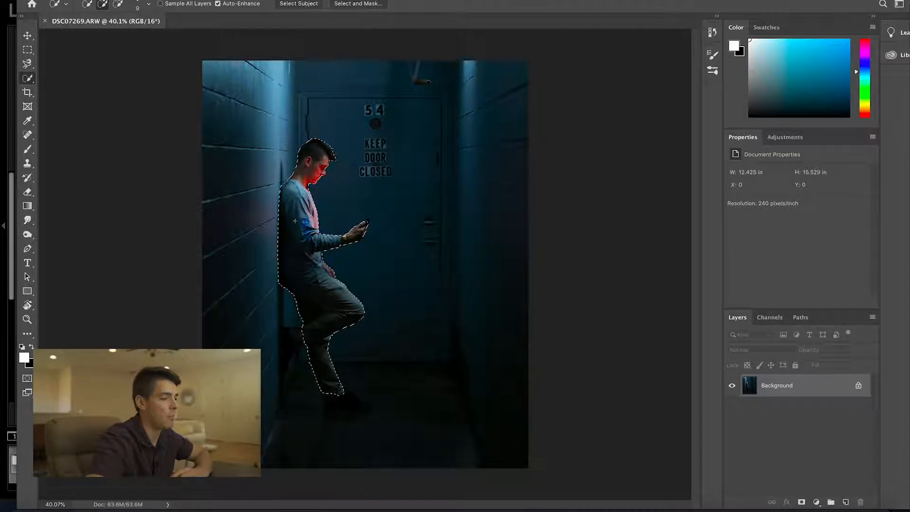
# Add the missing top end of the phone to the selection of the man.
pyautogui.scroll(8, 295, 221)
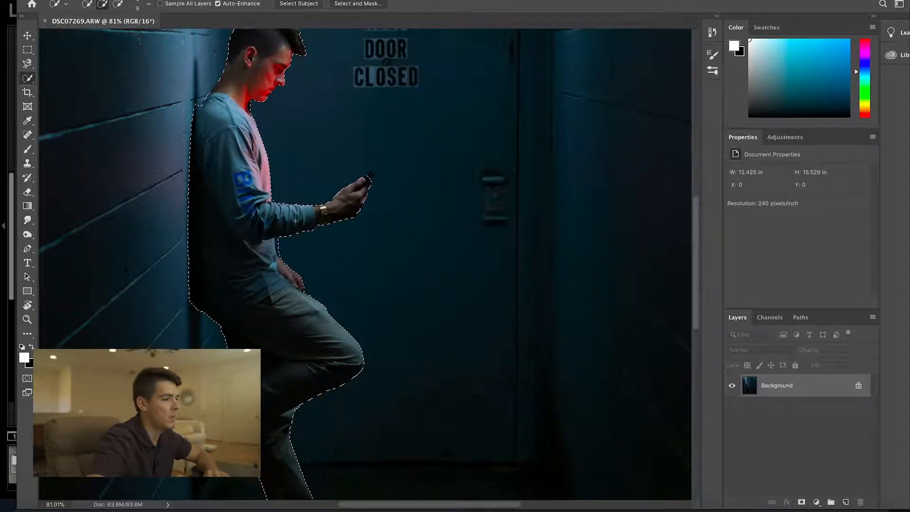
pyautogui.scroll(6, 391, 182)
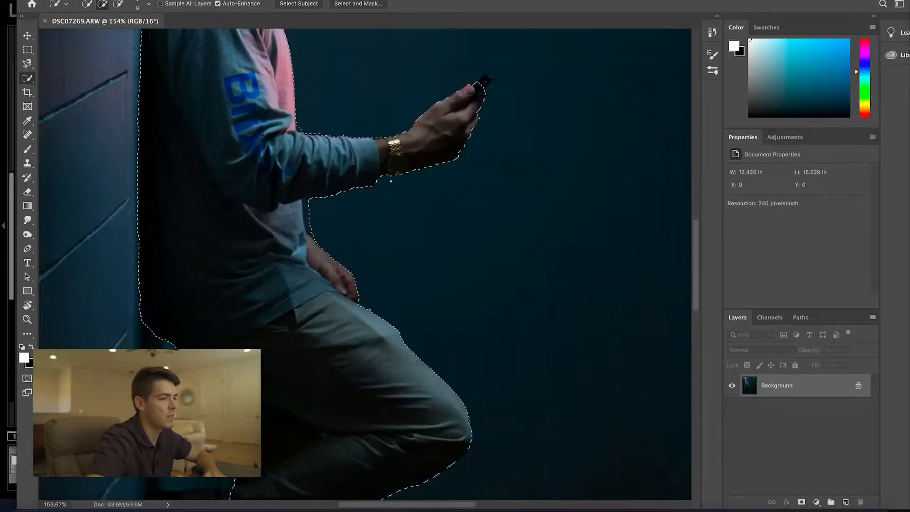
pyautogui.hscroll(-3, 391, 183)
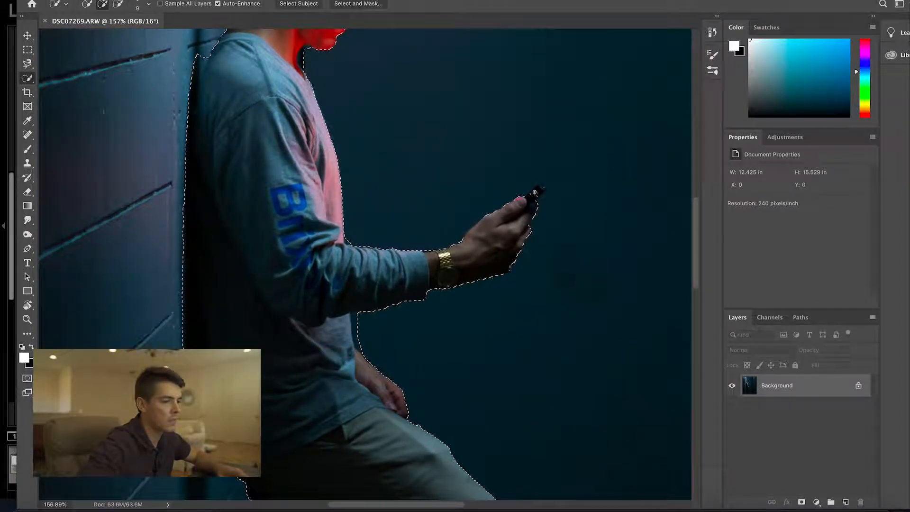
pyautogui.moveTo(535, 191); pyautogui.dragTo(543, 190)
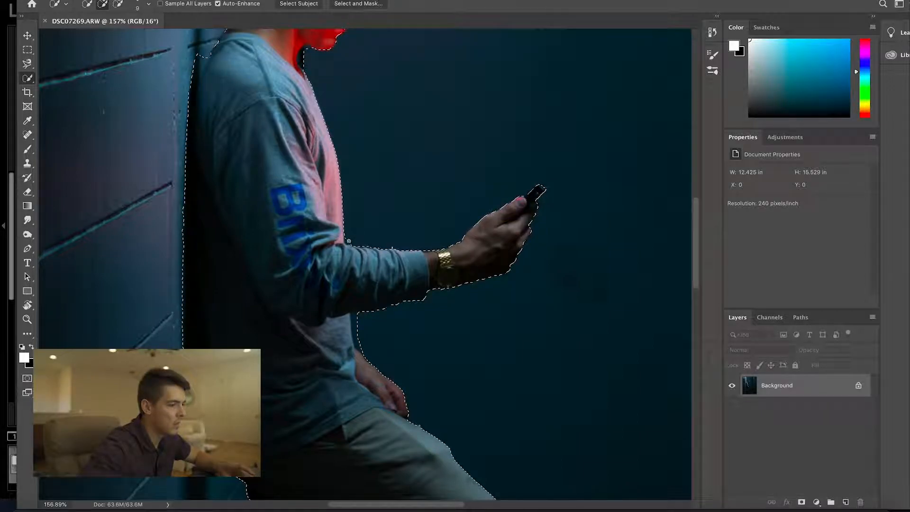
# Set the Quick Selection brush size to 20 and subtract the background slivers around the arm and under the chin.
pyautogui.press(']')
pyautogui.press(']')
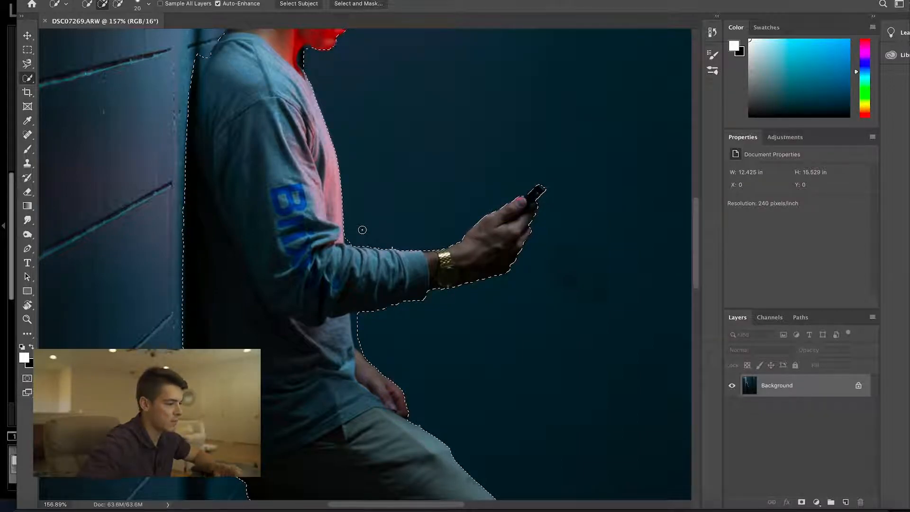
pyautogui.press('alt')
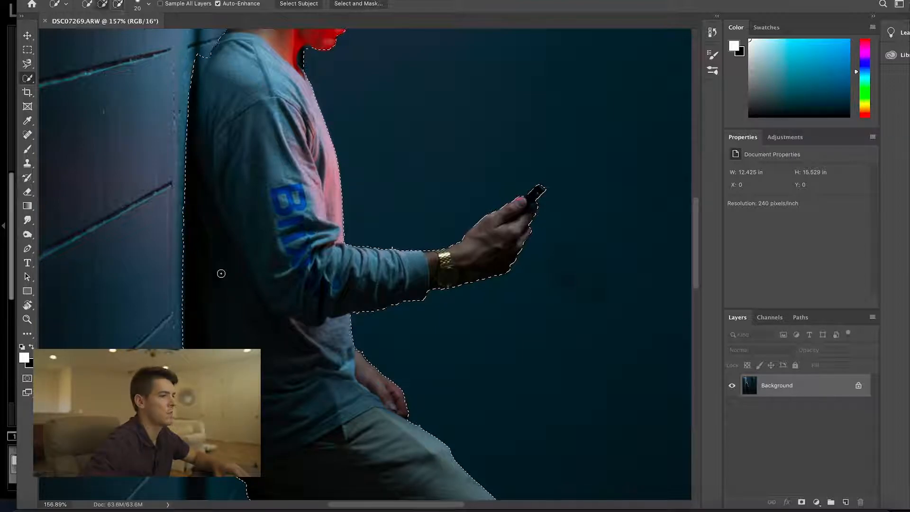
pyautogui.scroll(3, 221, 273)
pyautogui.scroll(4, 221, 274)
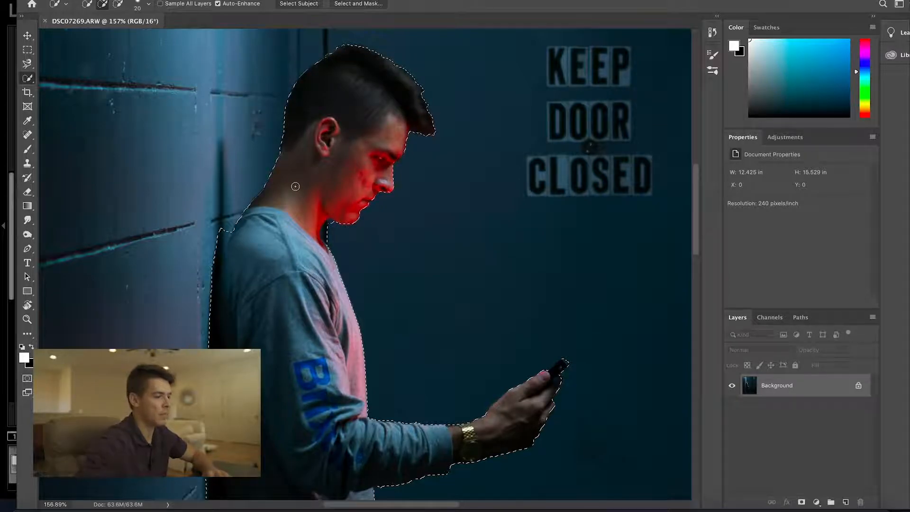
pyautogui.keyDown('alt'); pyautogui.click(325, 235); pyautogui.keyUp('alt')
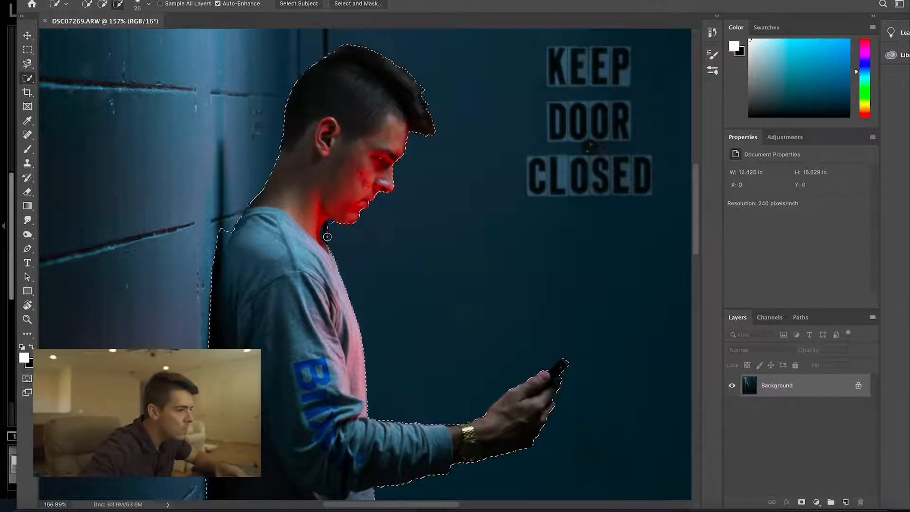
pyautogui.keyDown('alt'); pyautogui.click(327, 233); pyautogui.keyUp('alt')
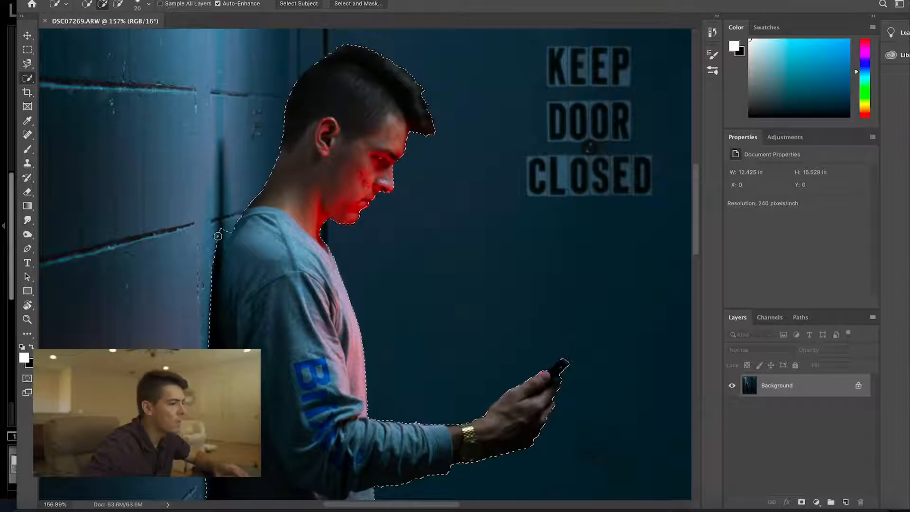
# Copy the selected man onto a new layer with Layer Via Copy.
pyautogui.scroll(-3, 392, 214)
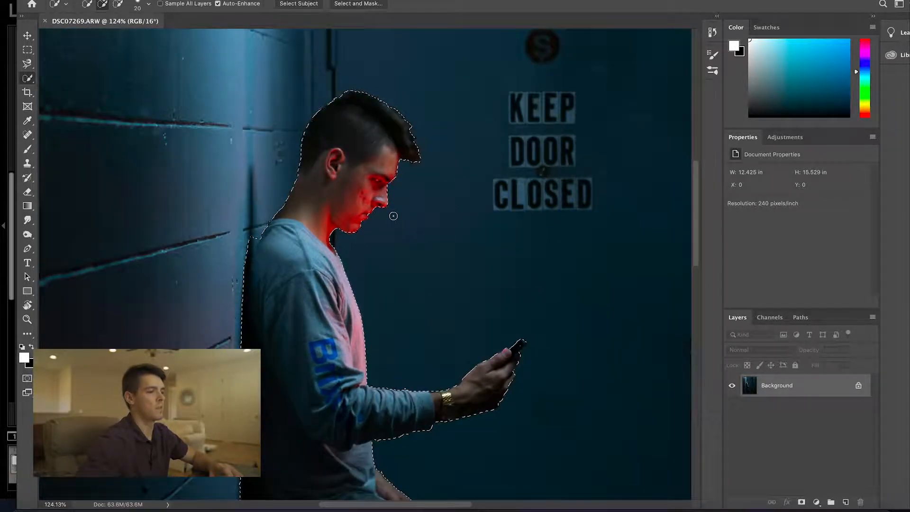
pyautogui.scroll(-3, 355, 184)
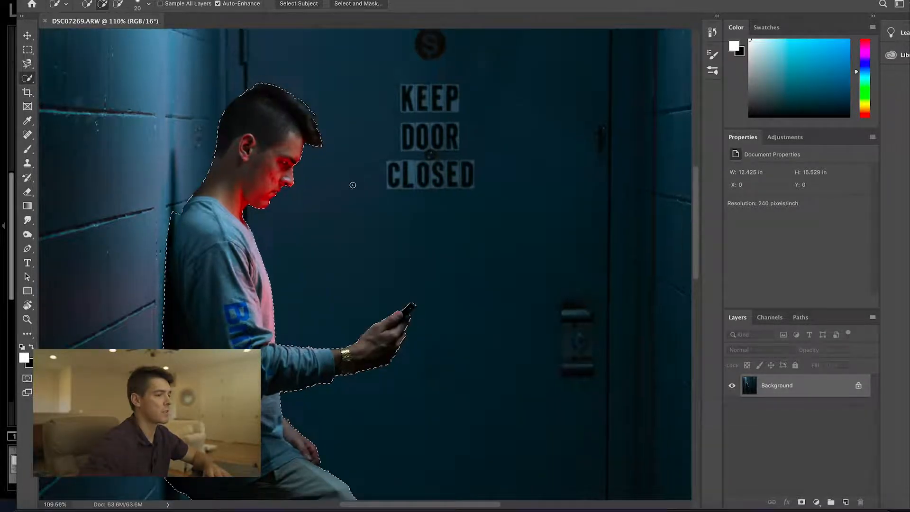
pyautogui.scroll(-3, 353, 185)
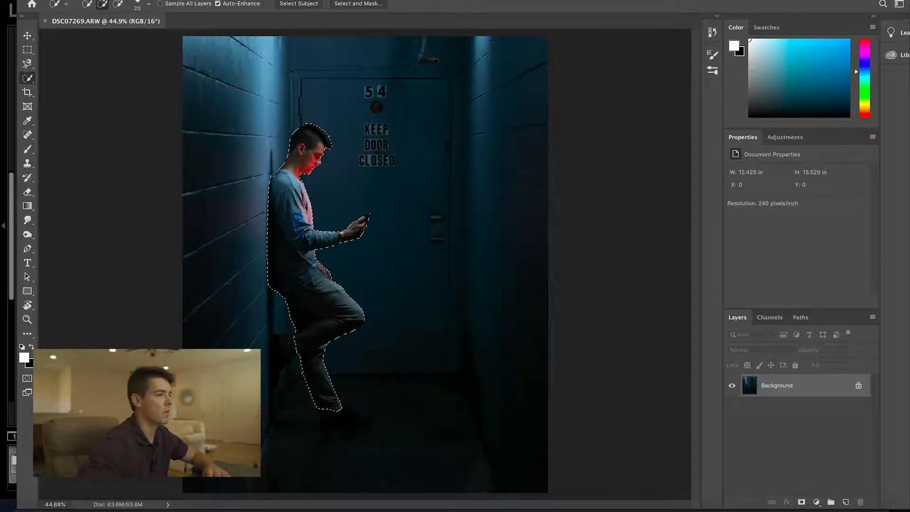
pyautogui.click(171, 0)
pyautogui.moveTo(183, 0)
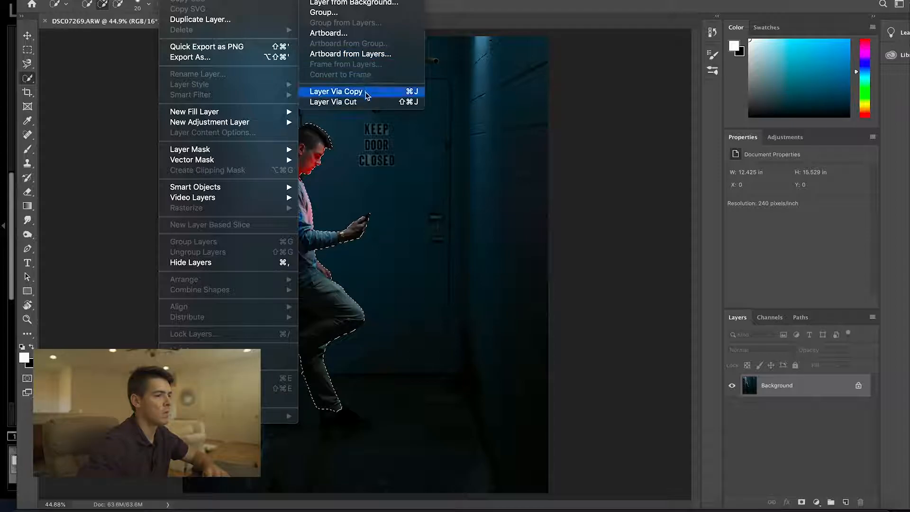
pyautogui.click(367, 94)
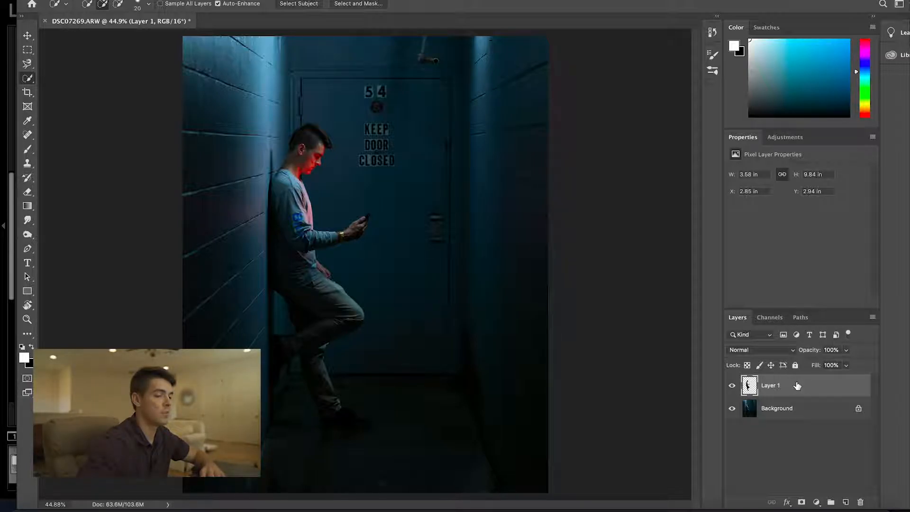
# Convert the layer with the cut-out man to a smart object and rename it Subject.
pyautogui.rightClick(797, 385)
pyautogui.click(725, 184)
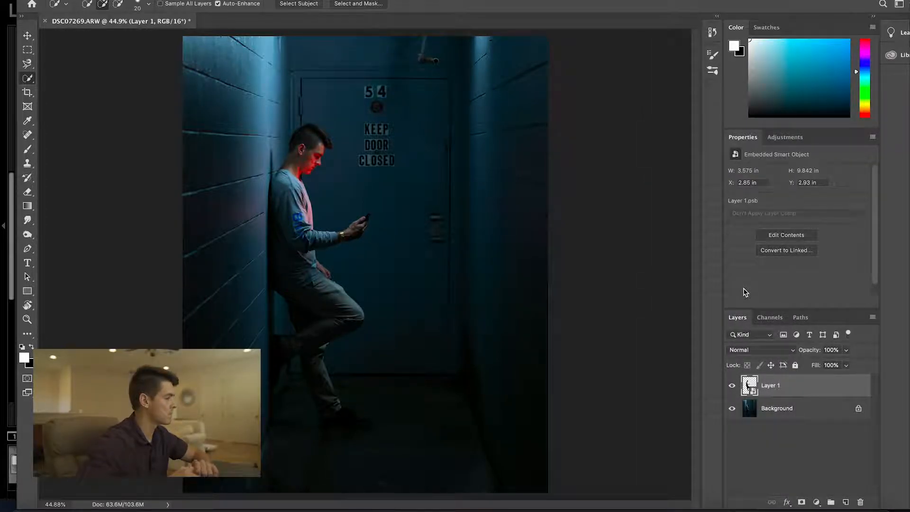
pyautogui.doubleClick(773, 386)
pyautogui.write('Sub')
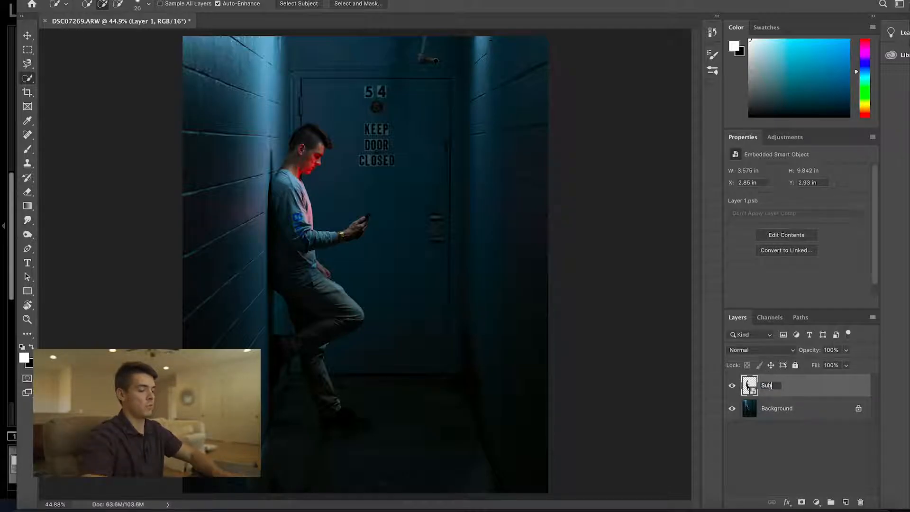
pyautogui.write('ject')
pyautogui.press('Return')
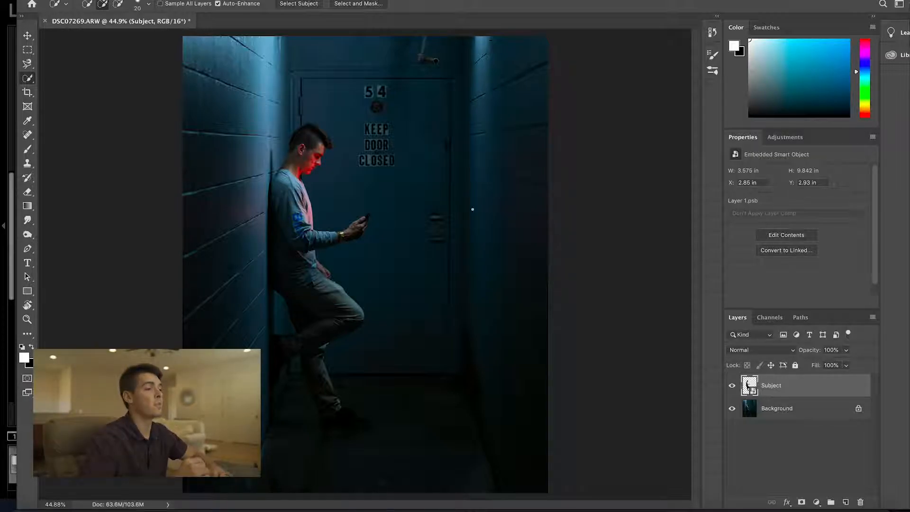
# Open the Subject layer in the Liquify filter, dismissing the hardware acceleration notice.
pyautogui.click(260, 0)
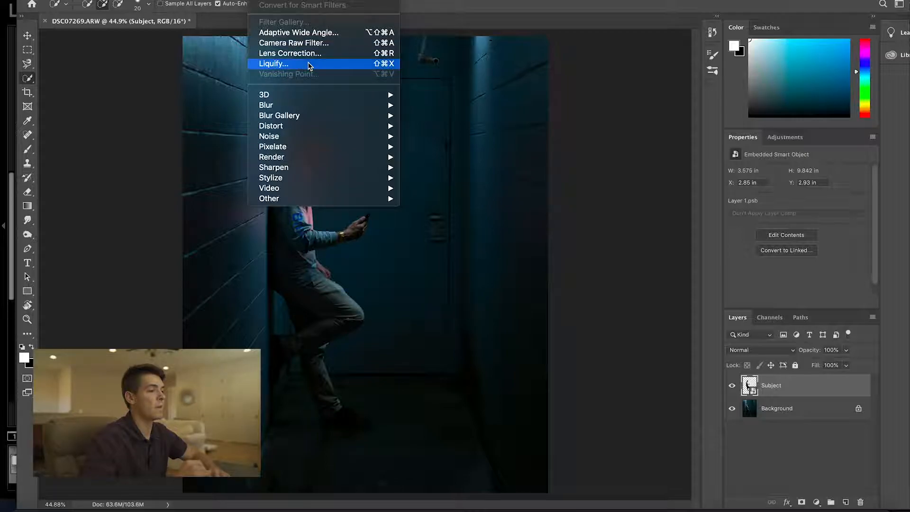
pyautogui.click(309, 63)
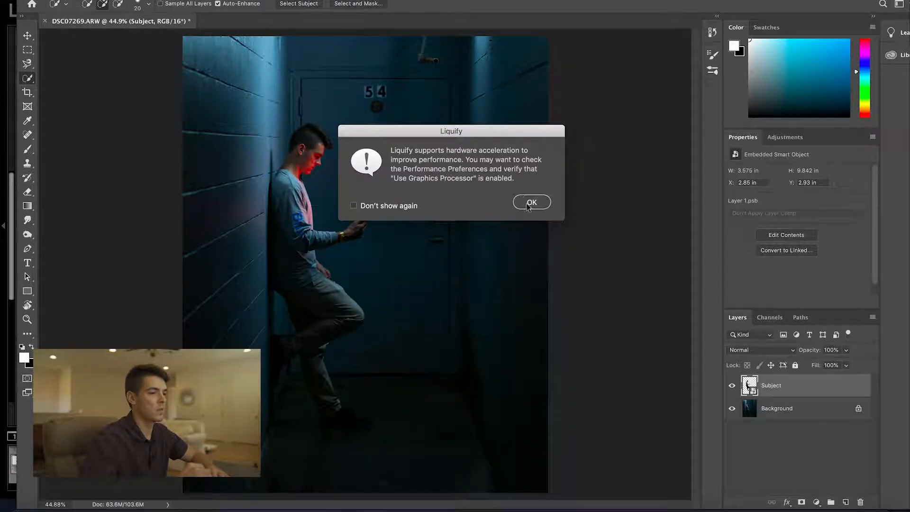
pyautogui.click(532, 203)
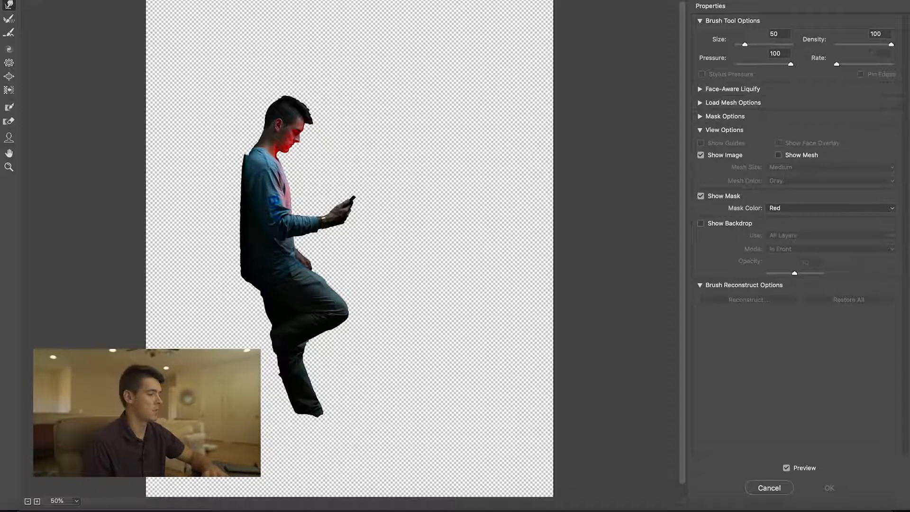
pyautogui.click(75, 502)
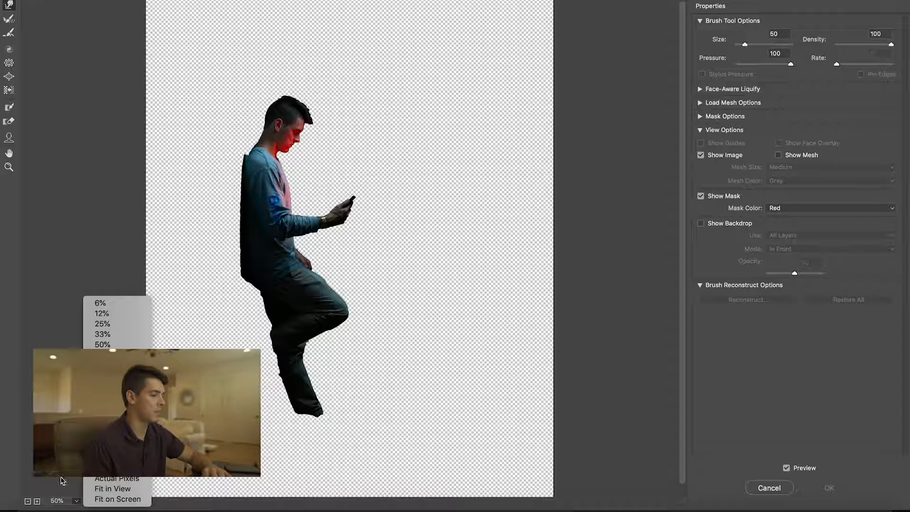
pyautogui.click(102, 365)
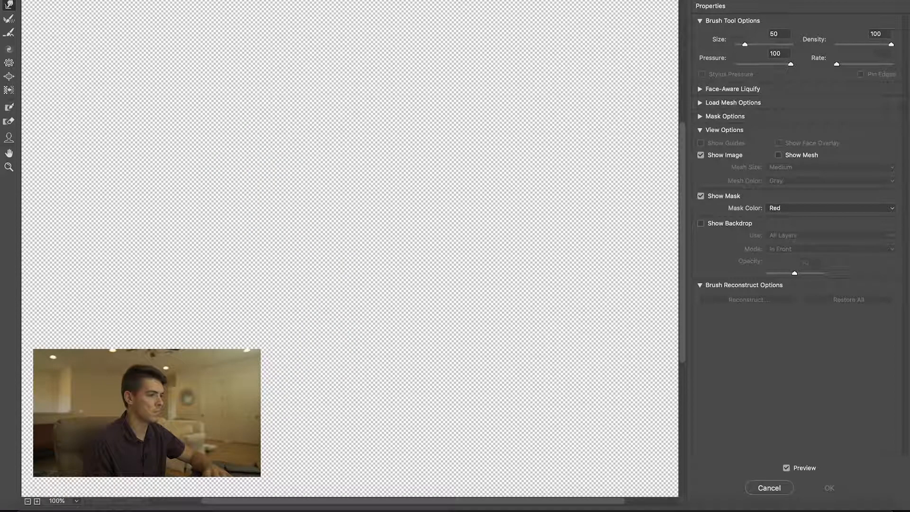
pyautogui.scroll(-5, 350, 248)
pyautogui.scroll(2, 350, 248)
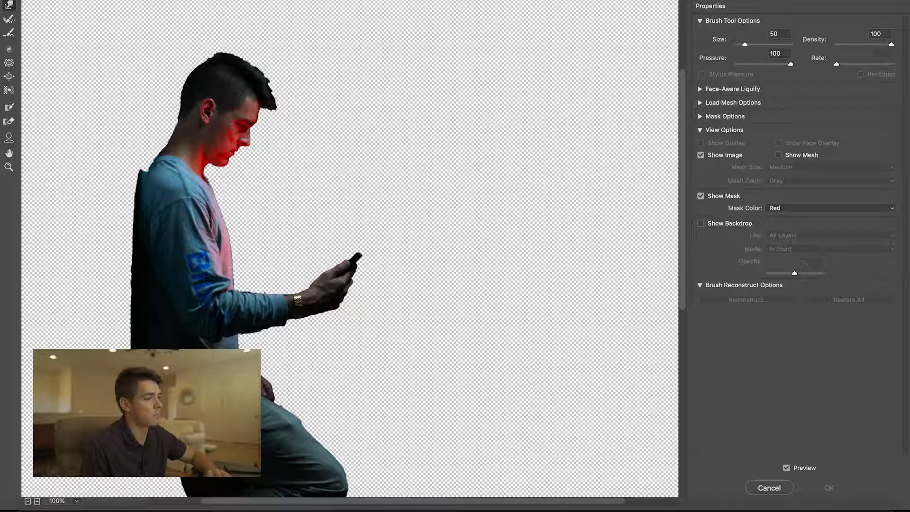
# Stretch the man's face diagonally down to the phone and past his hand with repeated Forward Warp strokes.
pyautogui.moveTo(259, 129); pyautogui.dragTo(253, 131)
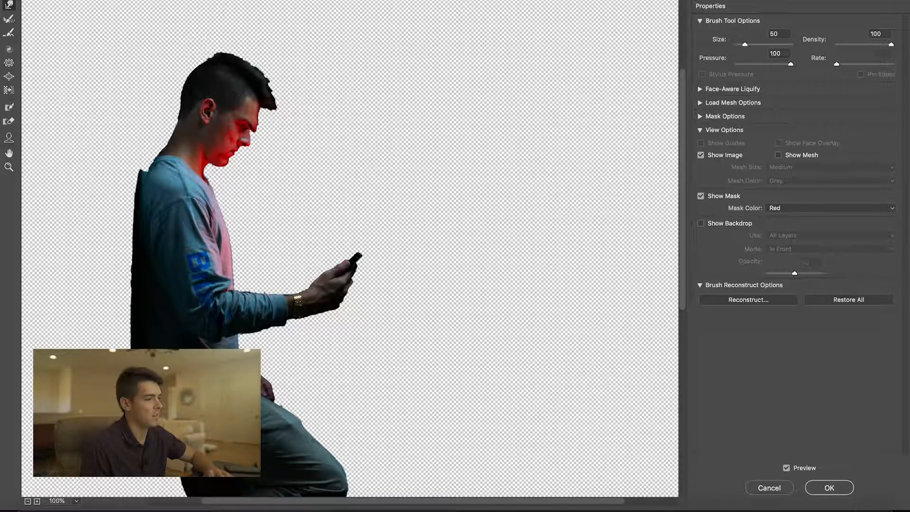
pyautogui.moveTo(253, 128); pyautogui.dragTo(259, 133)
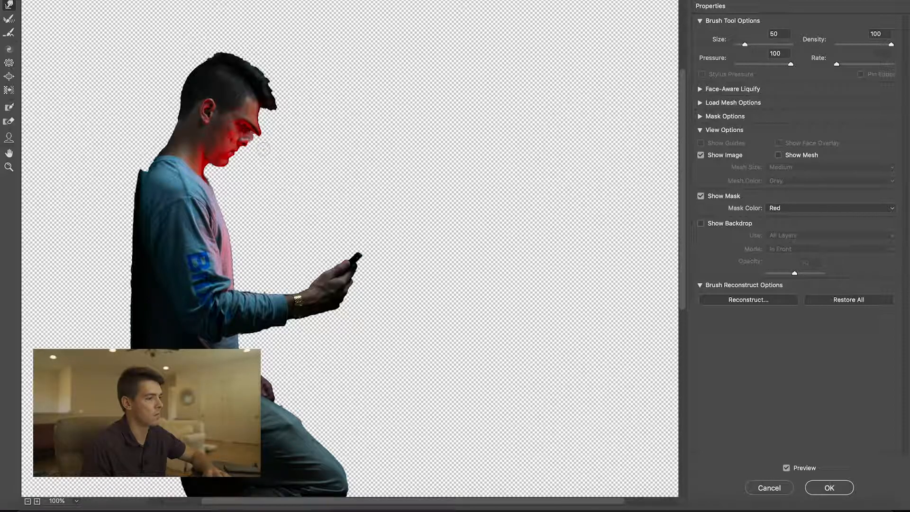
pyautogui.moveTo(255, 138); pyautogui.dragTo(264, 144)
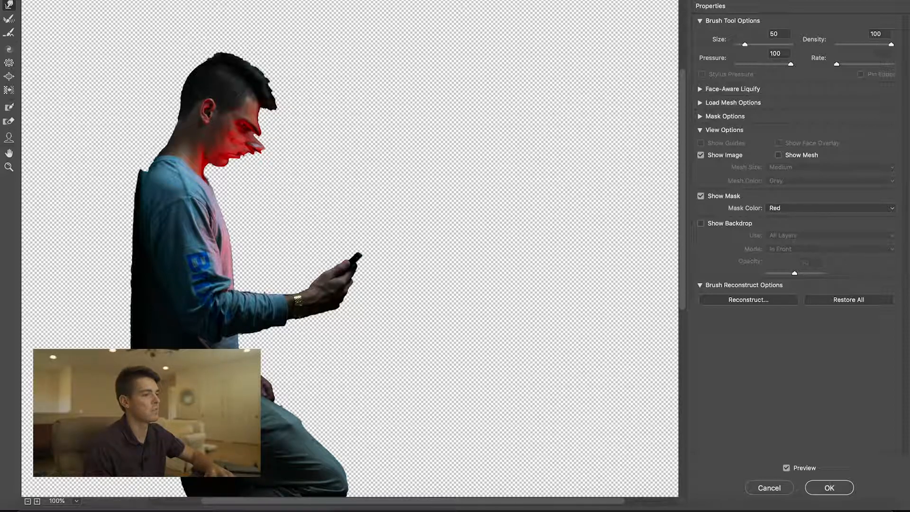
pyautogui.moveTo(250, 148)
pyautogui.mouseDown()
pyautogui.moveTo(358, 271)
pyautogui.moveTo(311, 214)
pyautogui.mouseUp()
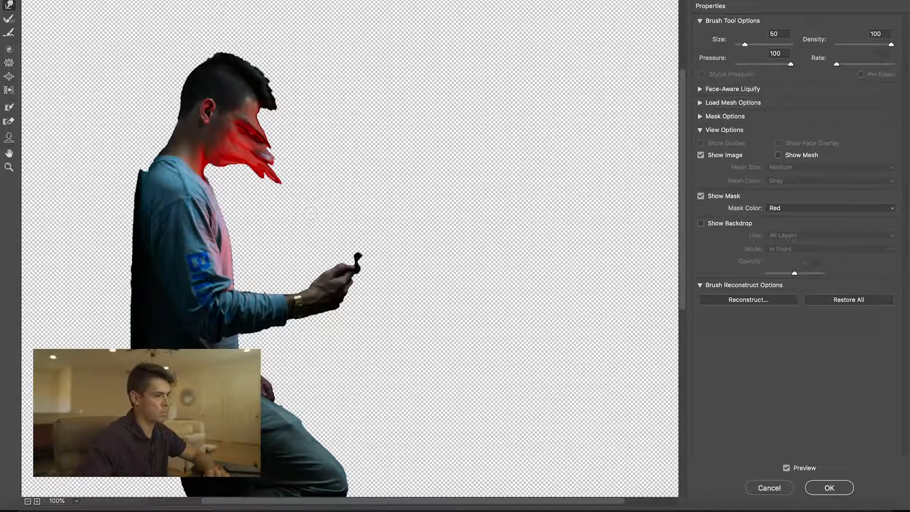
pyautogui.moveTo(251, 164); pyautogui.dragTo(295, 194)
pyautogui.moveTo(258, 138); pyautogui.dragTo(298, 185)
pyautogui.moveTo(256, 159); pyautogui.dragTo(327, 220)
pyautogui.moveTo(296, 183); pyautogui.dragTo(343, 230)
pyautogui.moveTo(304, 202); pyautogui.dragTo(353, 254)
pyautogui.moveTo(259, 151); pyautogui.dragTo(332, 223)
pyautogui.moveTo(313, 206); pyautogui.dragTo(354, 265)
pyautogui.moveTo(299, 190); pyautogui.dragTo(346, 243)
pyautogui.moveTo(313, 216); pyautogui.dragTo(363, 265)
pyautogui.moveTo(334, 230)
pyautogui.mouseDown()
pyautogui.moveTo(368, 268)
pyautogui.moveTo(377, 263)
pyautogui.moveTo(366, 282)
pyautogui.mouseUp()
pyautogui.moveTo(315, 197); pyautogui.dragTo(370, 254)
pyautogui.moveTo(358, 242)
pyautogui.mouseDown()
pyautogui.moveTo(382, 260)
pyautogui.moveTo(380, 273)
pyautogui.mouseUp()
pyautogui.moveTo(346, 270); pyautogui.dragTo(361, 295)
pyautogui.moveTo(380, 266); pyautogui.dragTo(390, 271)
pyautogui.moveTo(372, 276); pyautogui.dragTo(376, 282)
pyautogui.moveTo(355, 287); pyautogui.dragTo(353, 298)
pyautogui.moveTo(264, 135); pyautogui.dragTo(399, 272)
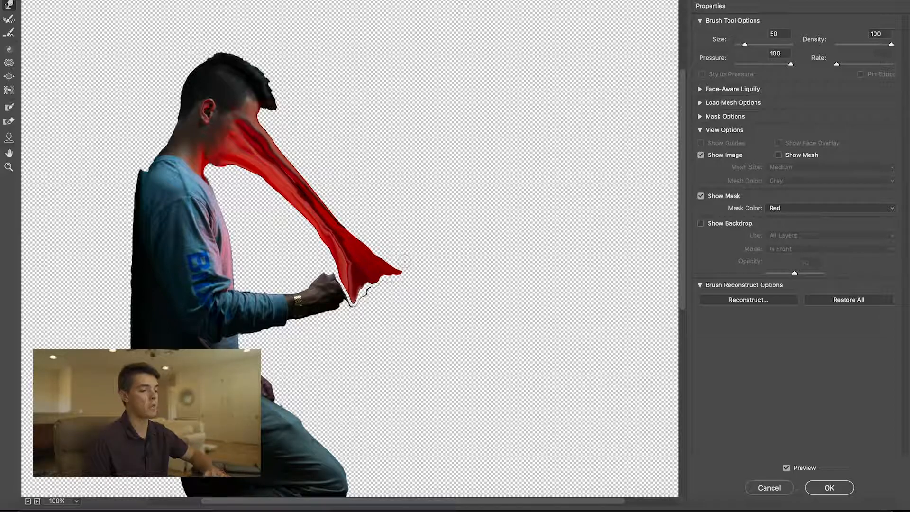
# Apply the Liquify distortion, then open the Subject layer in the Path Blur filter with its preview turned off.
pyautogui.click(835, 490)
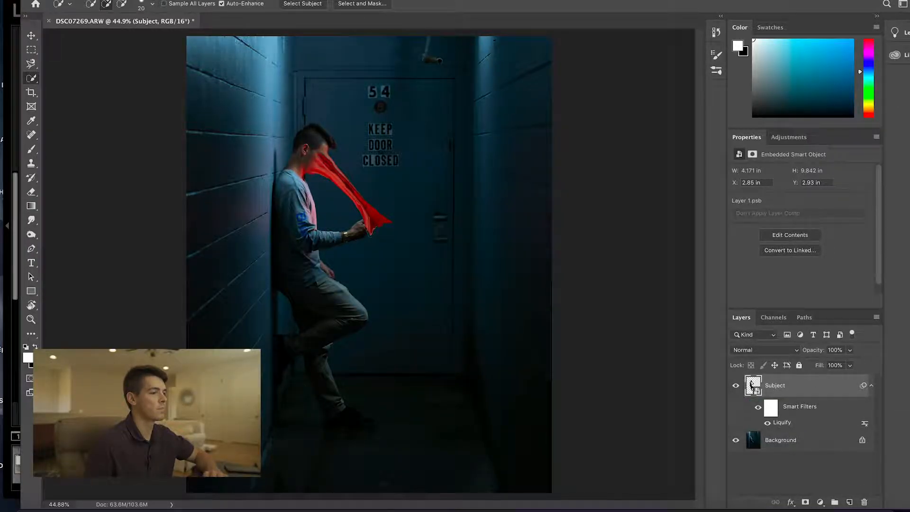
pyautogui.click(277, 1)
pyautogui.moveTo(294, 115)
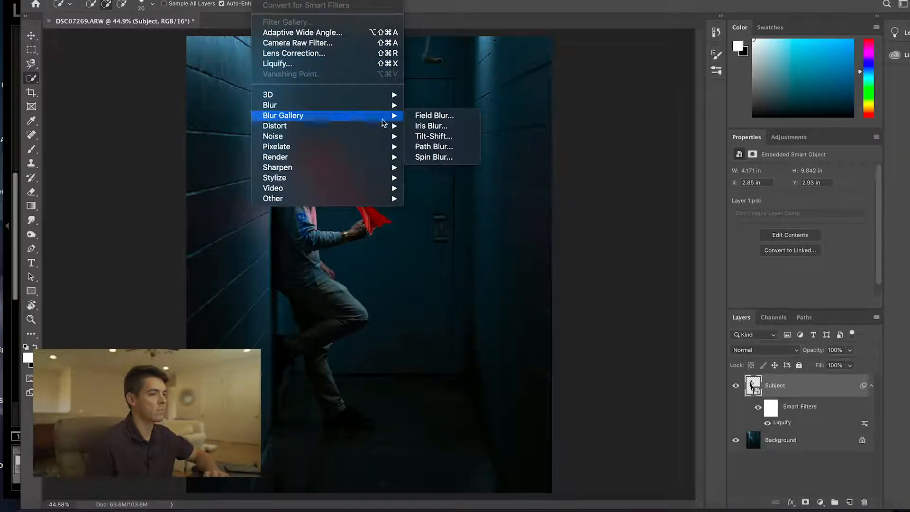
pyautogui.click(442, 151)
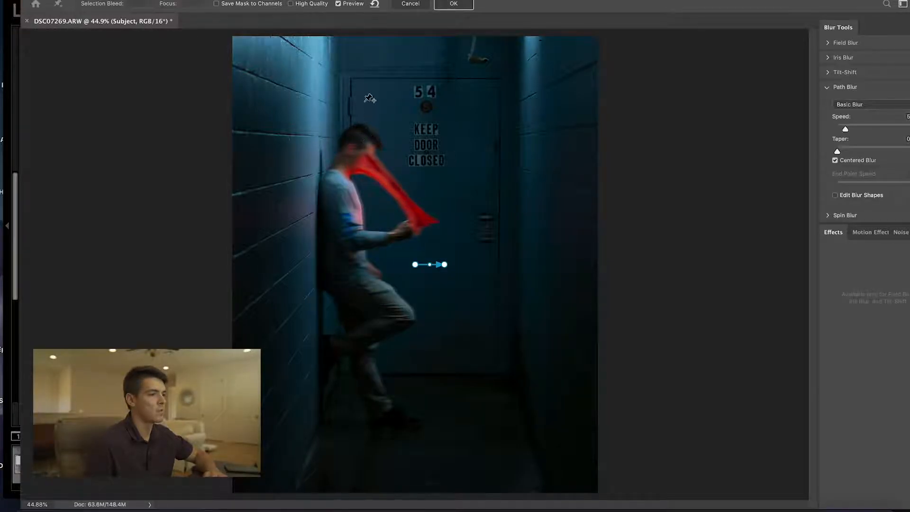
pyautogui.click(338, 5)
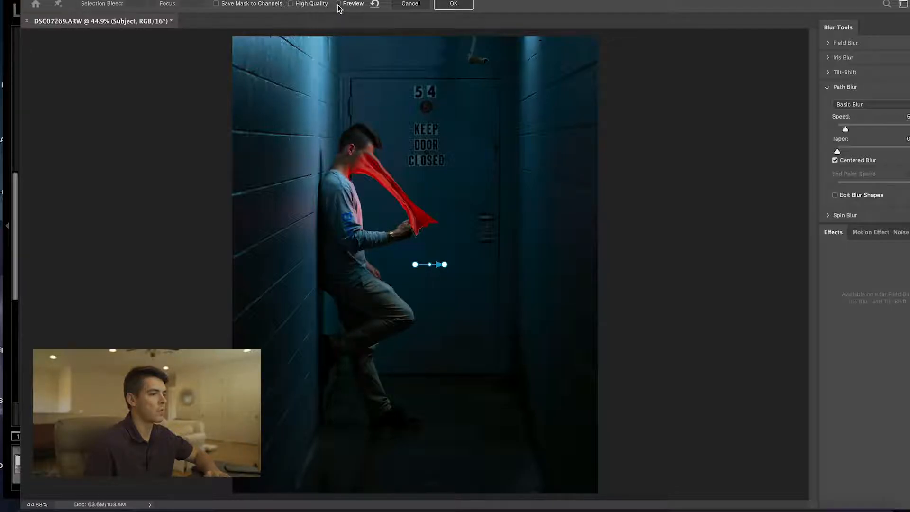
# Reposition the default blur path so it runs from the man's forehead to the outer tip of the stretched face.
pyautogui.scroll(5, 367, 163)
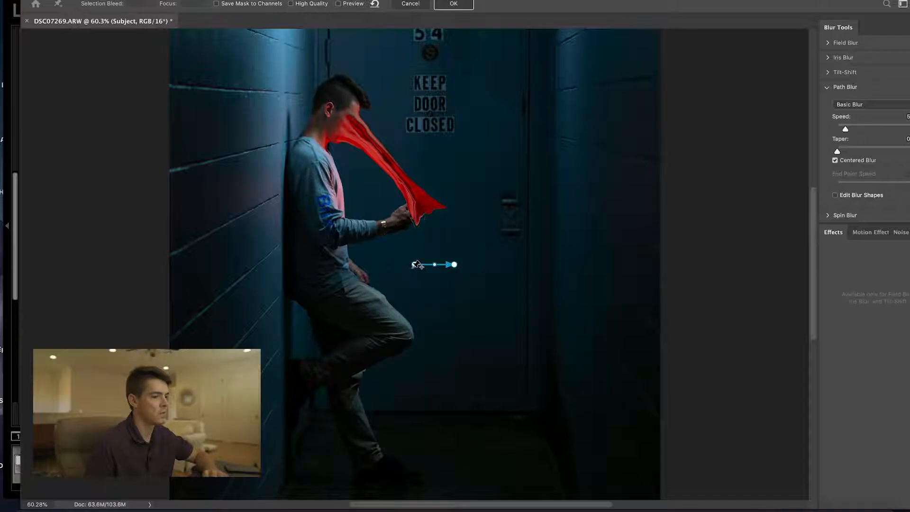
pyautogui.moveTo(414, 264); pyautogui.dragTo(389, 198)
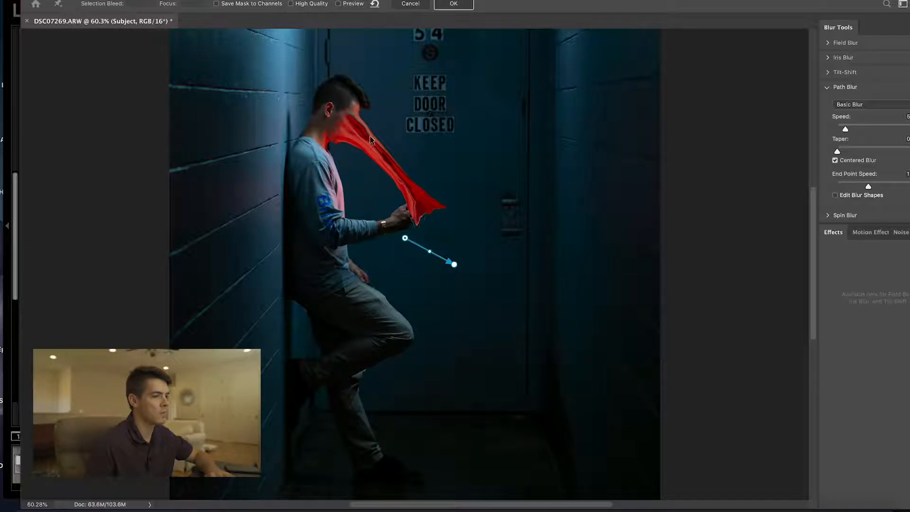
pyautogui.moveTo(363, 125); pyautogui.dragTo(358, 116)
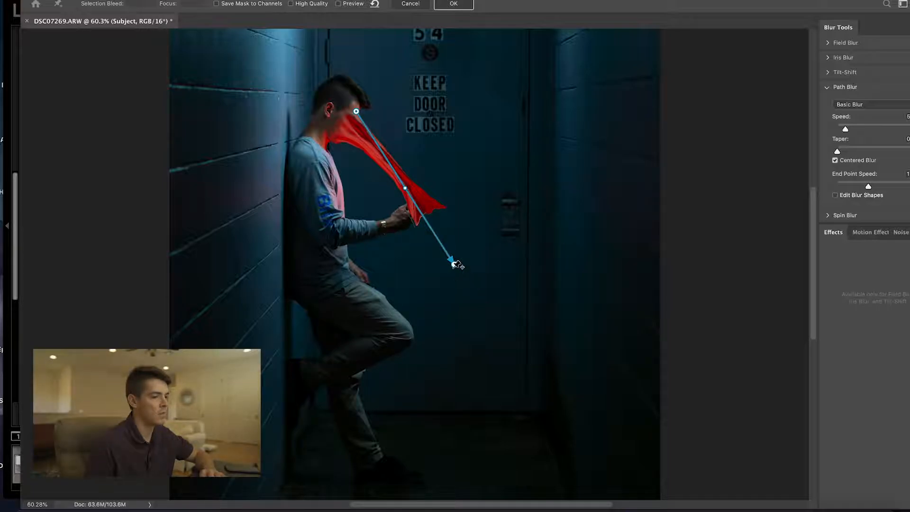
pyautogui.moveTo(454, 264); pyautogui.dragTo(447, 206)
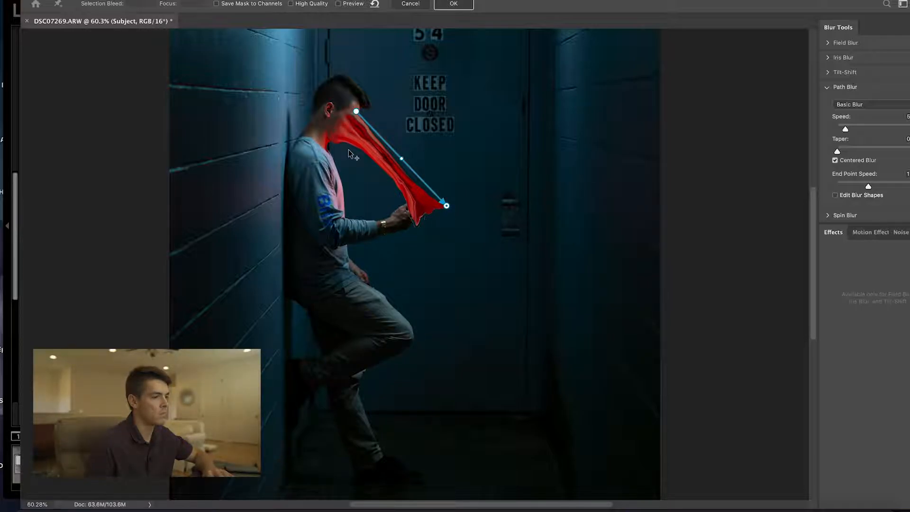
# Draw a second blur path from the chin to the phone and curve it along the lower edge of the stretched face.
pyautogui.click(417, 222)
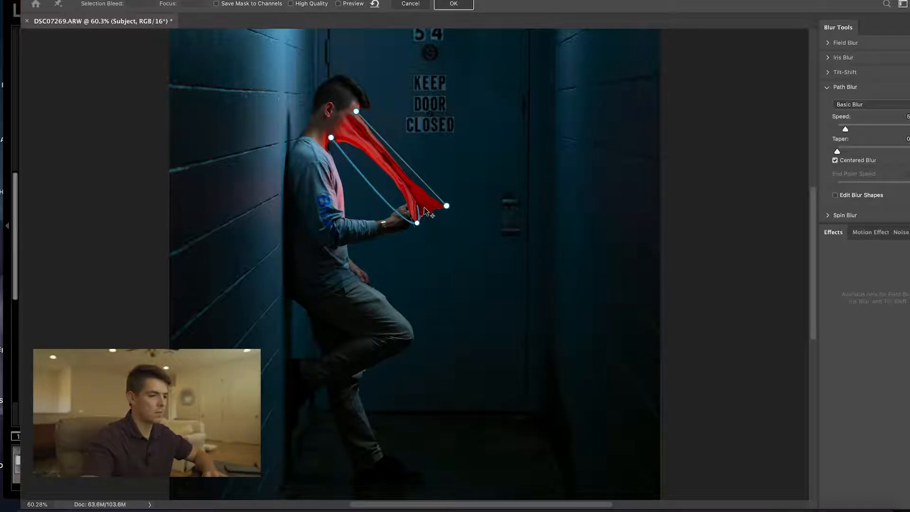
pyautogui.press('Return')
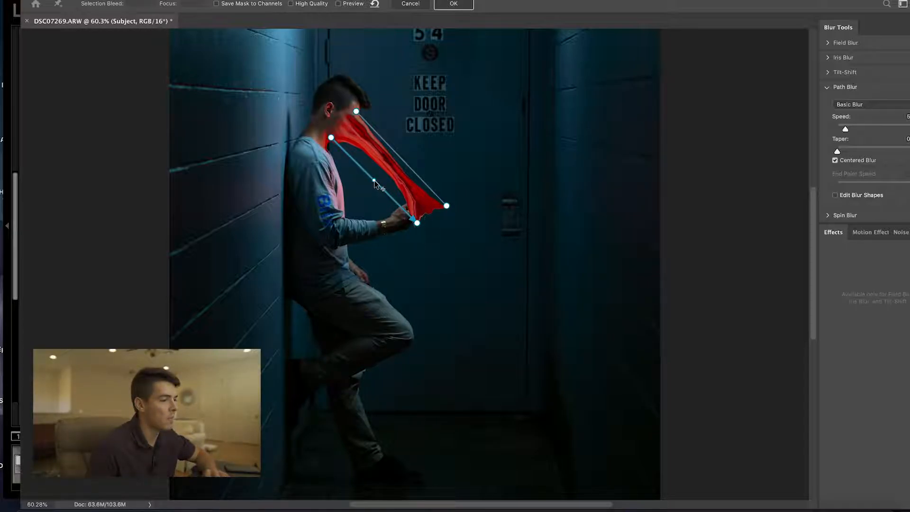
pyautogui.moveTo(375, 181); pyautogui.dragTo(392, 170)
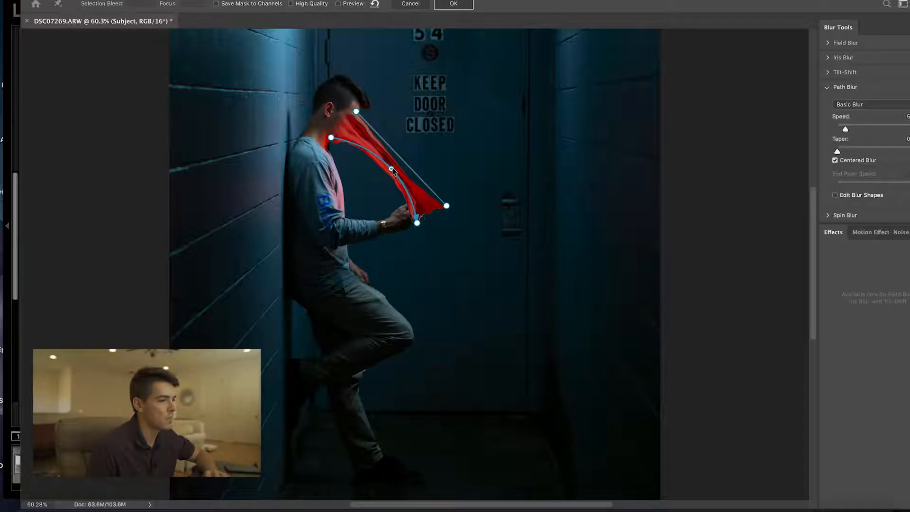
# Bend the upper blur path inward to follow the stretched face and apply the Path Blur.
pyautogui.click(403, 158)
pyautogui.click(402, 159)
pyautogui.moveTo(401, 160); pyautogui.dragTo(394, 170)
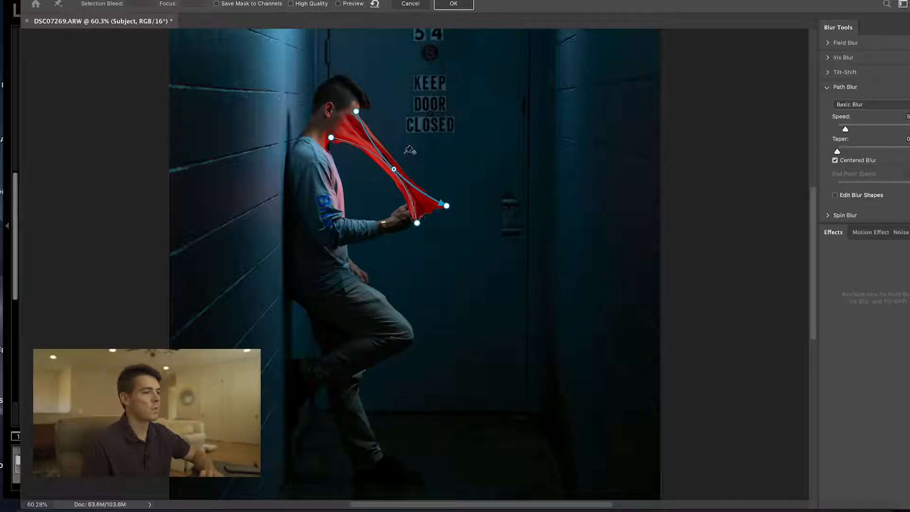
pyautogui.click(447, 6)
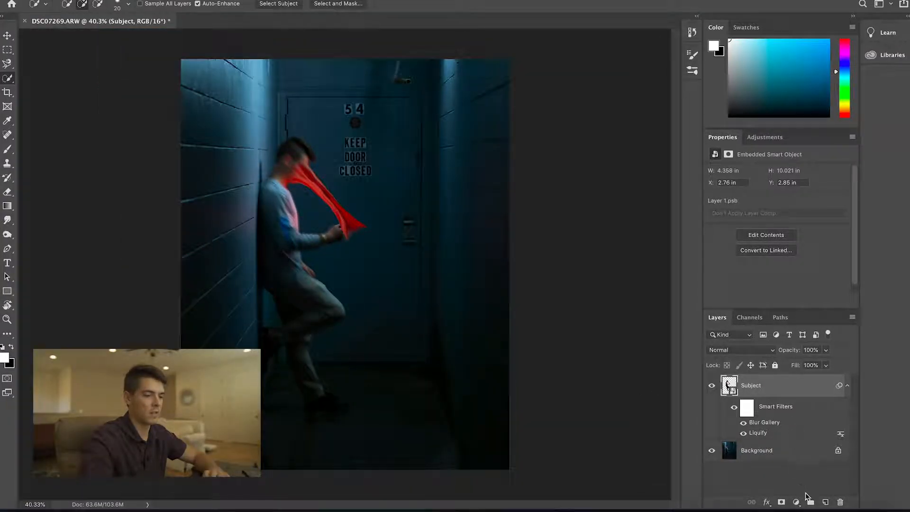
# Create a layer group named BLUR and move the Subject layer into it.
pyautogui.click(811, 503)
pyautogui.doubleClick(755, 381)
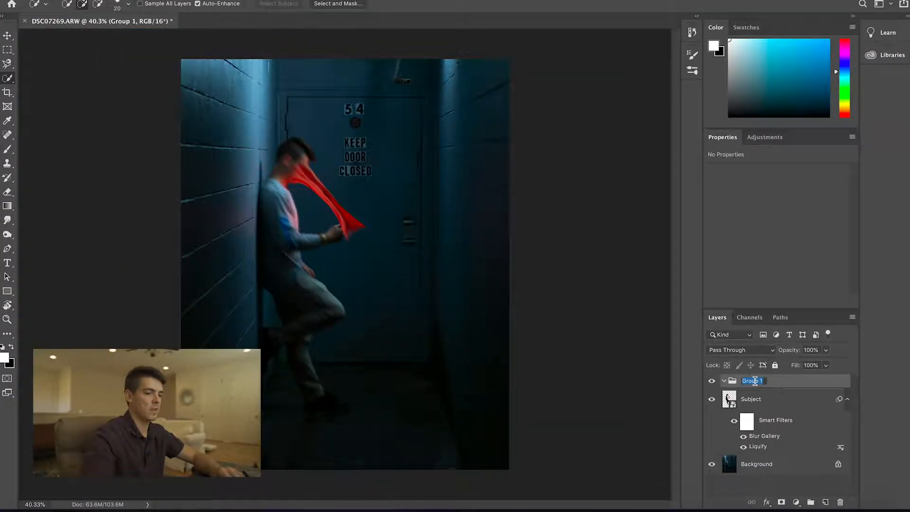
pyautogui.write('BLUR')
pyautogui.press('Return')
pyautogui.moveTo(767, 402); pyautogui.dragTo(755, 381)
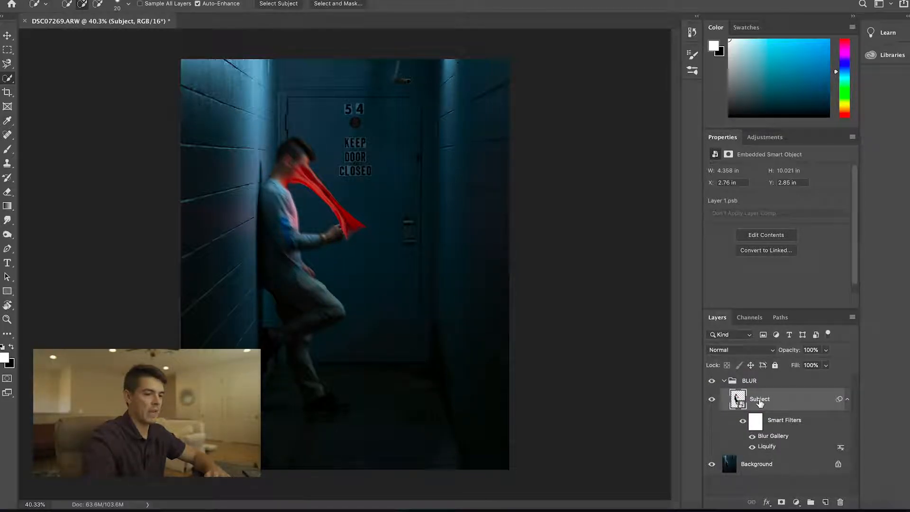
# Add a layer mask to the BLUR group and invert it to black.
pyautogui.click(757, 379)
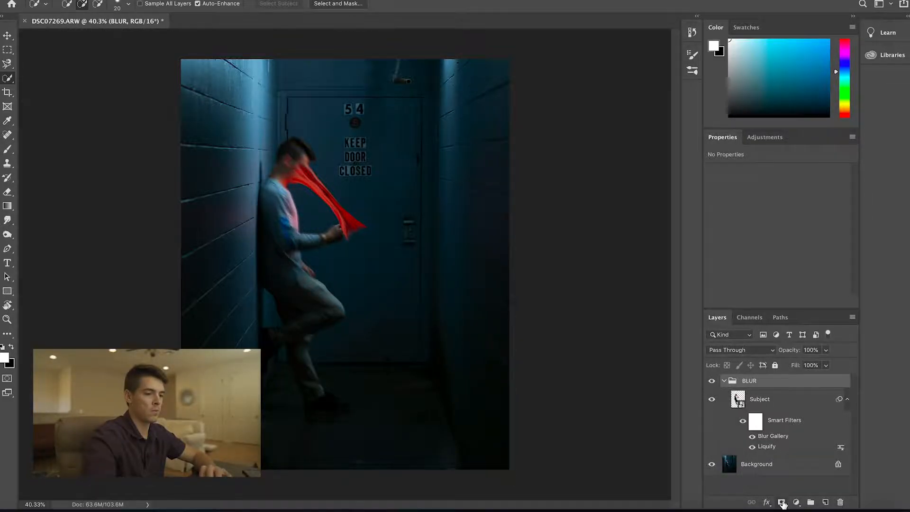
pyautogui.click(782, 502)
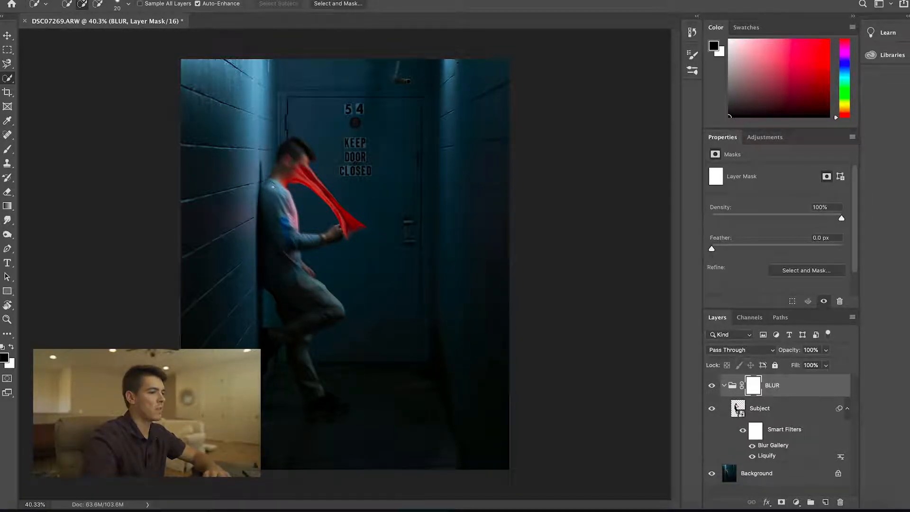
pyautogui.click(144, 0)
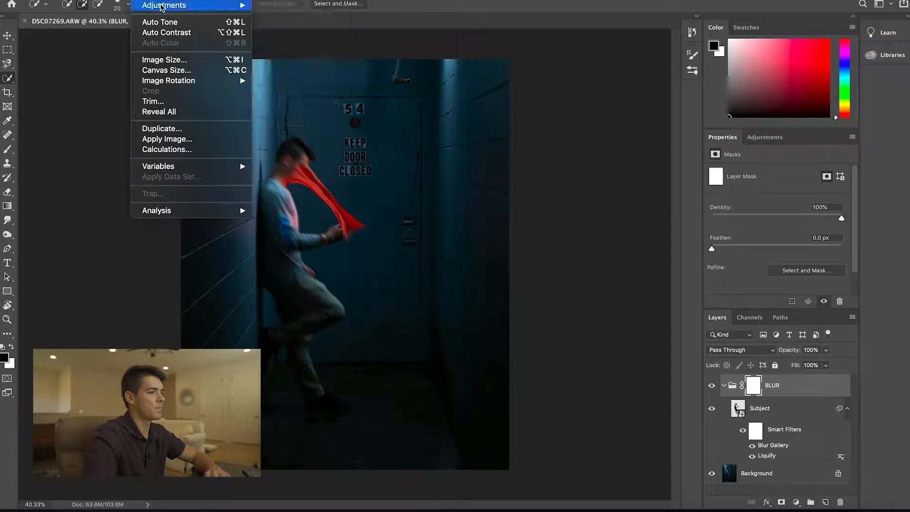
pyautogui.moveTo(163, 6)
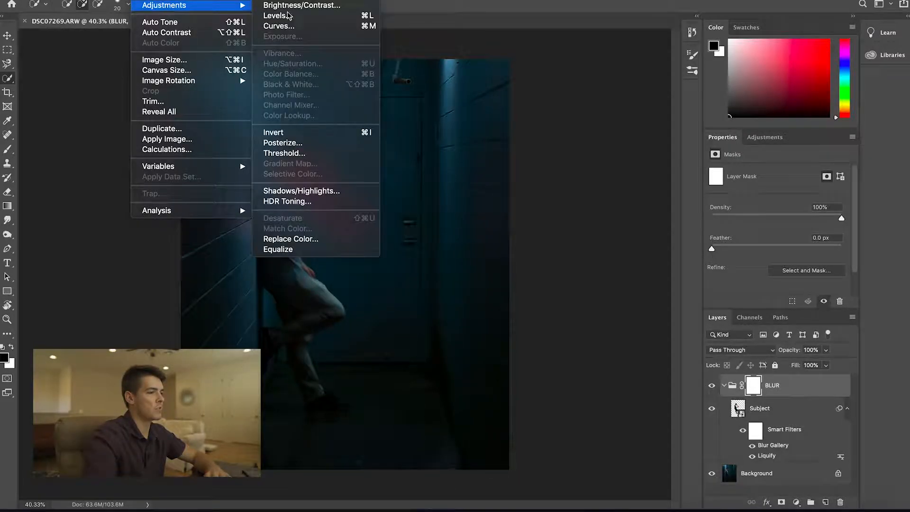
pyautogui.click(332, 132)
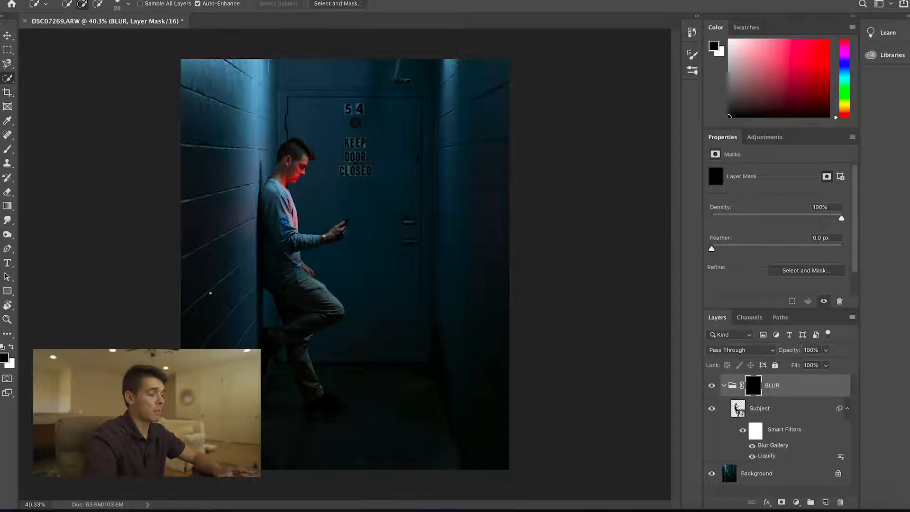
# Activate the Brush tool and reduce its size to 80 for painting around the man's face.
pyautogui.press('b')
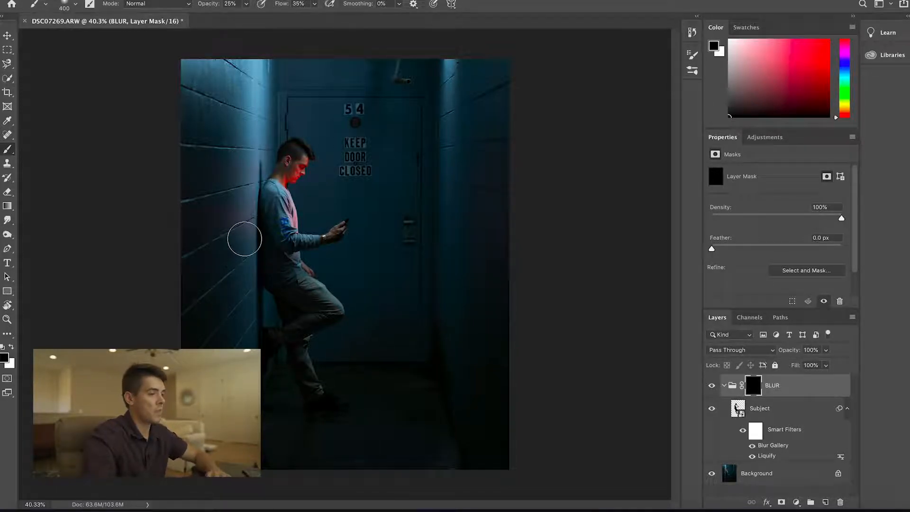
pyautogui.scroll(5, 262, 194)
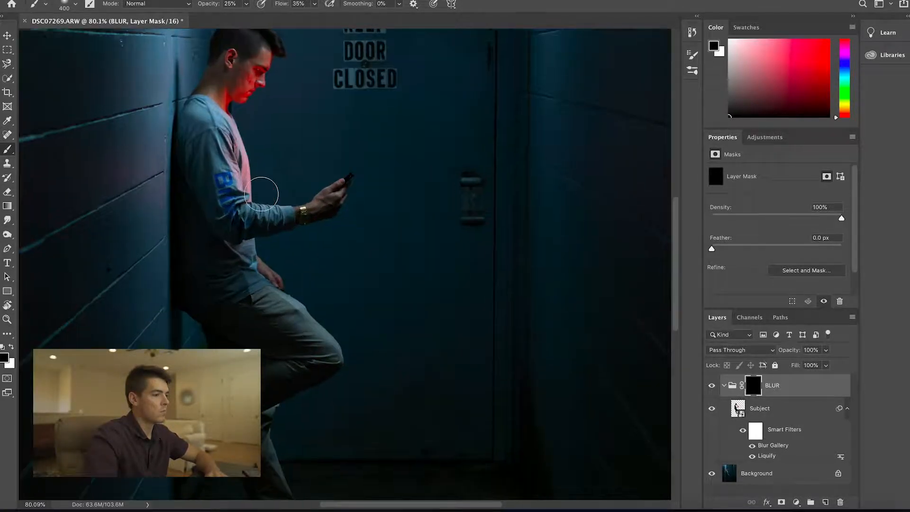
pyautogui.press('[')
pyautogui.press('[')
pyautogui.press('[')
pyautogui.press('[')
pyautogui.press('[')
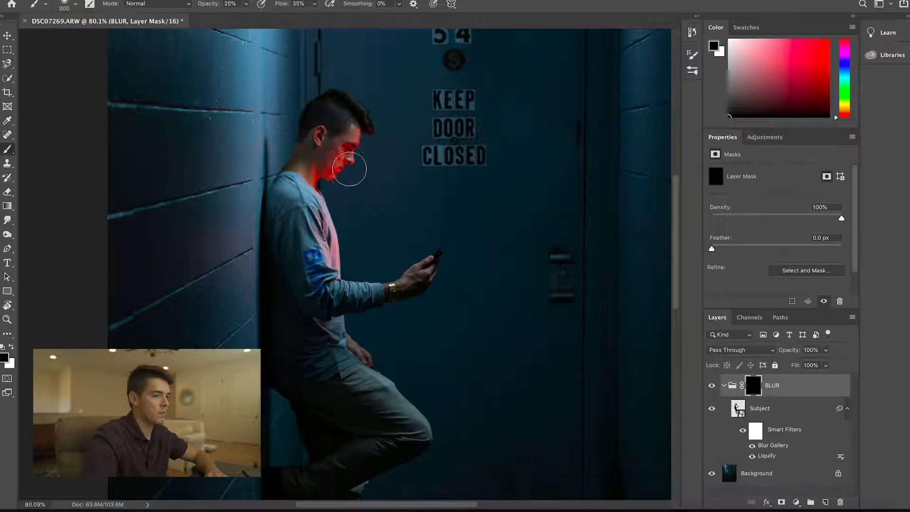
pyautogui.scroll(3, 359, 162)
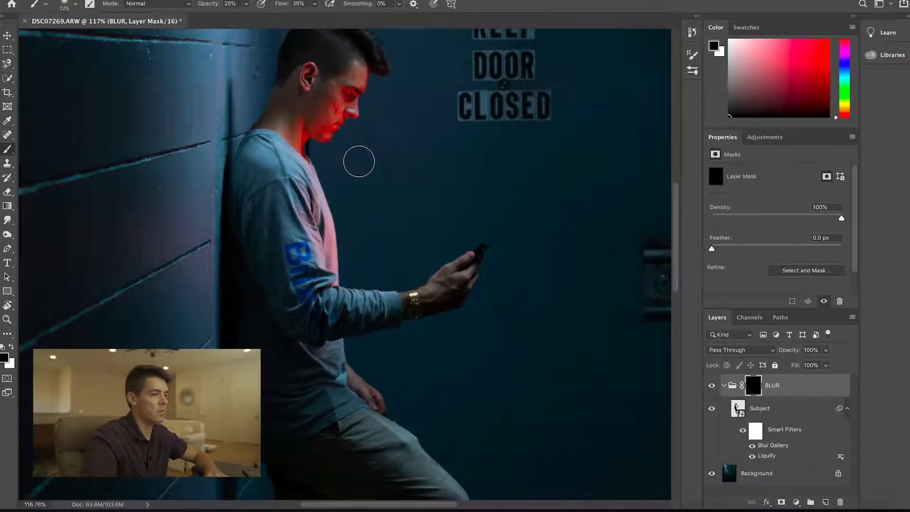
pyautogui.press('[')
pyautogui.press('[')
pyautogui.press('[')
# Set the brush to 100% opacity and 100% flow, and reduce its size to 70.
pyautogui.click(247, 4)
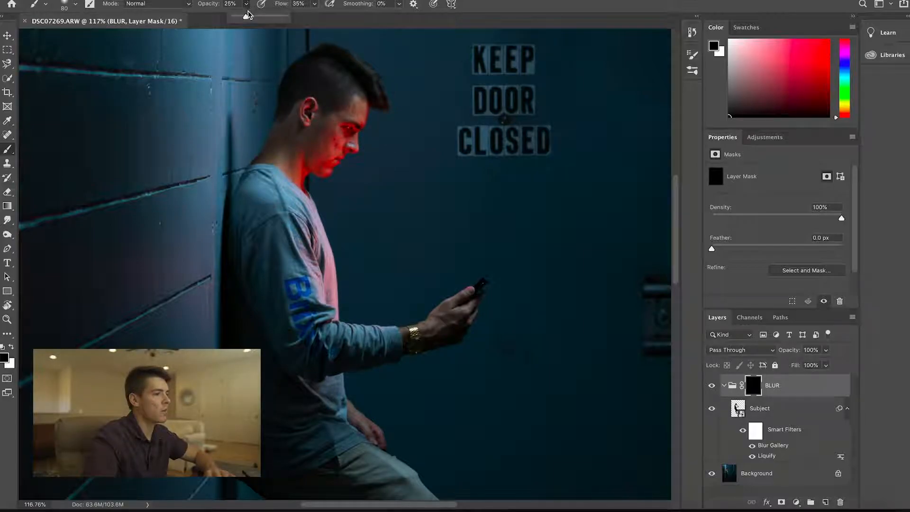
pyautogui.moveTo(248, 18); pyautogui.dragTo(358, 21)
pyautogui.click(315, 4)
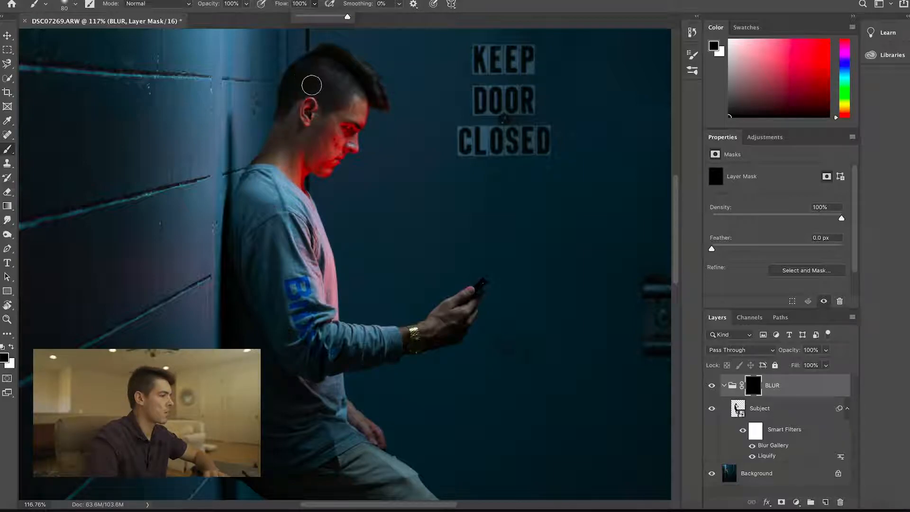
pyautogui.click(309, 188)
pyautogui.press('[')
# Paint white on the BLUR group's mask to reveal the blurred, stretched face from the forehead down to the phone.
pyautogui.moveTo(363, 121)
pyautogui.mouseDown()
pyautogui.moveTo(361, 112)
pyautogui.moveTo(363, 124)
pyautogui.mouseUp()
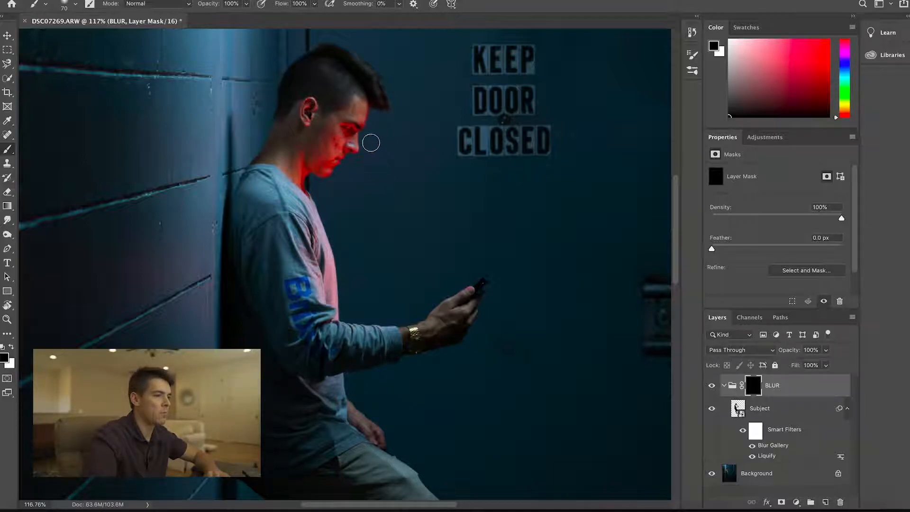
pyautogui.press('x')
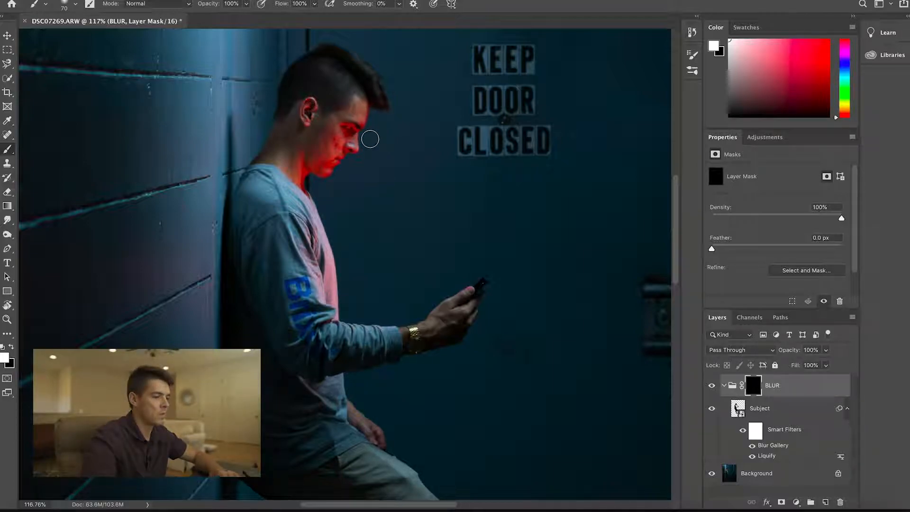
pyautogui.moveTo(359, 128); pyautogui.dragTo(388, 162)
pyautogui.press('super+z')
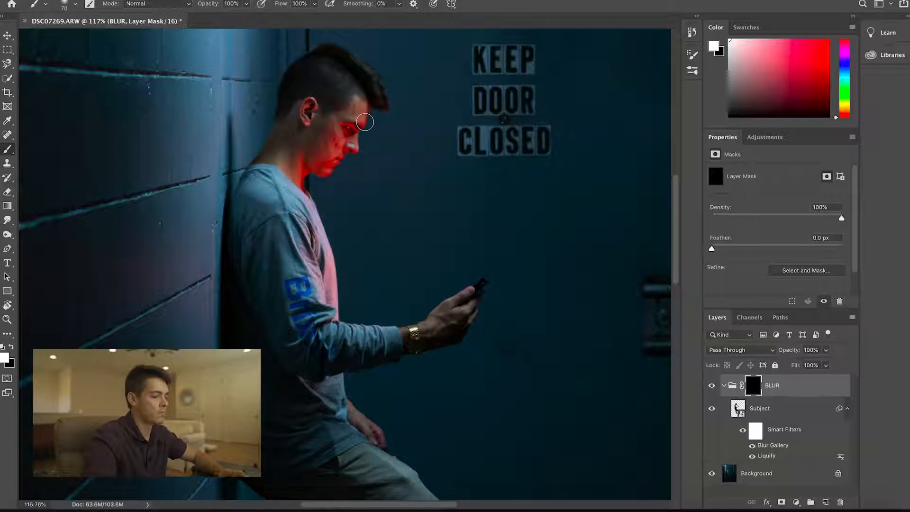
pyautogui.press('x')
pyautogui.press('x')
pyautogui.moveTo(364, 121)
pyautogui.mouseDown()
pyautogui.moveTo(429, 234)
pyautogui.moveTo(459, 264)
pyautogui.moveTo(479, 268)
pyautogui.moveTo(472, 274)
pyautogui.moveTo(409, 220)
pyautogui.moveTo(354, 129)
pyautogui.moveTo(347, 142)
pyautogui.moveTo(362, 169)
pyautogui.moveTo(458, 281)
pyautogui.moveTo(380, 188)
pyautogui.moveTo(331, 166)
pyautogui.moveTo(344, 132)
pyautogui.moveTo(353, 153)
pyautogui.moveTo(355, 119)
pyautogui.moveTo(427, 214)
pyautogui.mouseUp()
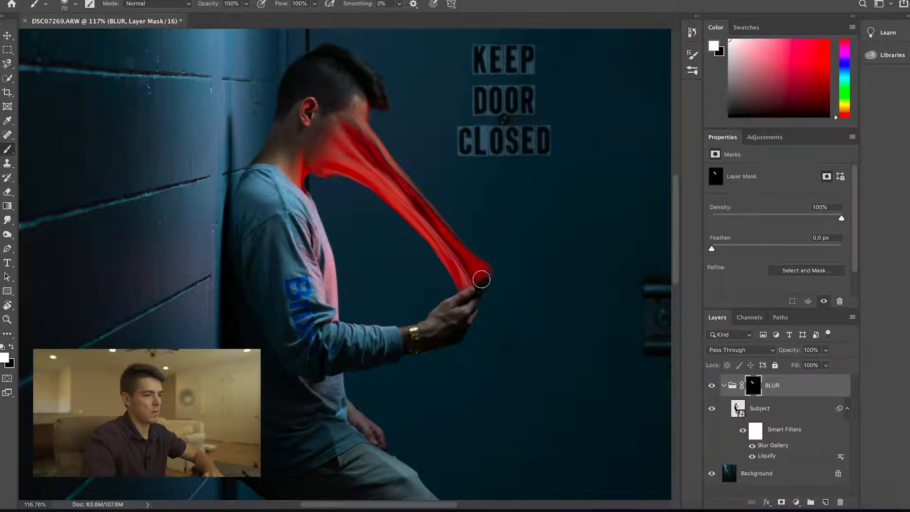
# Refine the BLUR mask around the phone, painting black with a brush reduced to 35 to trim the stretched face extending past the phone.
pyautogui.press('super+plus')
pyautogui.scroll(5, 481, 278)
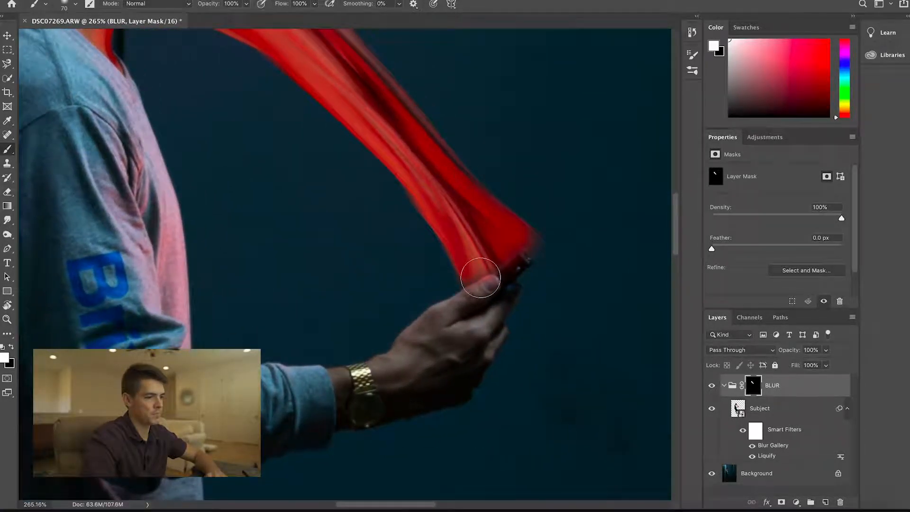
pyautogui.scroll(2, 474, 237)
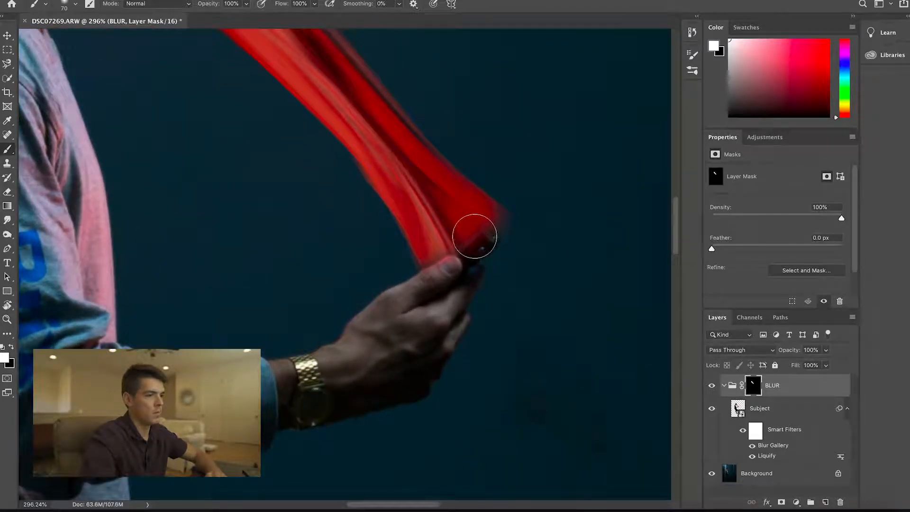
pyautogui.hscroll(1, 474, 237)
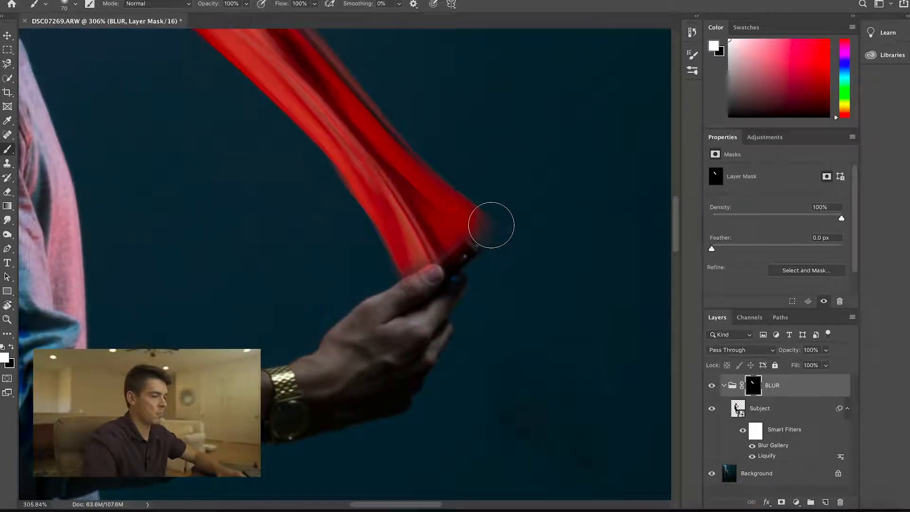
pyautogui.press('x')
pyautogui.press('[')
pyautogui.press('[')
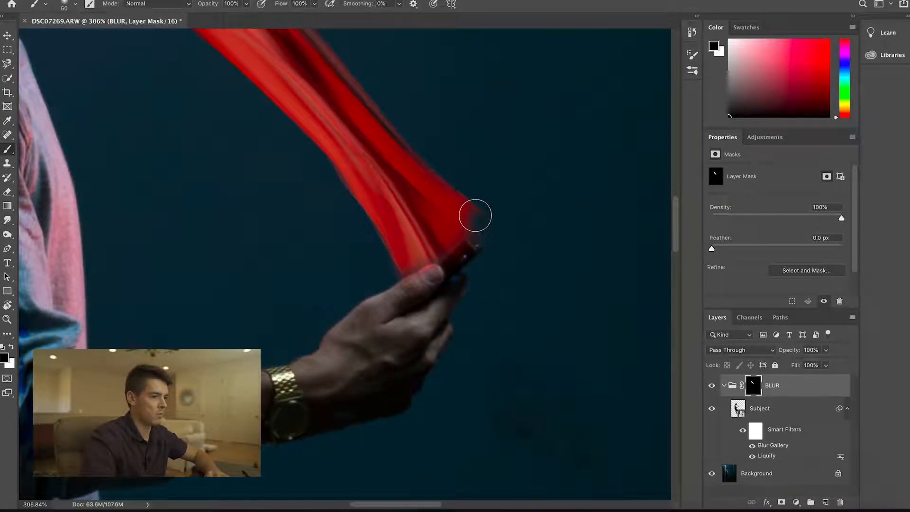
pyautogui.press('[')
pyautogui.press('[')
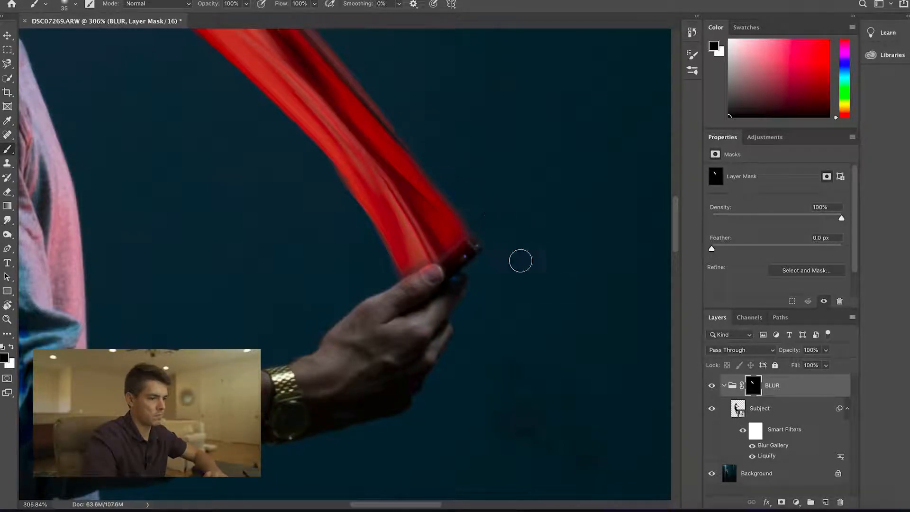
# Touch up the BLUR mask where the stretched face meets the phone, painting white with the brush reduced to 25.
pyautogui.scroll(2, 446, 260)
pyautogui.scroll(1, 445, 264)
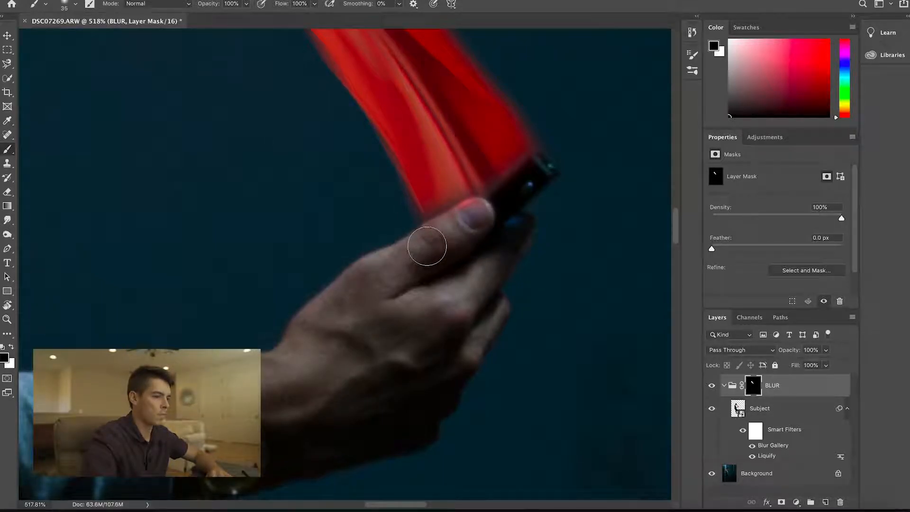
pyautogui.scroll(-1, 370, 240)
pyautogui.scroll(-1, 327, 142)
pyautogui.scroll(2, 382, 212)
pyautogui.press('x')
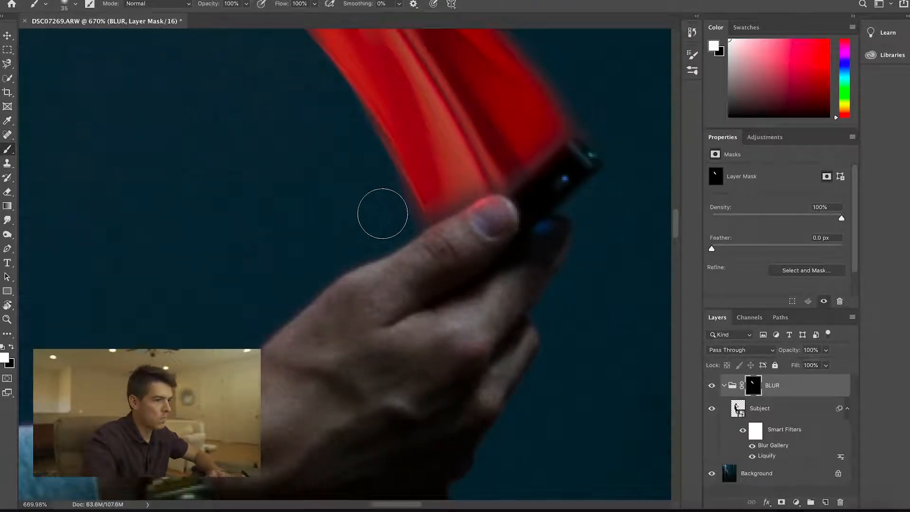
pyautogui.press('[')
pyautogui.press('[')
pyautogui.moveTo(441, 197)
pyautogui.mouseDown()
pyautogui.moveTo(502, 171)
pyautogui.moveTo(549, 132)
pyautogui.moveTo(547, 154)
pyautogui.mouseUp()
pyautogui.scroll(1, 494, 185)
pyautogui.hscroll(1, 494, 185)
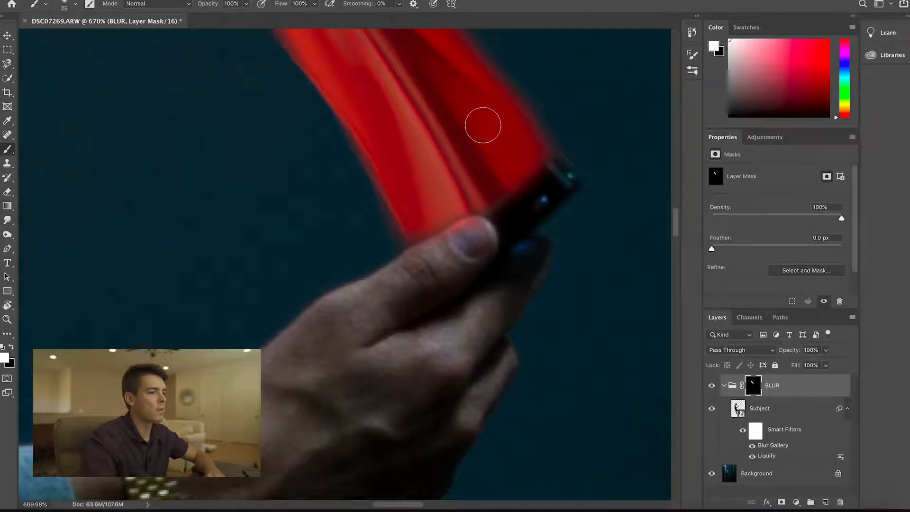
# Paint black on the BLUR mask along the outer edge of the stretched face, trimming it to a cleaner, narrower shape from phone to forehead.
pyautogui.scroll(-6, 356, 199)
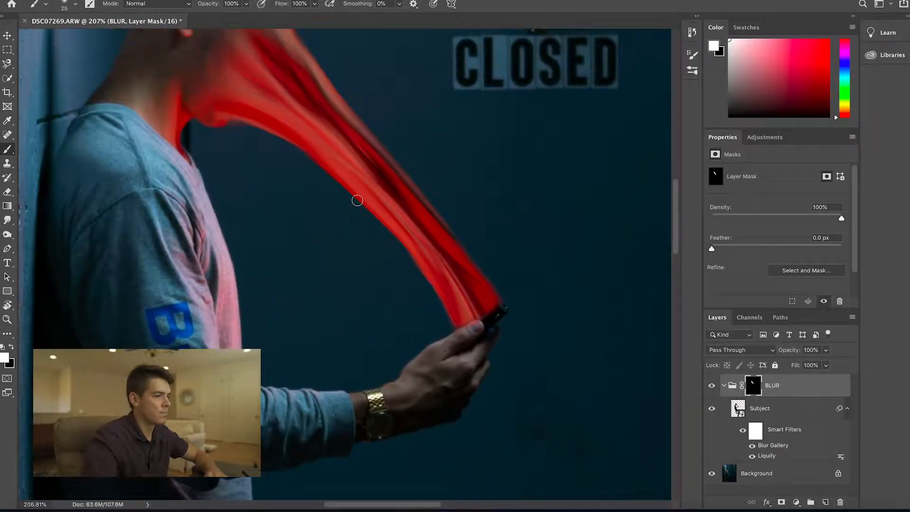
pyautogui.hscroll(-1, 357, 201)
pyautogui.scroll(3, 437, 227)
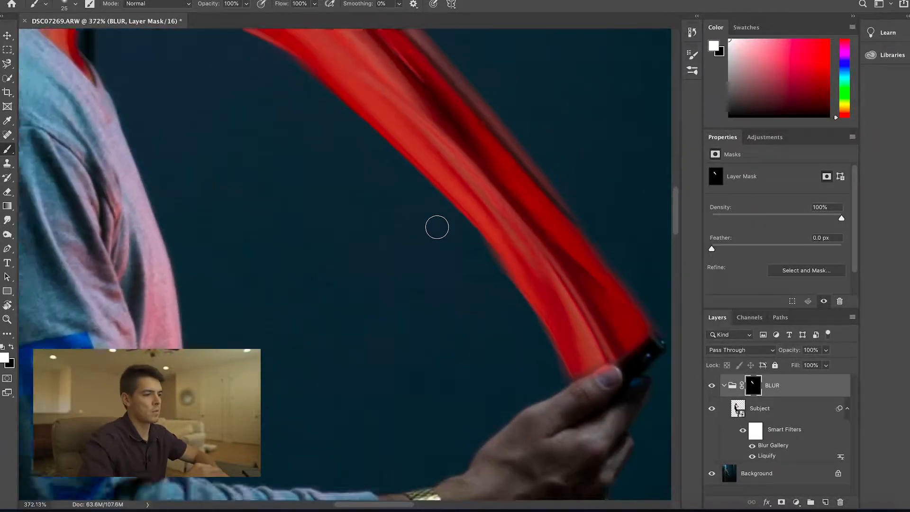
pyautogui.scroll(-3, 438, 227)
pyautogui.scroll(1, 438, 227)
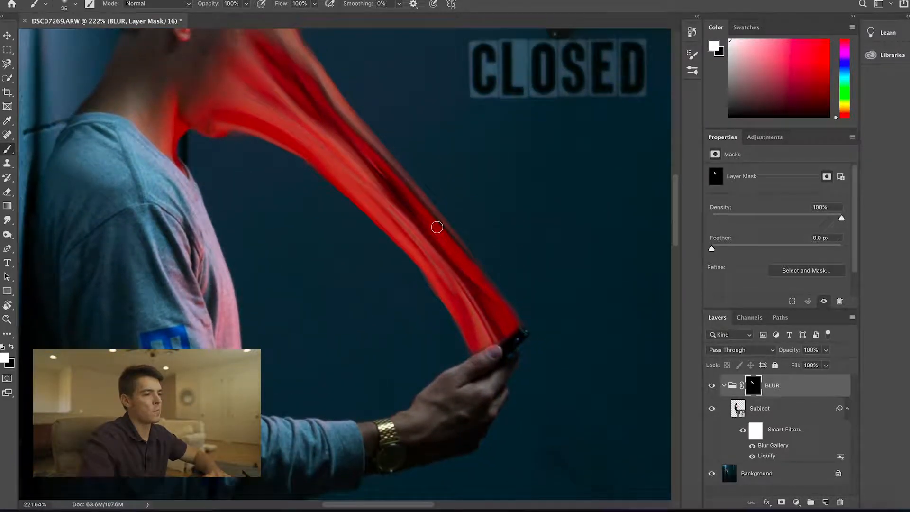
pyautogui.scroll(1, 437, 227)
pyautogui.hscroll(1, 437, 227)
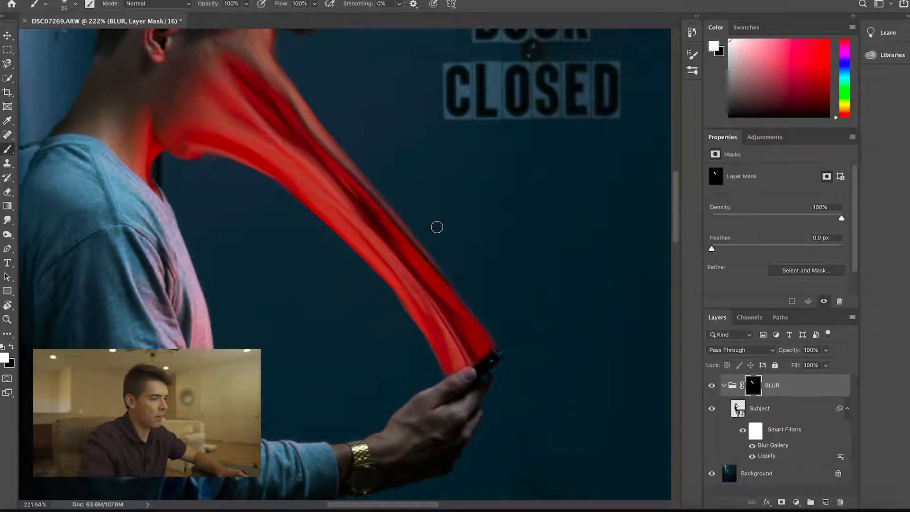
pyautogui.press('x')
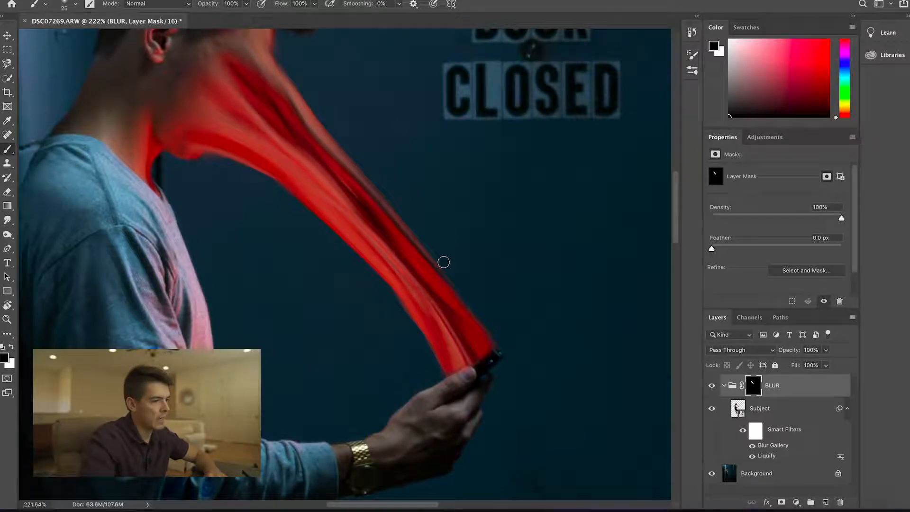
pyautogui.scroll(2, 454, 272)
pyautogui.scroll(1, 455, 272)
pyautogui.hscroll(1, 455, 273)
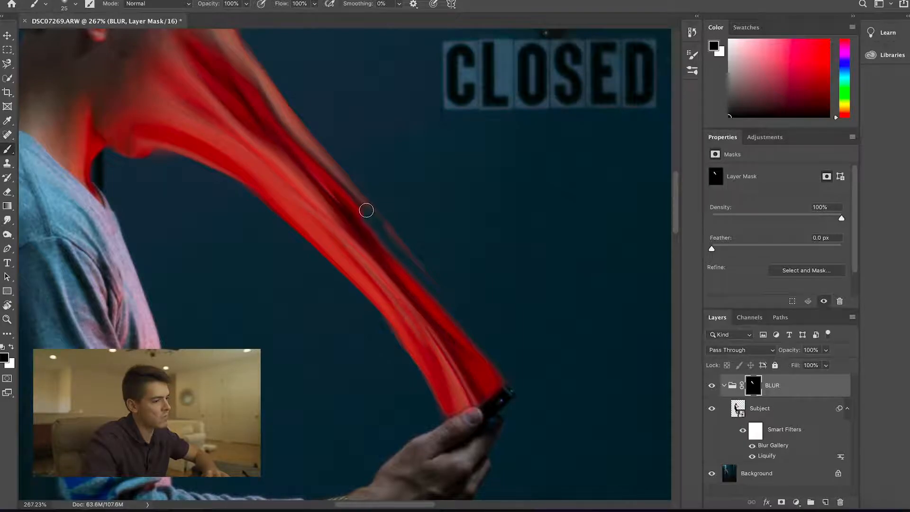
pyautogui.moveTo(352, 191); pyautogui.dragTo(263, 63)
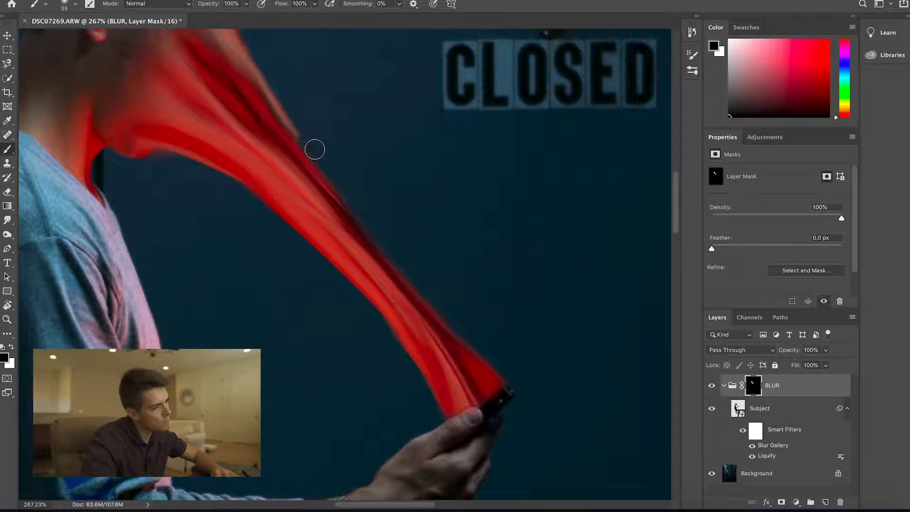
pyautogui.scroll(3, 360, 204)
pyautogui.hscroll(-2, 360, 204)
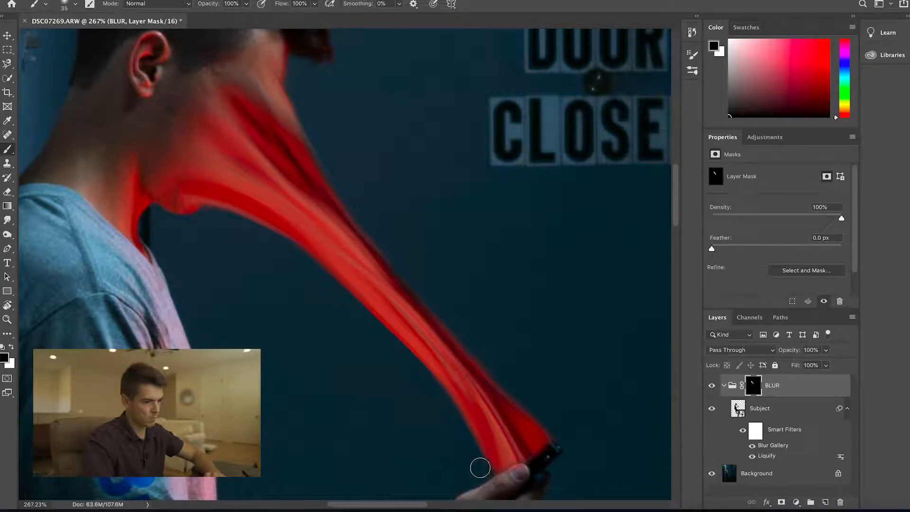
pyautogui.scroll(-3, 332, 337)
pyautogui.scroll(-3, 313, 344)
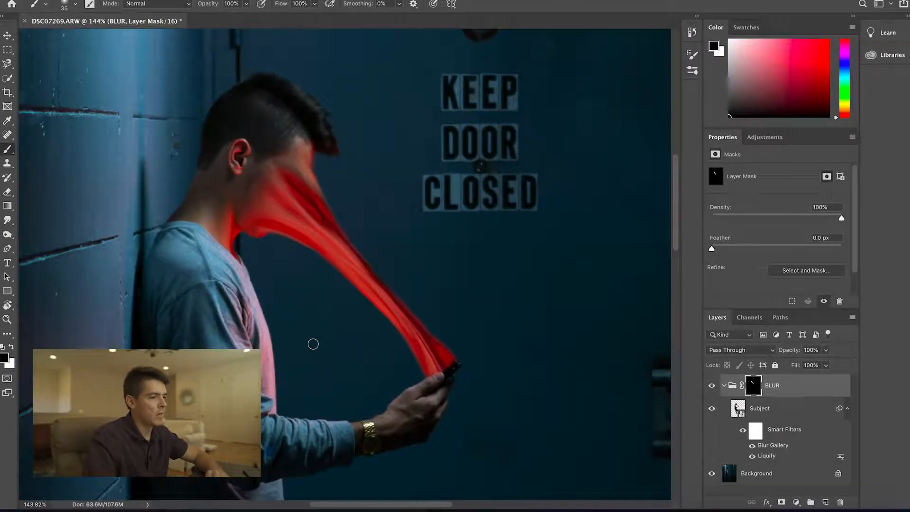
pyautogui.scroll(3, 313, 344)
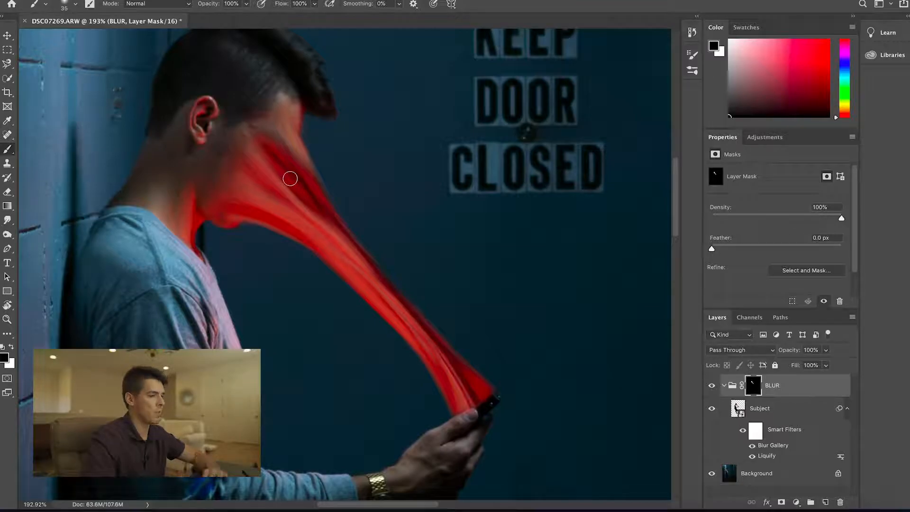
# Create a new 500 x 500 pixel document at 300 pixels/inch with a white background.
pyautogui.click(113, 1)
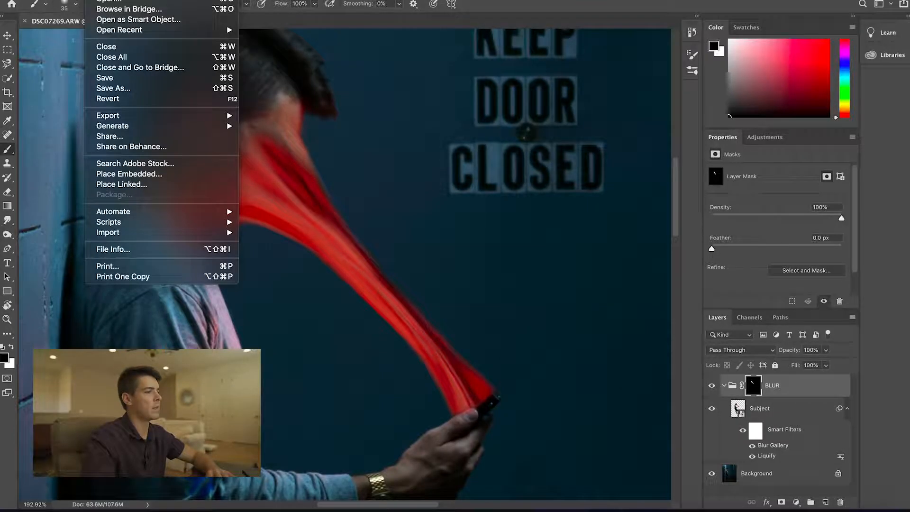
pyautogui.click(110, 0)
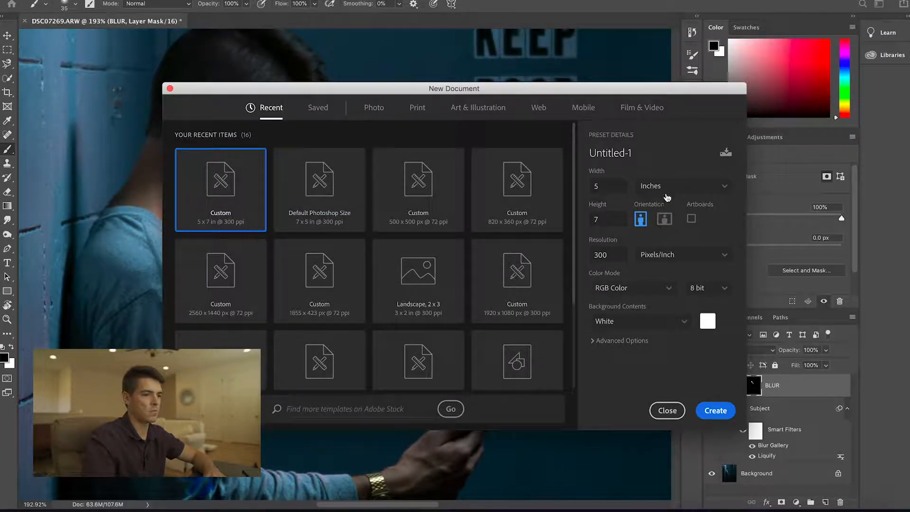
pyautogui.click(720, 190)
pyautogui.click(651, 204)
pyautogui.doubleClick(618, 186)
pyautogui.write('500')
pyautogui.doubleClick(617, 218)
pyautogui.write('500')
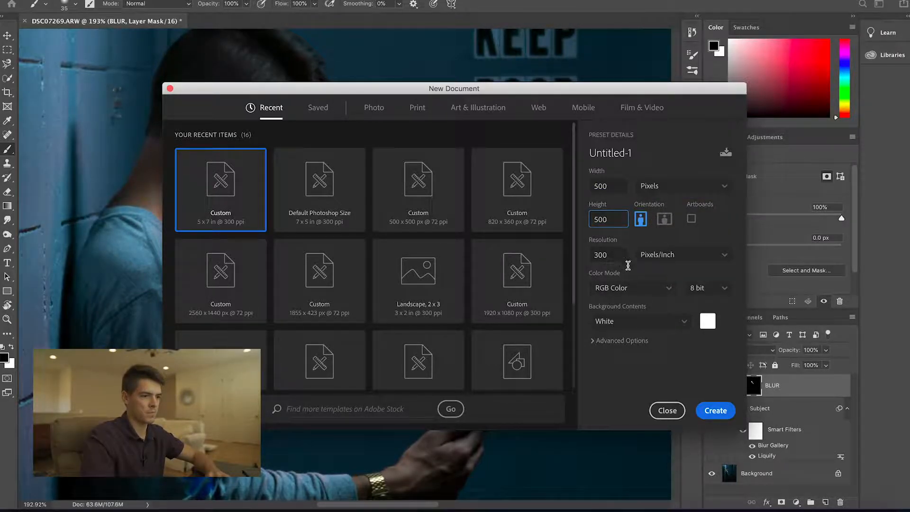
pyautogui.click(715, 410)
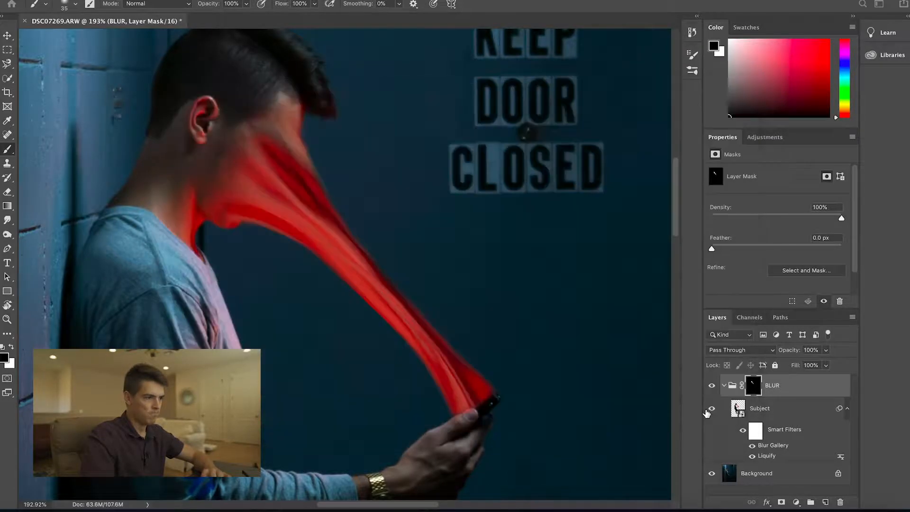
# Add a new layer to the blank document and choose the Hard Round brush at 49 px.
pyautogui.scroll(5, 334, 231)
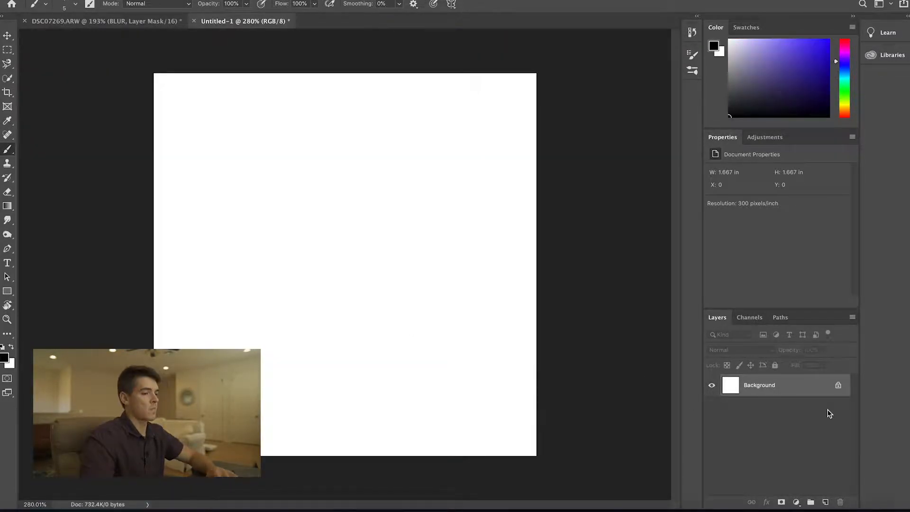
pyautogui.click(826, 502)
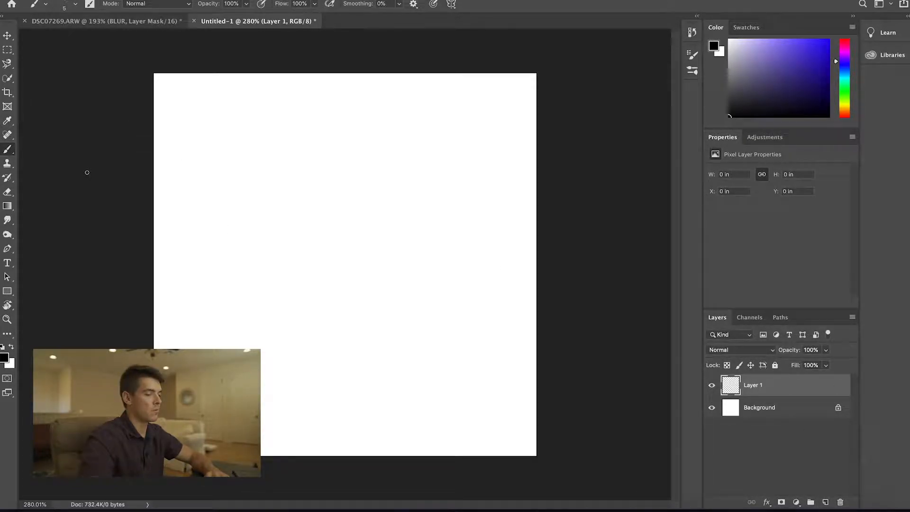
pyautogui.click(47, 5)
pyautogui.click(74, 4)
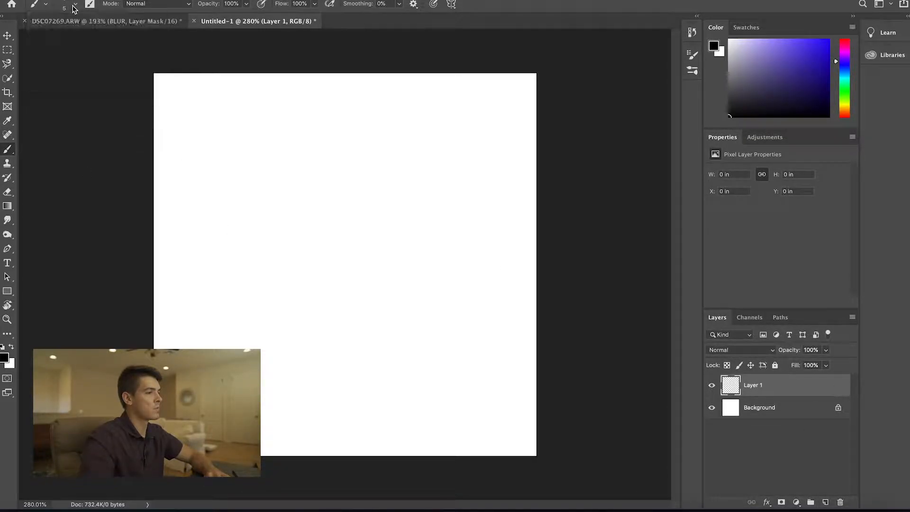
pyautogui.click(74, 5)
pyautogui.scroll(-1, 63, 156)
pyautogui.click(71, 134)
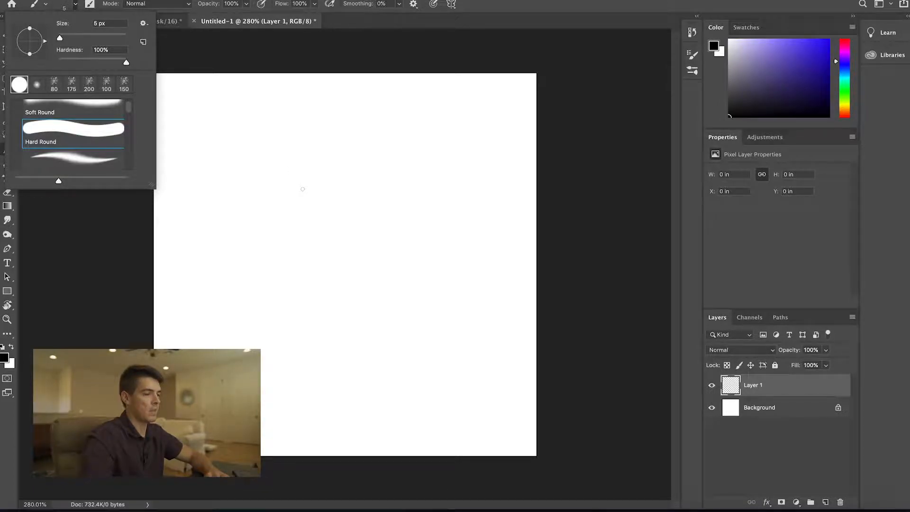
pyautogui.click(74, 42)
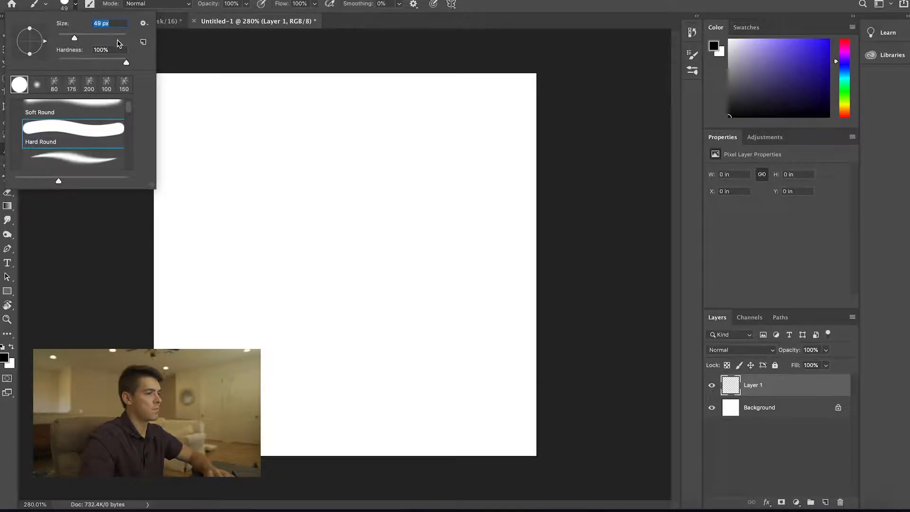
# Stamp scattered black dots across the new layer, starting with two at 49 px and reducing the brush in stages down to 4 px.
pyautogui.click(258, 182)
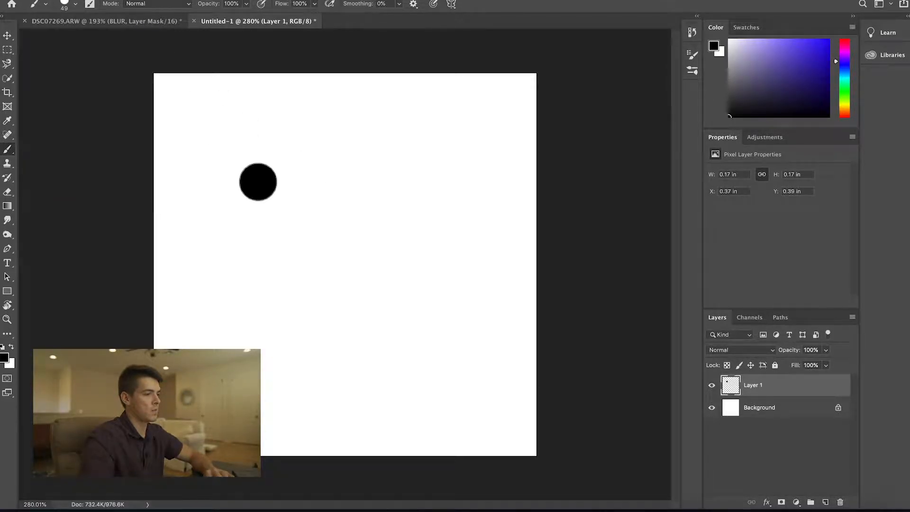
pyautogui.click(421, 330)
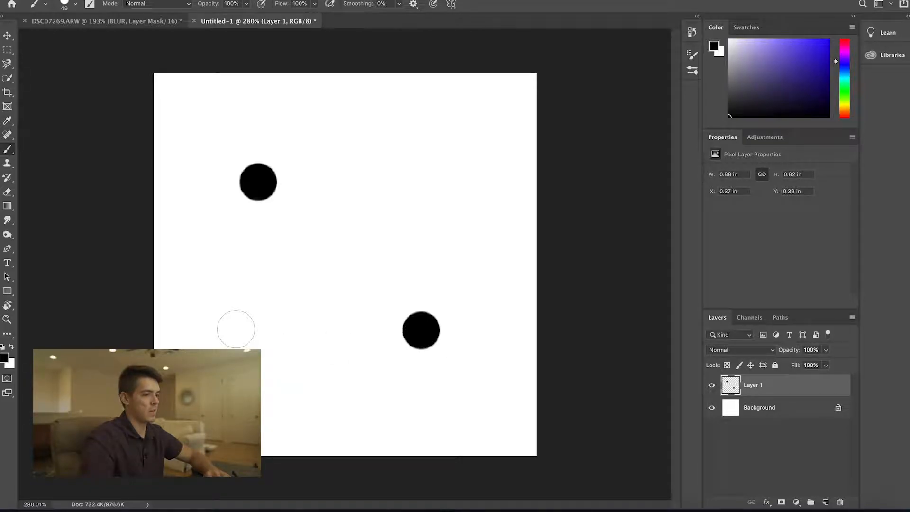
pyautogui.press('[')
pyautogui.press('[')
pyautogui.click(251, 312)
pyautogui.click(445, 226)
pyautogui.click(377, 118)
pyautogui.click(317, 405)
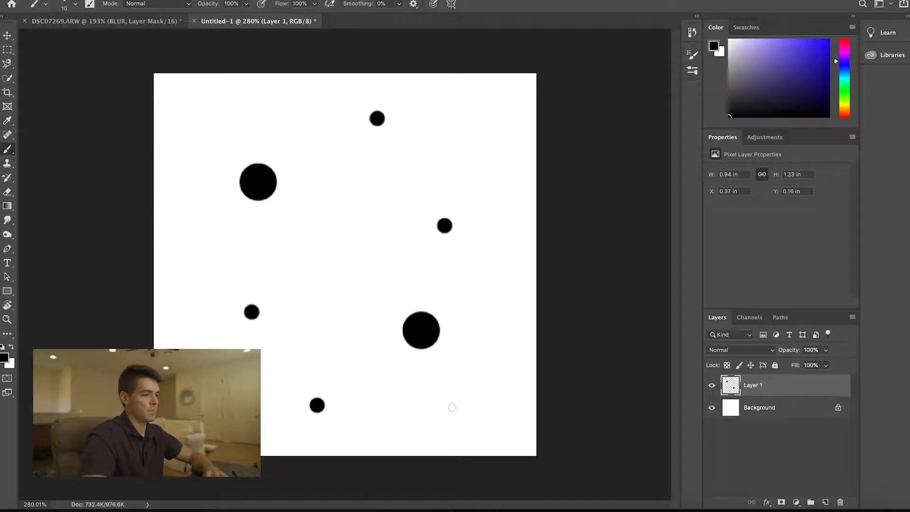
pyautogui.click(358, 235)
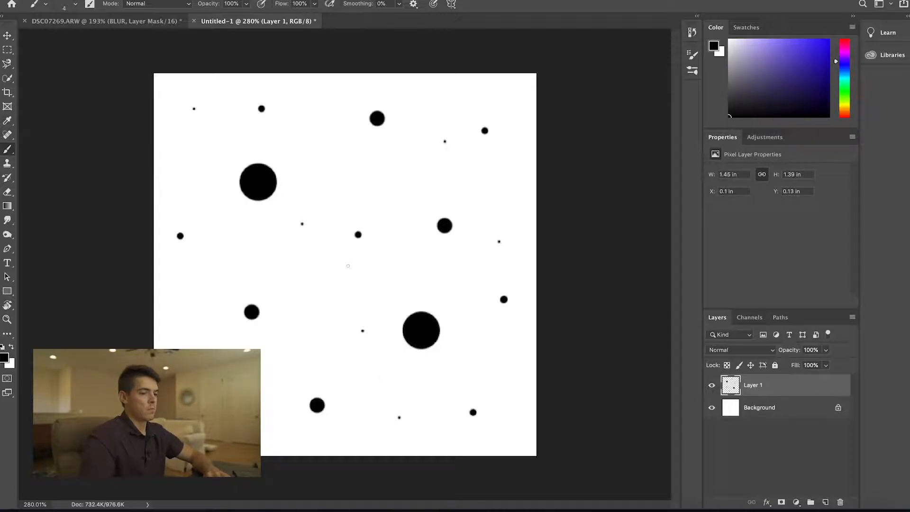
# Hide the white Background layer and define the dots as a brush preset named Fibers.
pyautogui.click(711, 408)
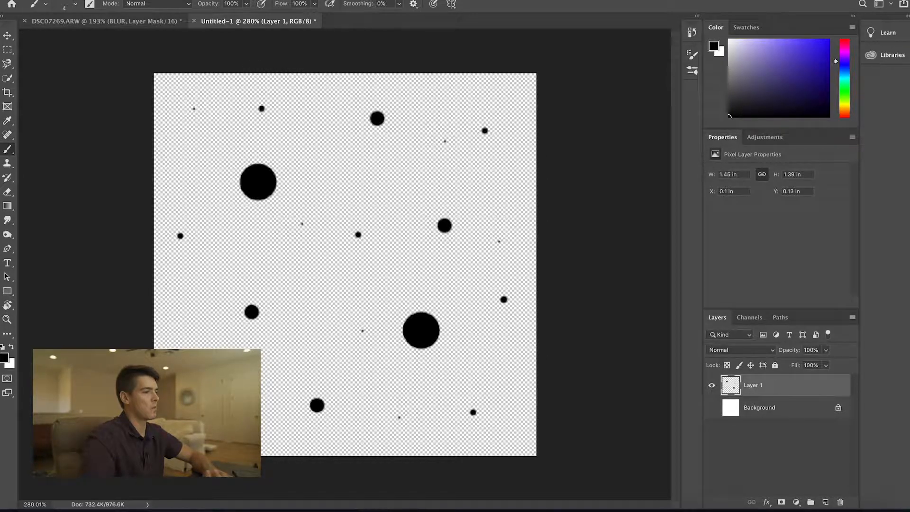
pyautogui.click(119, 1)
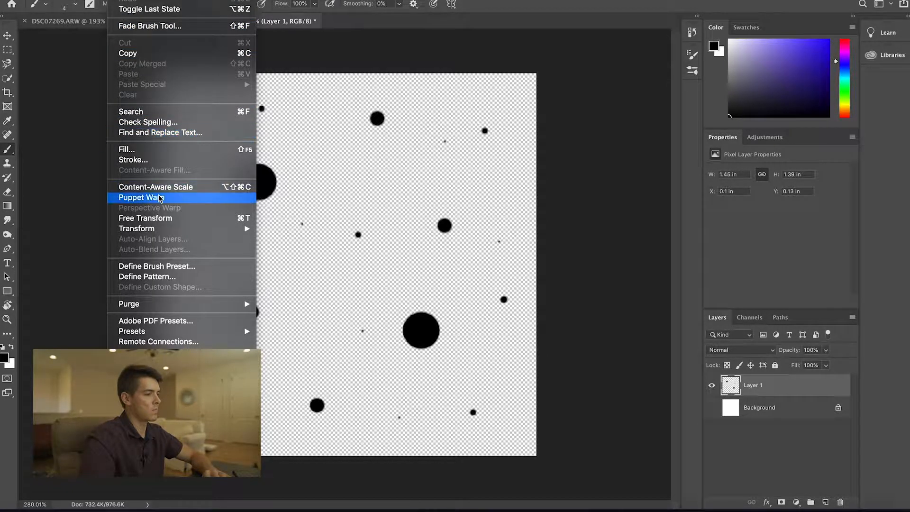
pyautogui.click(205, 267)
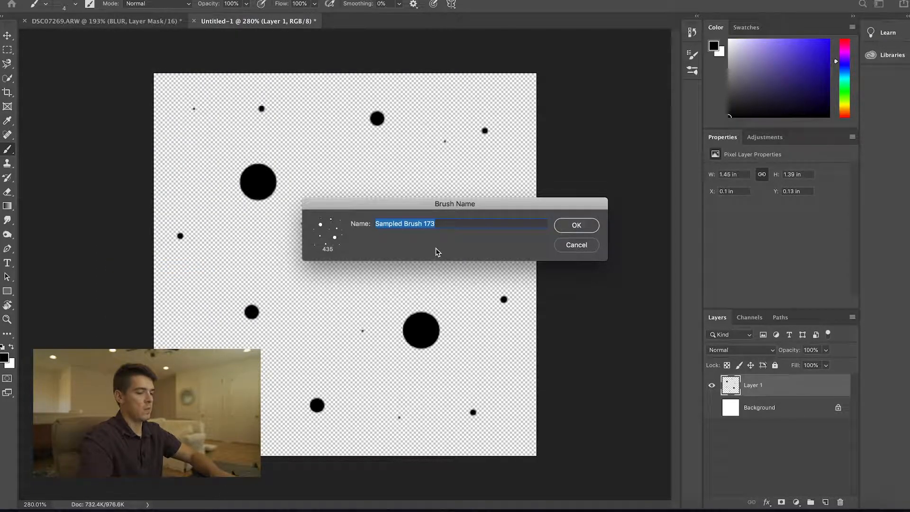
pyautogui.write('Fibers')
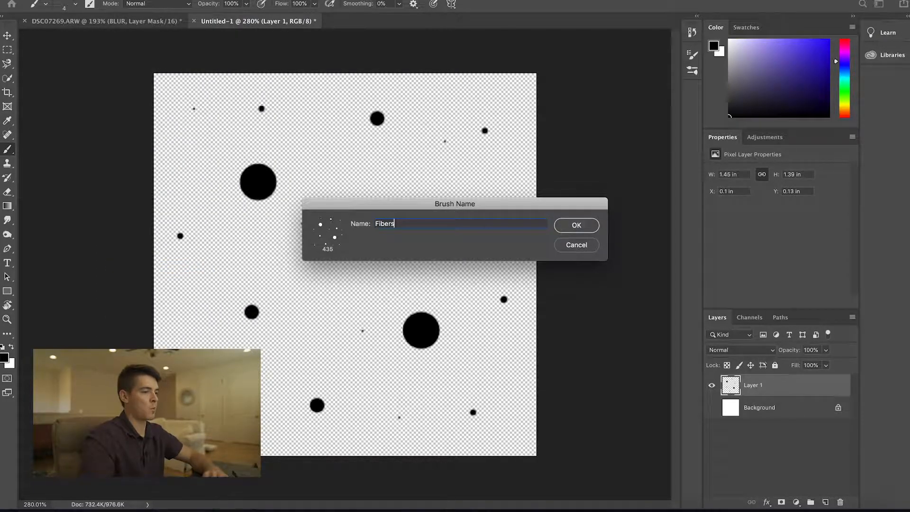
pyautogui.click(575, 228)
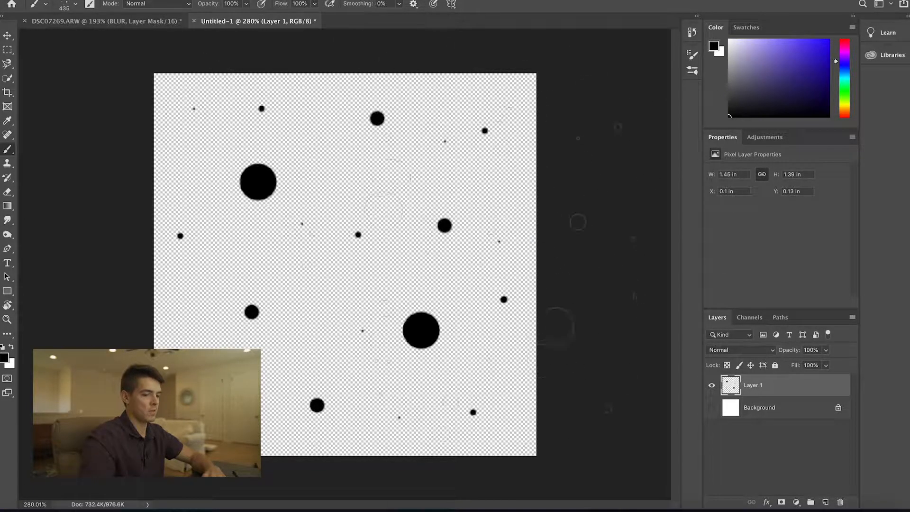
# Reduce the size of the Fibers brush to 150.
pyautogui.press('[')
pyautogui.press('[')
pyautogui.press('[')
pyautogui.press('[')
pyautogui.press('[')
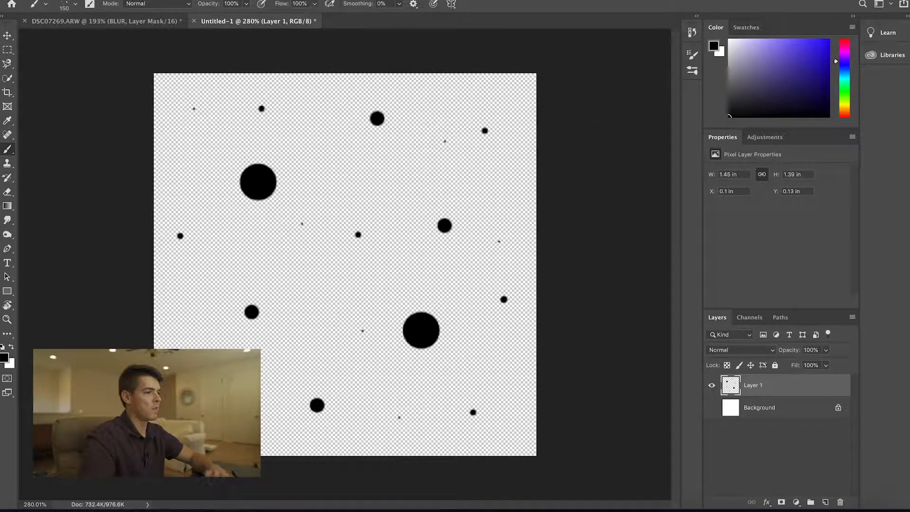
# Close the dot document without saving and add a new layer above Subject inside the photo's BLUR group.
pyautogui.click(194, 21)
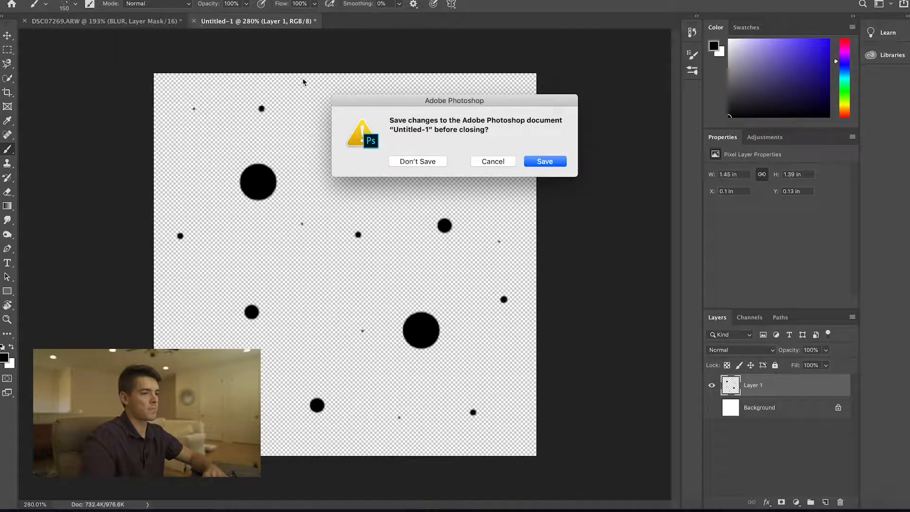
pyautogui.click(417, 161)
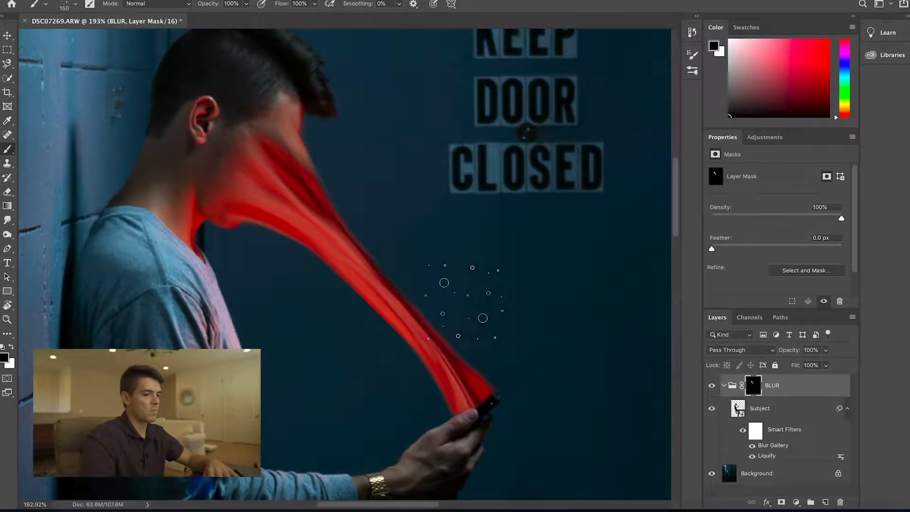
pyautogui.click(825, 503)
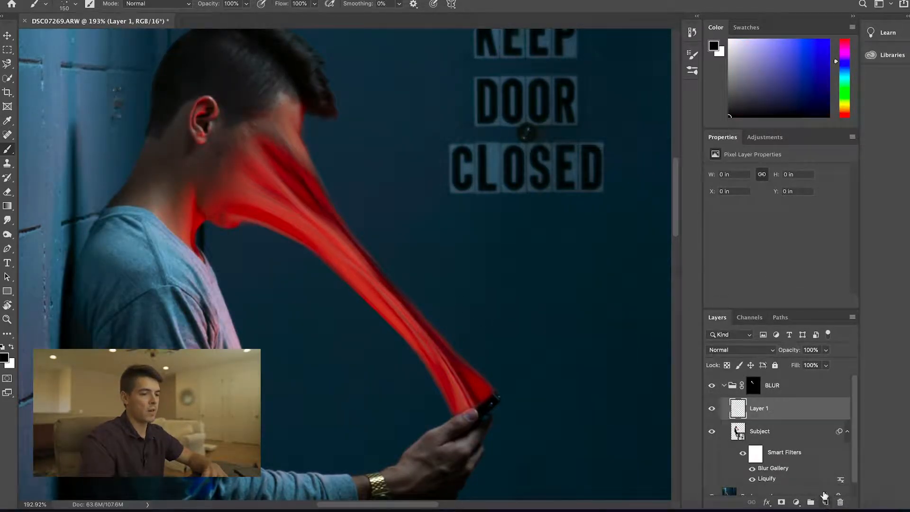
# Rename the new layer above Subject as Fibers.
pyautogui.doubleClick(761, 409)
pyautogui.write('Fibers')
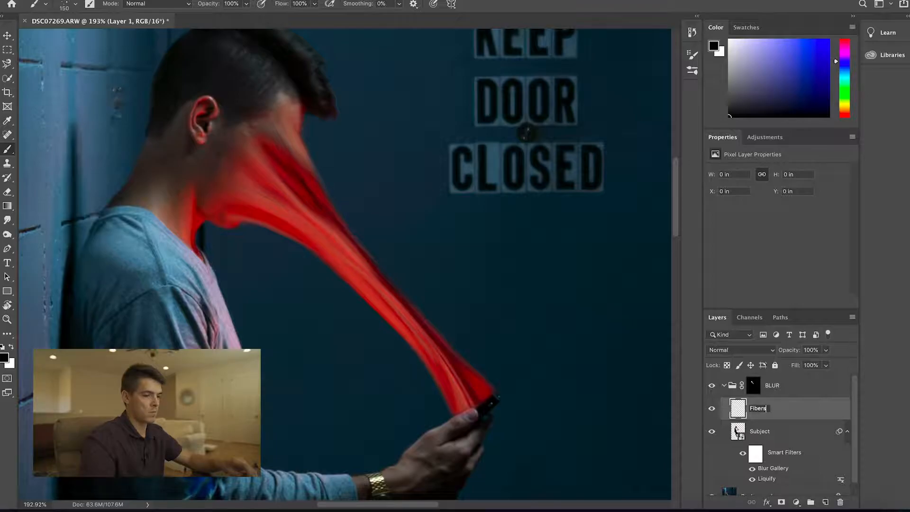
pyautogui.press('Return')
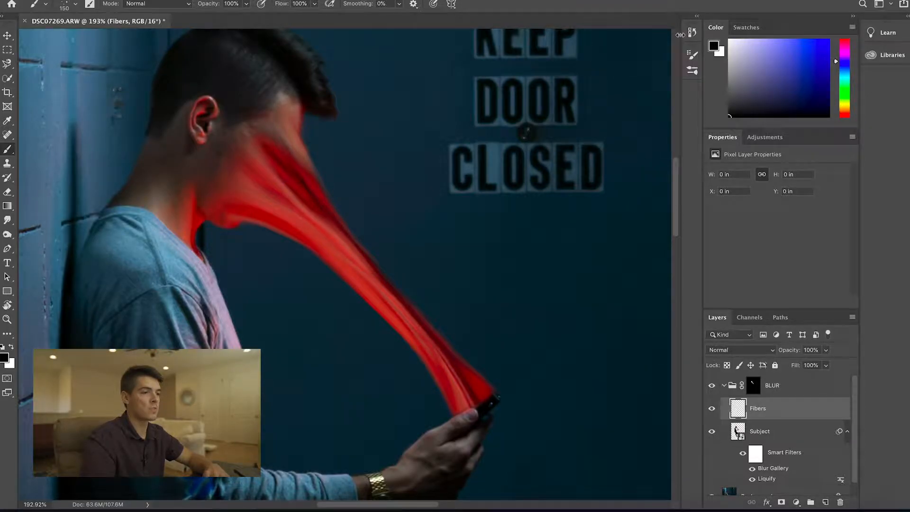
# Lower the spacing of the Fibers brush tip to its minimum so it paints continuous strands.
pyautogui.click(696, 58)
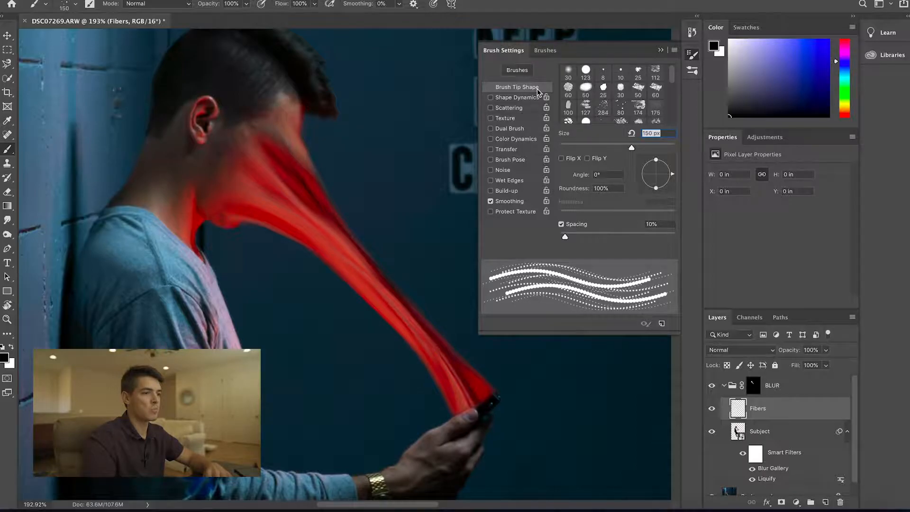
pyautogui.moveTo(566, 240); pyautogui.dragTo(553, 241)
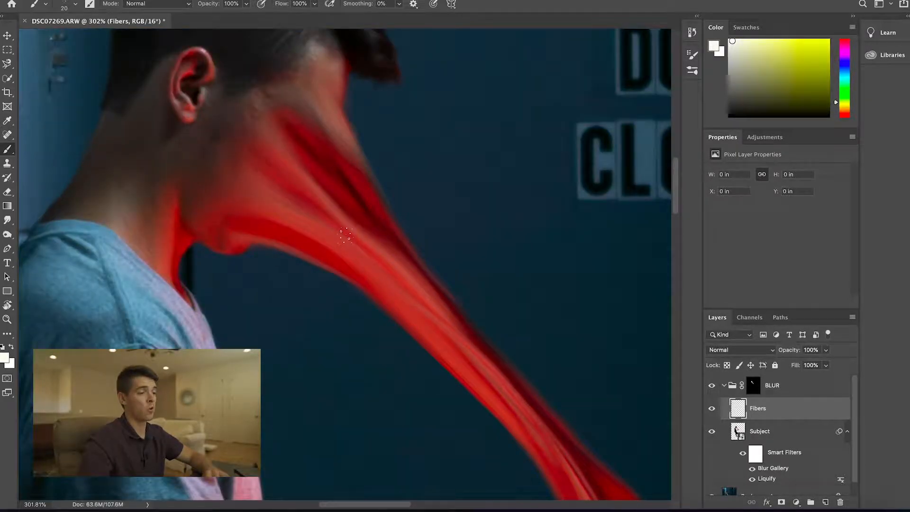
# Sample the gold of the wristwatch as the brush colour and set the brush to 31% opacity and 52% flow.
pyautogui.scroll(-10, 374, 314)
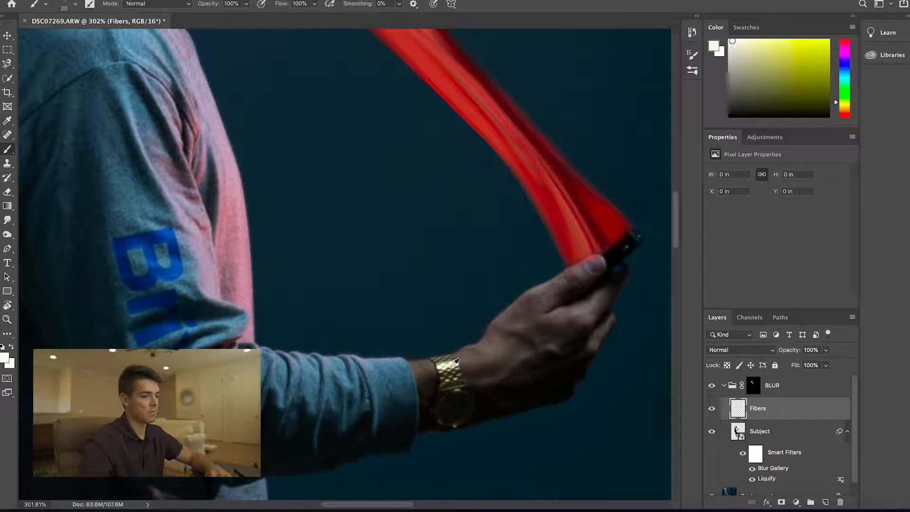
pyautogui.keyDown('alt'); pyautogui.click(457, 361); pyautogui.keyUp('alt')
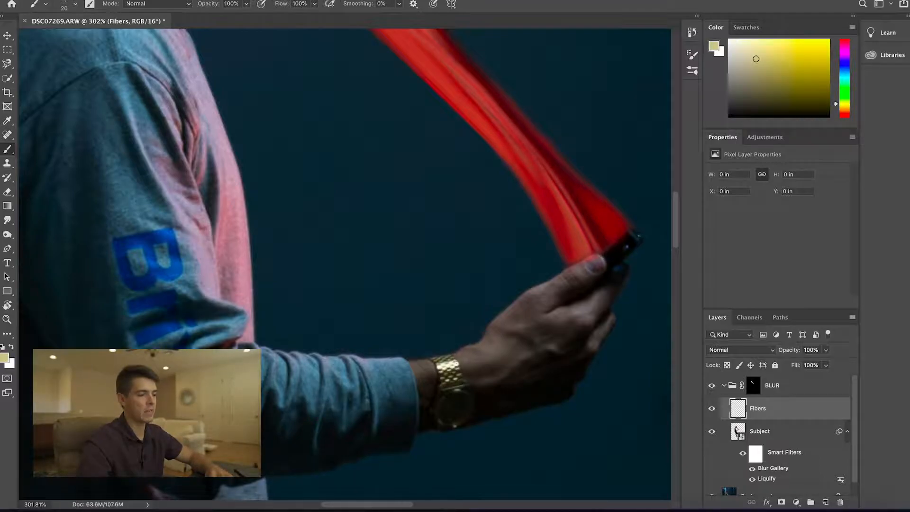
pyautogui.scroll(10, 402, 196)
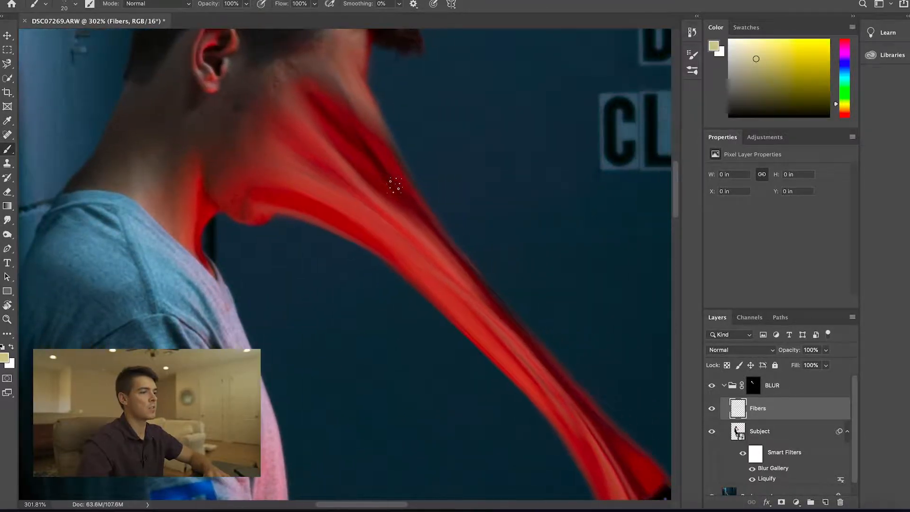
pyautogui.moveTo(314, 4); pyautogui.dragTo(213, 19)
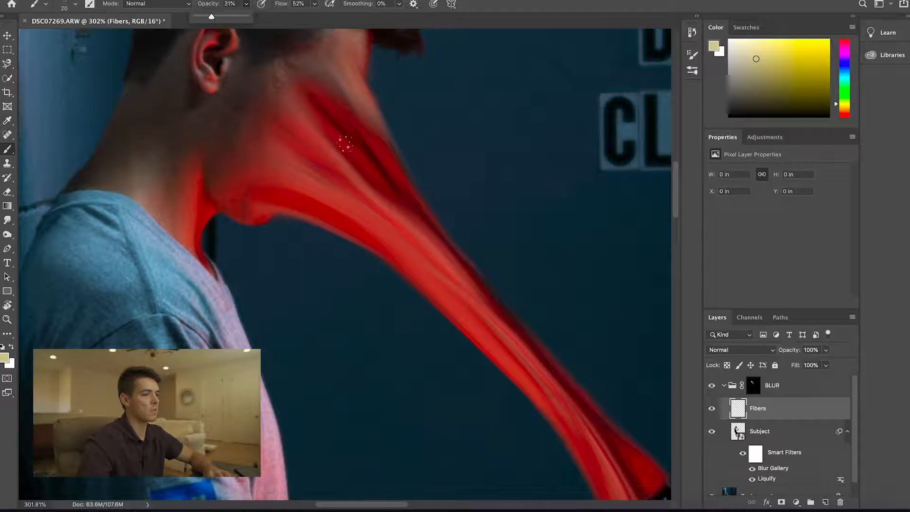
# Paint long gold fiber strands with the 20 px brush, following the stretched face from the cheek towards the phone.
pyautogui.moveTo(279, 186)
pyautogui.mouseDown()
pyautogui.moveTo(376, 219)
pyautogui.moveTo(481, 311)
pyautogui.mouseUp()
pyautogui.moveTo(349, 104)
pyautogui.mouseDown()
pyautogui.moveTo(361, 154)
pyautogui.moveTo(409, 245)
pyautogui.moveTo(455, 284)
pyautogui.mouseUp()
pyautogui.moveTo(322, 111)
pyautogui.mouseDown()
pyautogui.moveTo(351, 176)
pyautogui.moveTo(403, 237)
pyautogui.mouseUp()
pyautogui.moveTo(280, 159)
pyautogui.mouseDown()
pyautogui.moveTo(334, 175)
pyautogui.moveTo(412, 230)
pyautogui.moveTo(386, 175)
pyautogui.moveTo(460, 302)
pyautogui.moveTo(456, 293)
pyautogui.moveTo(527, 371)
pyautogui.moveTo(509, 338)
pyautogui.moveTo(606, 457)
pyautogui.moveTo(545, 351)
pyautogui.mouseUp()
pyautogui.moveTo(511, 301)
pyautogui.mouseDown()
pyautogui.moveTo(555, 379)
pyautogui.moveTo(526, 313)
pyautogui.moveTo(571, 366)
pyautogui.mouseUp()
pyautogui.moveTo(540, 325); pyautogui.dragTo(595, 374)
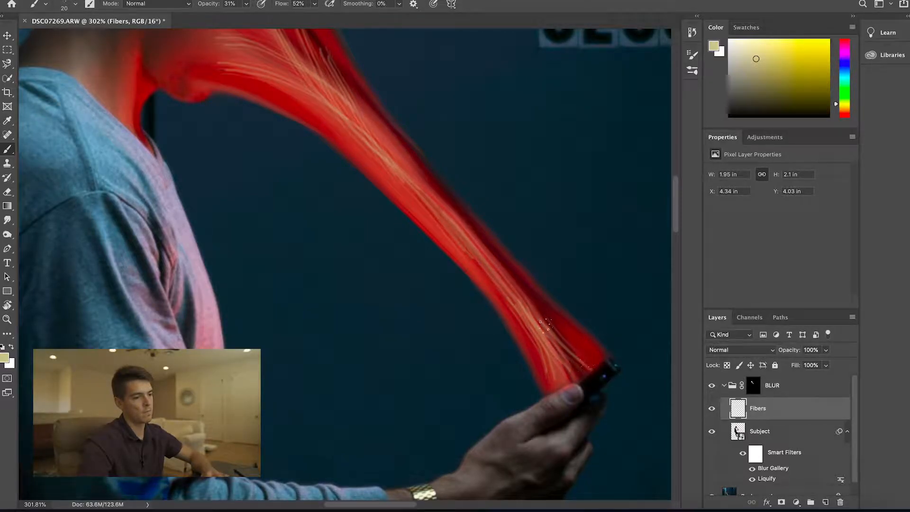
# Add shorter gold strands where the stretch narrows and fans out near the phone, reducing the brush size between strokes.
pyautogui.moveTo(539, 306); pyautogui.dragTo(596, 358)
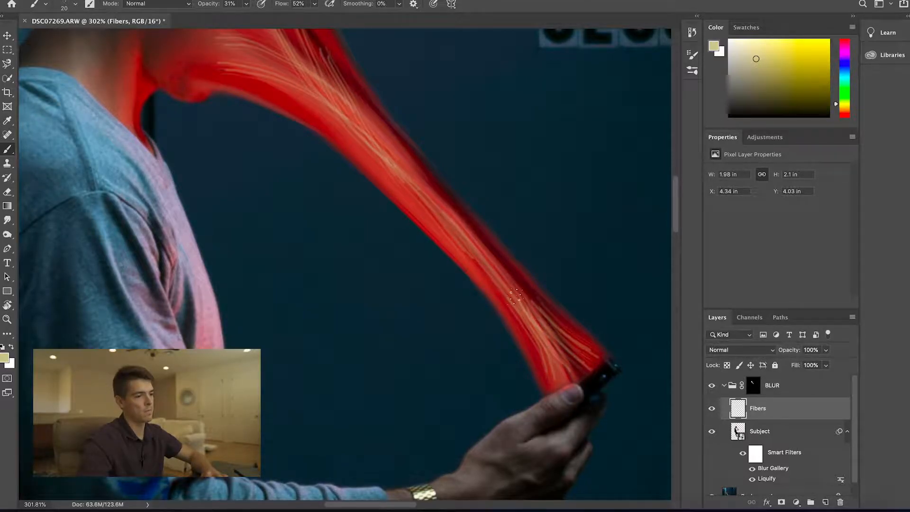
pyautogui.moveTo(527, 300); pyautogui.dragTo(465, 233)
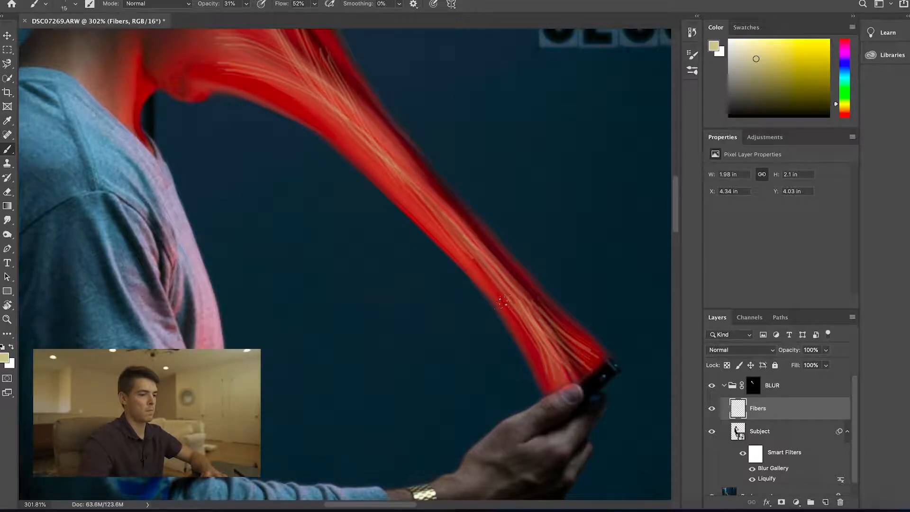
pyautogui.moveTo(472, 271); pyautogui.dragTo(516, 326)
pyautogui.moveTo(461, 241); pyautogui.dragTo(504, 295)
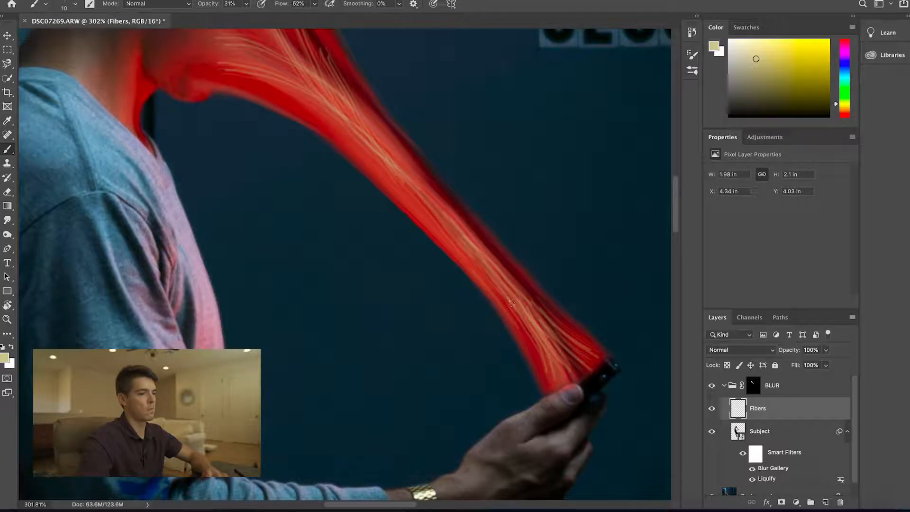
# Paint more gold strands at 20 px from the middle of the stretch up to the eye area.
pyautogui.scroll(5, 368, 181)
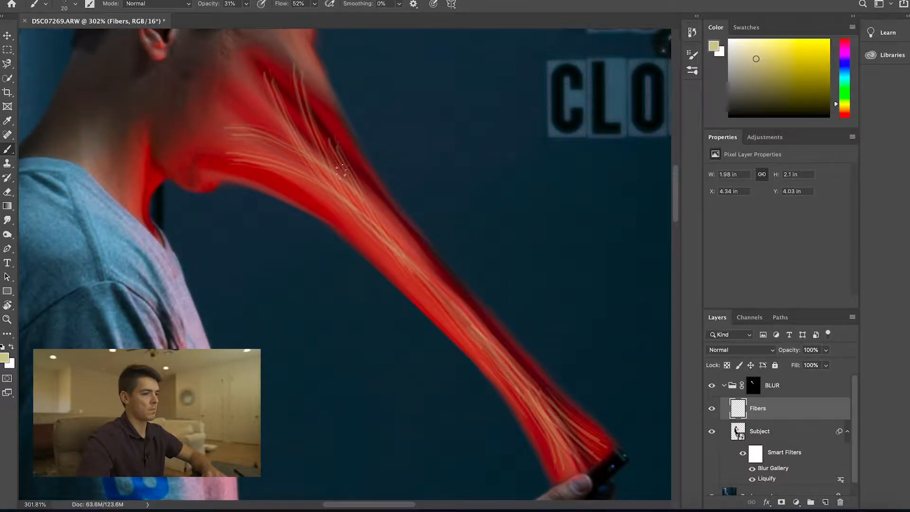
pyautogui.scroll(3, 341, 171)
pyautogui.moveTo(360, 241)
pyautogui.mouseDown()
pyautogui.moveTo(319, 170)
pyautogui.moveTo(309, 120)
pyautogui.mouseUp()
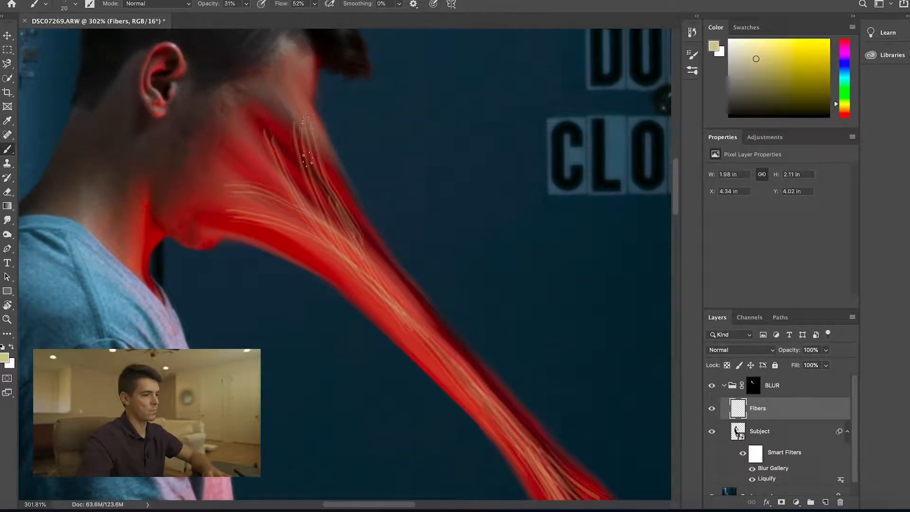
pyautogui.moveTo(314, 196); pyautogui.dragTo(303, 102)
pyautogui.moveTo(305, 199); pyautogui.dragTo(298, 116)
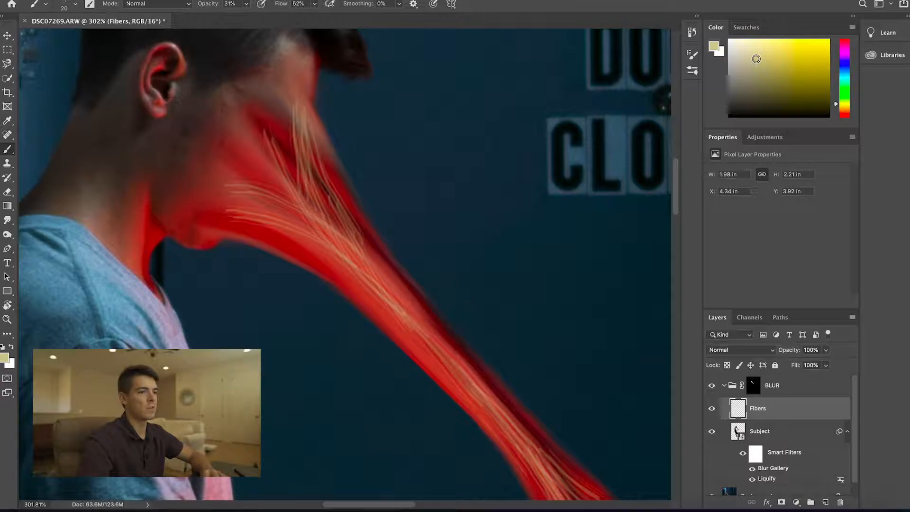
# Change the brush to a paler cream colour and paint two strands down from the eye area.
pyautogui.click(737, 51)
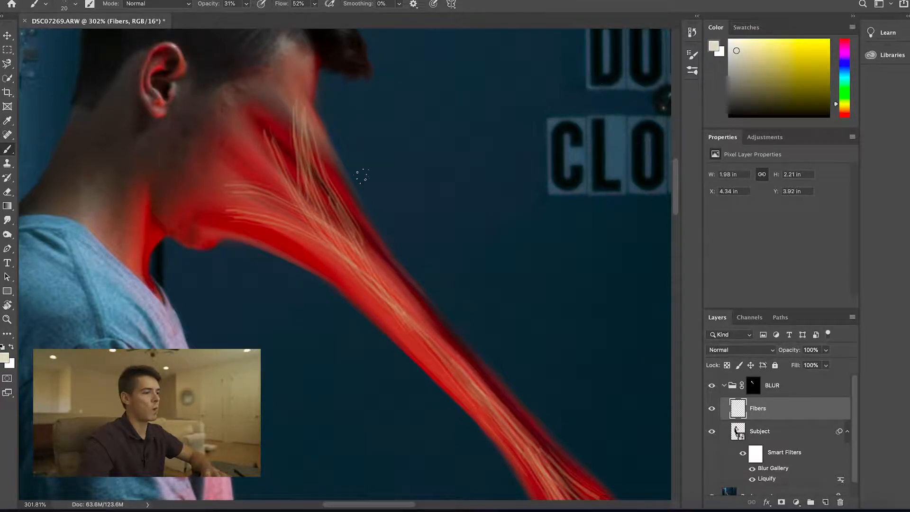
pyautogui.moveTo(287, 89)
pyautogui.mouseDown()
pyautogui.moveTo(288, 151)
pyautogui.moveTo(311, 204)
pyautogui.mouseUp()
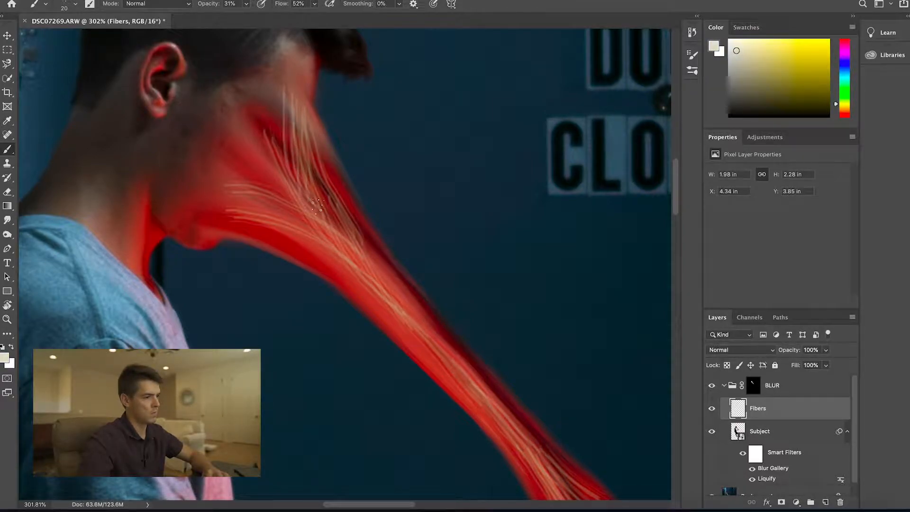
pyautogui.moveTo(280, 111)
pyautogui.mouseDown()
pyautogui.moveTo(276, 147)
pyautogui.moveTo(313, 211)
pyautogui.mouseUp()
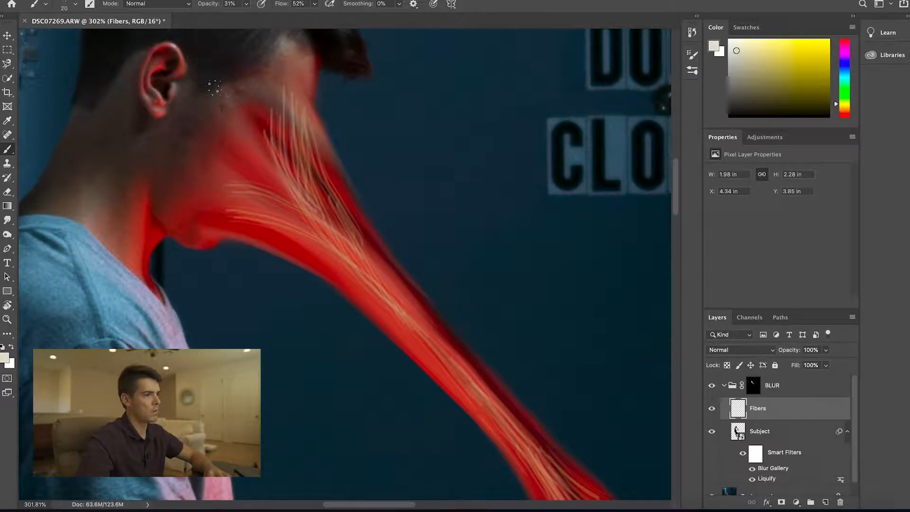
# Raise the brush opacity to 55% and paint cream strands from the cheek, jaw and eye area into the stretch.
pyautogui.click(246, 4)
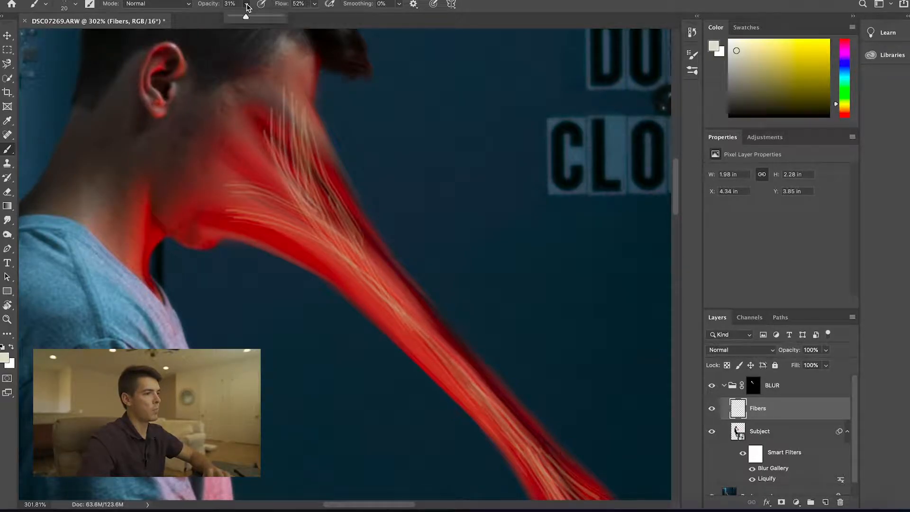
pyautogui.moveTo(245, 17); pyautogui.dragTo(259, 18)
pyautogui.moveTo(251, 150); pyautogui.dragTo(344, 239)
pyautogui.moveTo(243, 177); pyautogui.dragTo(354, 258)
pyautogui.moveTo(244, 225)
pyautogui.mouseDown()
pyautogui.moveTo(301, 238)
pyautogui.moveTo(370, 277)
pyautogui.mouseUp()
pyautogui.moveTo(283, 244); pyautogui.dragTo(386, 307)
pyautogui.moveTo(363, 237); pyautogui.dragTo(417, 322)
pyautogui.moveTo(306, 125); pyautogui.dragTo(337, 230)
pyautogui.moveTo(320, 158); pyautogui.dragTo(360, 252)
pyautogui.moveTo(272, 112)
pyautogui.mouseDown()
pyautogui.moveTo(278, 170)
pyautogui.moveTo(309, 213)
pyautogui.mouseUp()
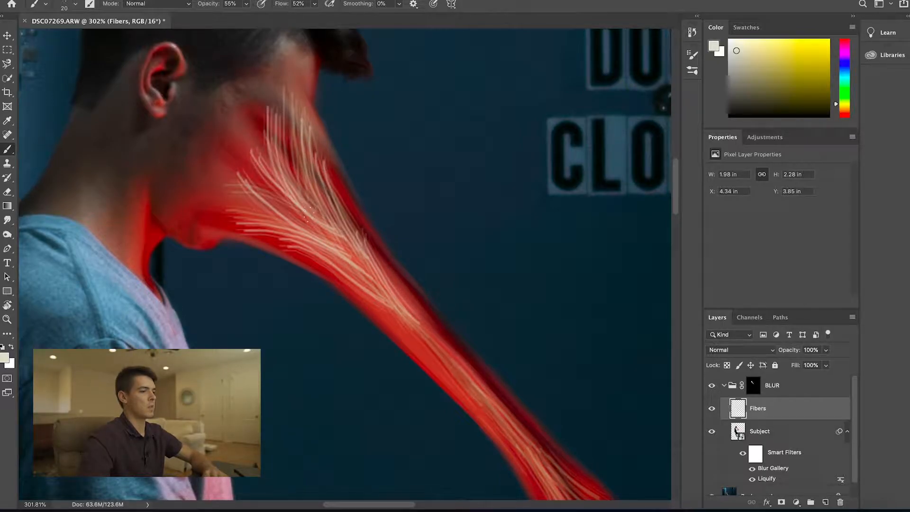
# Extend the cream strands outward along the cheek edge, from below the eye down to the jaw.
pyautogui.moveTo(258, 117)
pyautogui.mouseDown()
pyautogui.moveTo(270, 183)
pyautogui.moveTo(327, 236)
pyautogui.mouseUp()
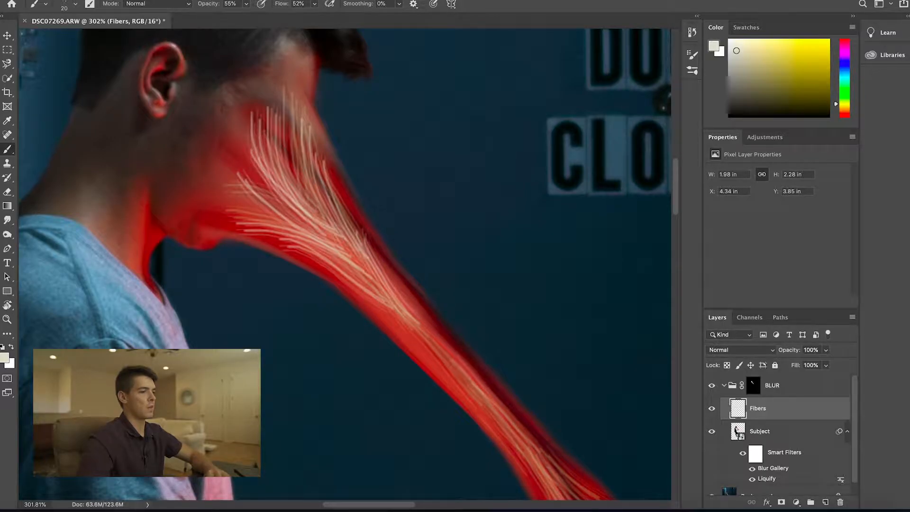
pyautogui.moveTo(238, 138); pyautogui.dragTo(303, 211)
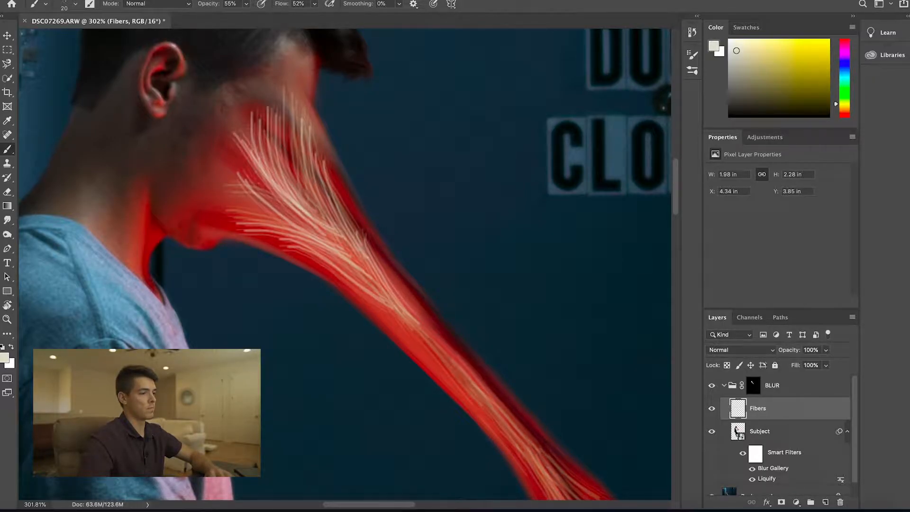
pyautogui.moveTo(240, 157); pyautogui.dragTo(281, 206)
pyautogui.moveTo(227, 169)
pyautogui.mouseDown()
pyautogui.moveTo(232, 189)
pyautogui.moveTo(284, 225)
pyautogui.mouseUp()
pyautogui.moveTo(221, 189)
pyautogui.mouseDown()
pyautogui.moveTo(228, 210)
pyautogui.moveTo(274, 235)
pyautogui.moveTo(216, 222)
pyautogui.moveTo(349, 280)
pyautogui.mouseUp()
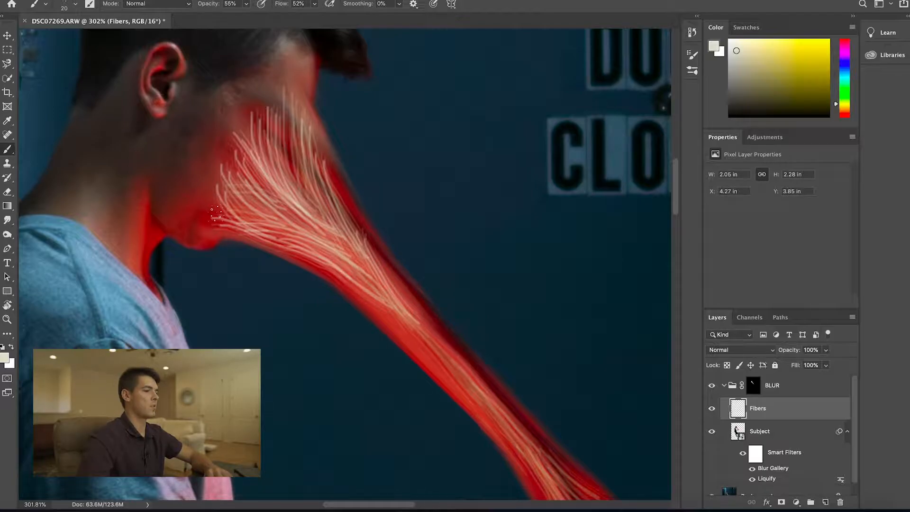
# Paint curved strands across the existing ones over the cheek, from the jaw up to the eye area.
pyautogui.moveTo(209, 214)
pyautogui.mouseDown()
pyautogui.moveTo(234, 195)
pyautogui.moveTo(259, 198)
pyautogui.moveTo(212, 191)
pyautogui.moveTo(278, 181)
pyautogui.mouseUp()
pyautogui.moveTo(234, 152); pyautogui.dragTo(288, 166)
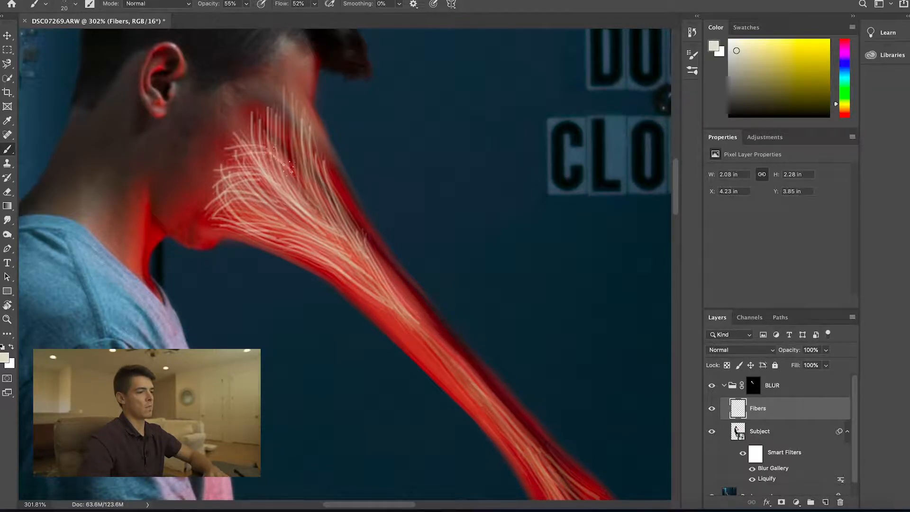
pyautogui.moveTo(242, 129)
pyautogui.mouseDown()
pyautogui.moveTo(273, 136)
pyautogui.moveTo(327, 222)
pyautogui.mouseUp()
pyautogui.moveTo(253, 107)
pyautogui.mouseDown()
pyautogui.moveTo(274, 114)
pyautogui.moveTo(293, 135)
pyautogui.moveTo(324, 206)
pyautogui.mouseUp()
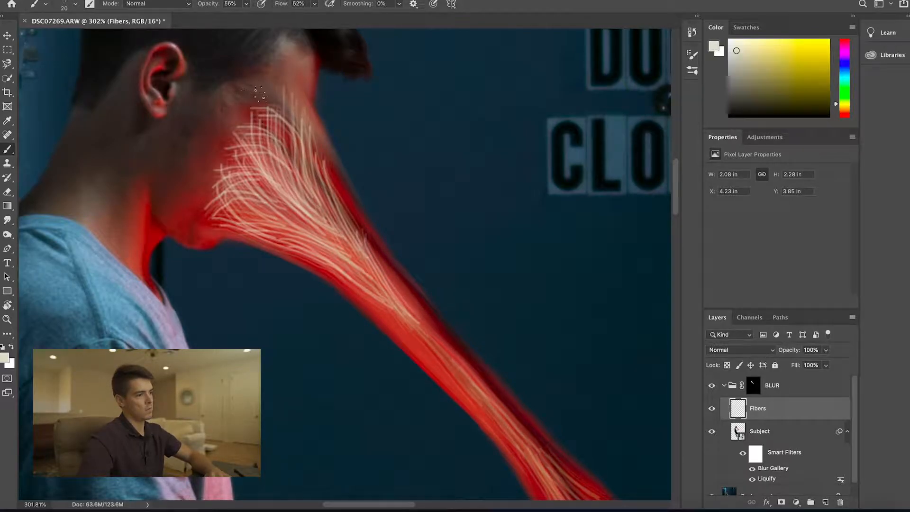
# Layer dense crisscrossing strands over the whole stretch, from the eye area down to the phone.
pyautogui.moveTo(269, 100)
pyautogui.mouseDown()
pyautogui.moveTo(288, 101)
pyautogui.moveTo(309, 138)
pyautogui.moveTo(330, 202)
pyautogui.mouseUp()
pyautogui.moveTo(269, 103)
pyautogui.mouseDown()
pyautogui.moveTo(301, 194)
pyautogui.moveTo(367, 277)
pyautogui.mouseUp()
pyautogui.moveTo(361, 227)
pyautogui.mouseDown()
pyautogui.moveTo(275, 111)
pyautogui.moveTo(327, 216)
pyautogui.moveTo(443, 322)
pyautogui.moveTo(493, 382)
pyautogui.mouseUp()
pyautogui.moveTo(467, 370)
pyautogui.mouseDown()
pyautogui.moveTo(508, 398)
pyautogui.moveTo(519, 391)
pyautogui.mouseUp()
pyautogui.moveTo(356, 232); pyautogui.dragTo(446, 327)
pyautogui.moveTo(294, 171); pyautogui.dragTo(403, 279)
pyautogui.moveTo(429, 327); pyautogui.dragTo(474, 406)
pyautogui.moveTo(422, 294); pyautogui.dragTo(517, 388)
pyautogui.moveTo(424, 304)
pyautogui.mouseDown()
pyautogui.moveTo(474, 345)
pyautogui.moveTo(340, 228)
pyautogui.moveTo(247, 125)
pyautogui.mouseUp()
pyautogui.moveTo(441, 350)
pyautogui.mouseDown()
pyautogui.moveTo(417, 304)
pyautogui.moveTo(290, 199)
pyautogui.moveTo(271, 157)
pyautogui.mouseUp()
pyautogui.moveTo(237, 142)
pyautogui.mouseDown()
pyautogui.moveTo(323, 162)
pyautogui.moveTo(373, 246)
pyautogui.mouseUp()
pyautogui.moveTo(361, 225); pyautogui.dragTo(334, 150)
pyautogui.moveTo(365, 206); pyautogui.dragTo(294, 167)
pyautogui.moveTo(332, 218); pyautogui.dragTo(296, 126)
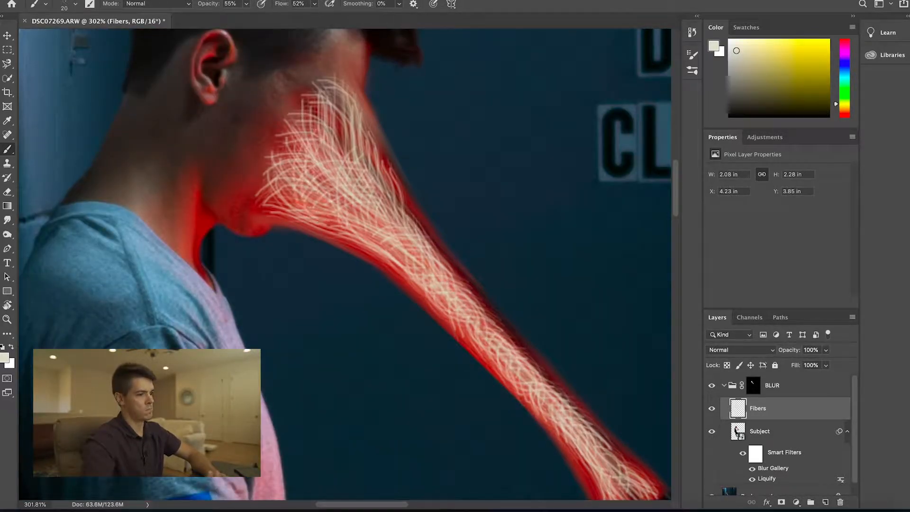
# Fill the remaining gaps around the eye area, cheek edge and upper edge of the stretch with short crossing strands.
pyautogui.moveTo(357, 162); pyautogui.dragTo(322, 111)
pyautogui.moveTo(358, 129); pyautogui.dragTo(301, 96)
pyautogui.moveTo(267, 173); pyautogui.dragTo(313, 216)
pyautogui.moveTo(304, 193); pyautogui.dragTo(346, 237)
pyautogui.moveTo(355, 123); pyautogui.dragTo(394, 176)
pyautogui.moveTo(365, 171); pyautogui.dragTo(416, 227)
pyautogui.scroll(-2, 391, 252)
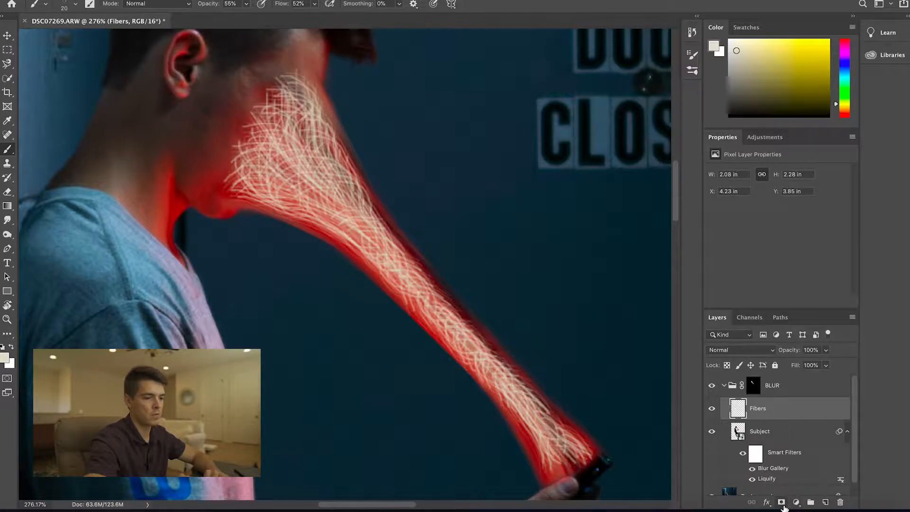
# Add a layer mask to the Fibers layer and choose the Soft Round brush.
pyautogui.click(782, 504)
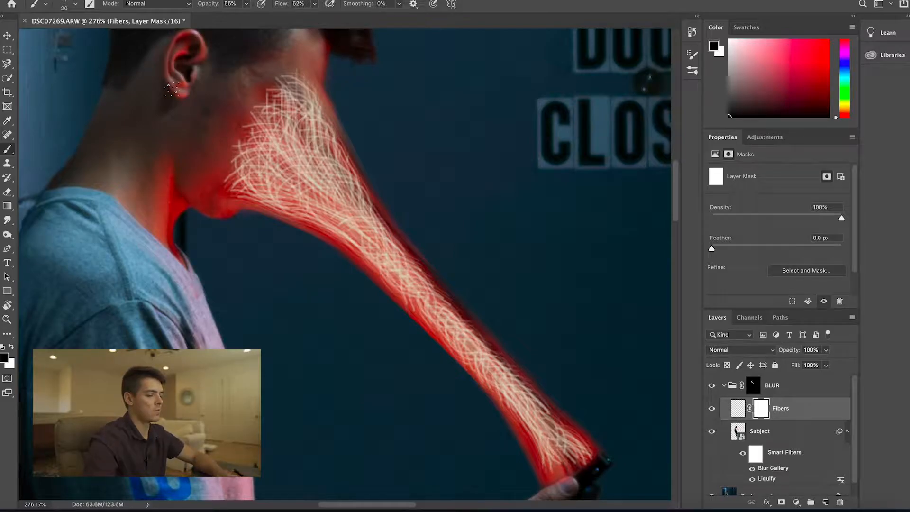
pyautogui.click(75, 5)
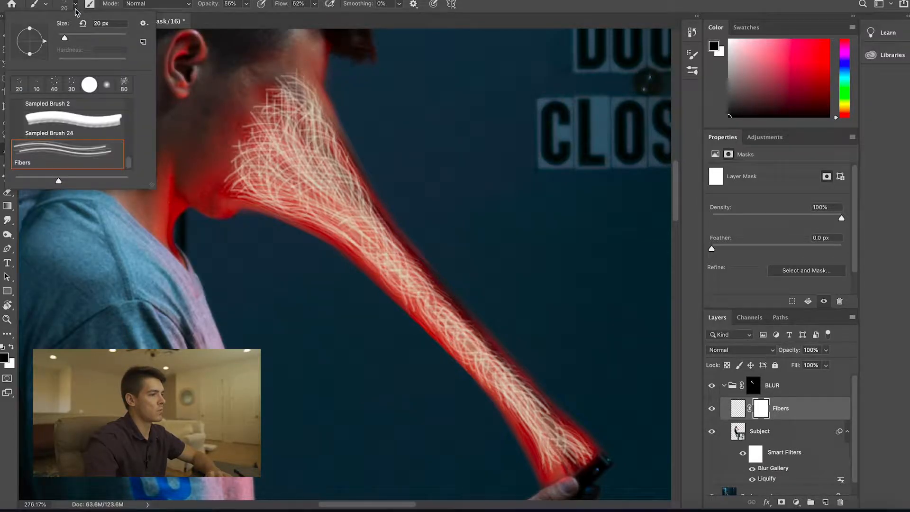
pyautogui.scroll(-2, 70, 139)
pyautogui.scroll(10, 71, 138)
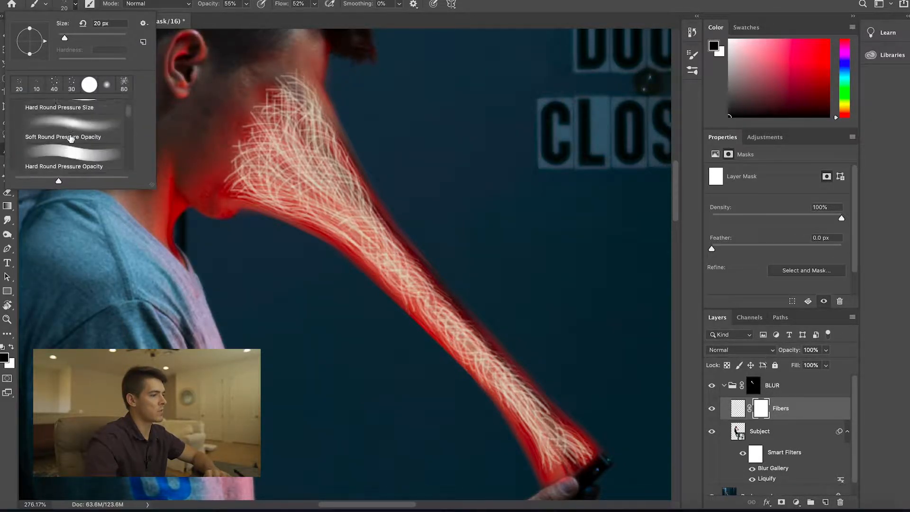
pyautogui.click(59, 123)
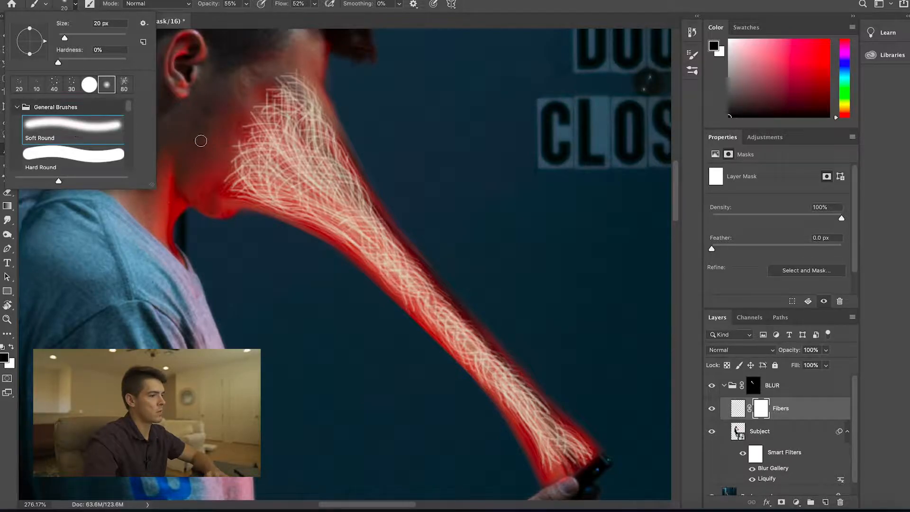
# On the Fibers mask, fade the outer fiber ends from the eye area down the cheek edge with a 45 px brush at 38% opacity.
pyautogui.press('super+plus')
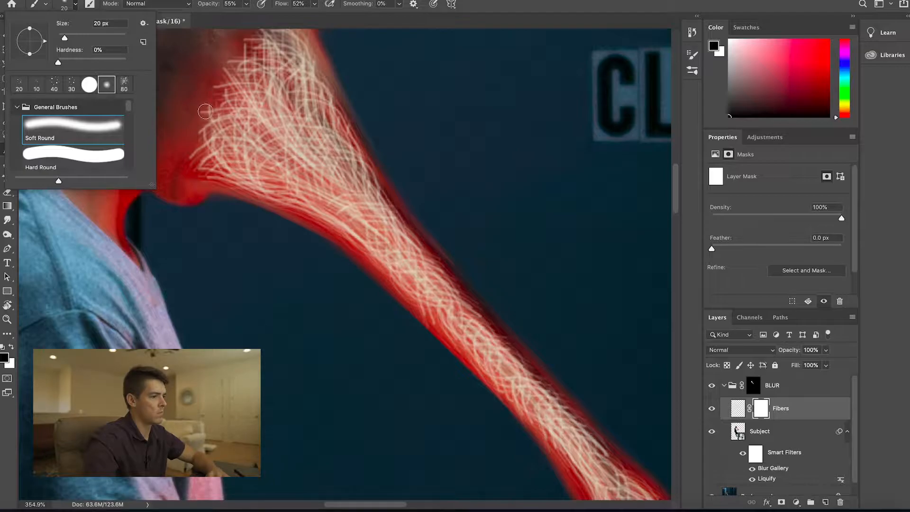
pyautogui.moveTo(188, 130)
pyautogui.mouseDown()
pyautogui.moveTo(206, 94)
pyautogui.moveTo(194, 145)
pyautogui.mouseUp()
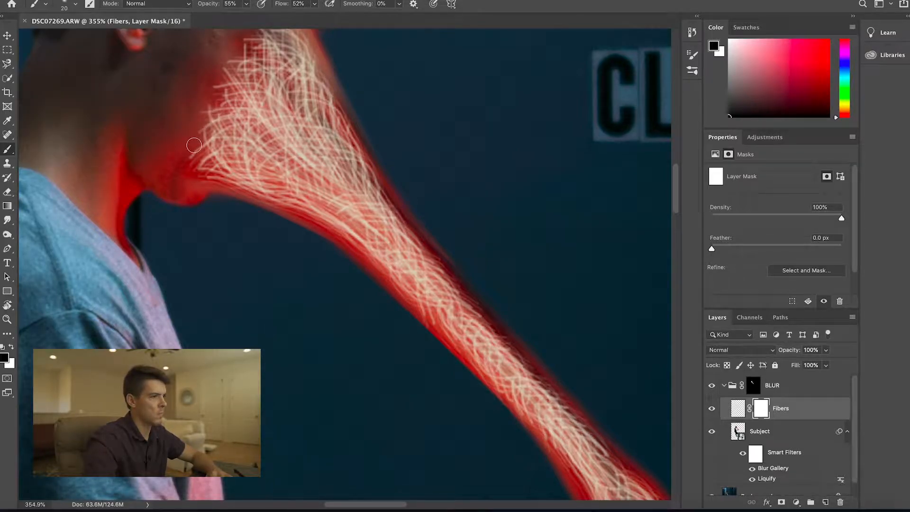
pyautogui.click(247, 4)
pyautogui.moveTo(237, 16); pyautogui.dragTo(237, 17)
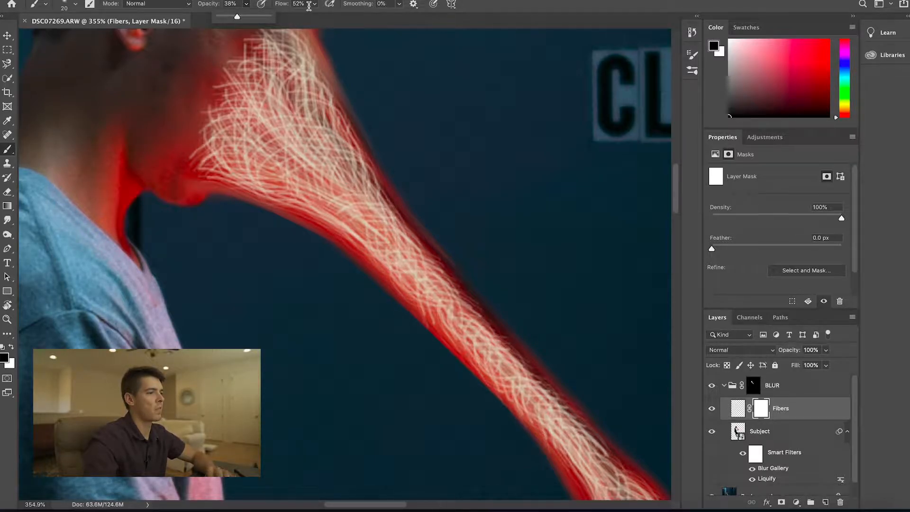
pyautogui.scroll(3, 202, 154)
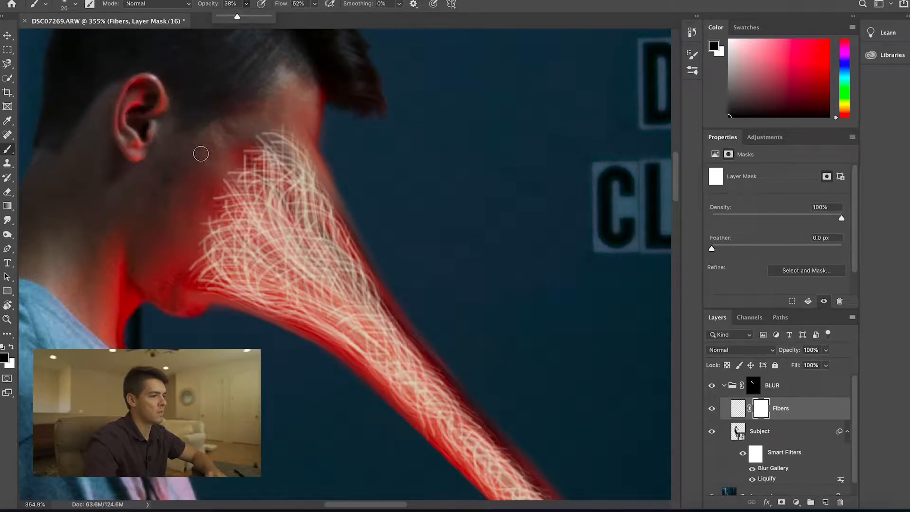
pyautogui.scroll(4, 199, 99)
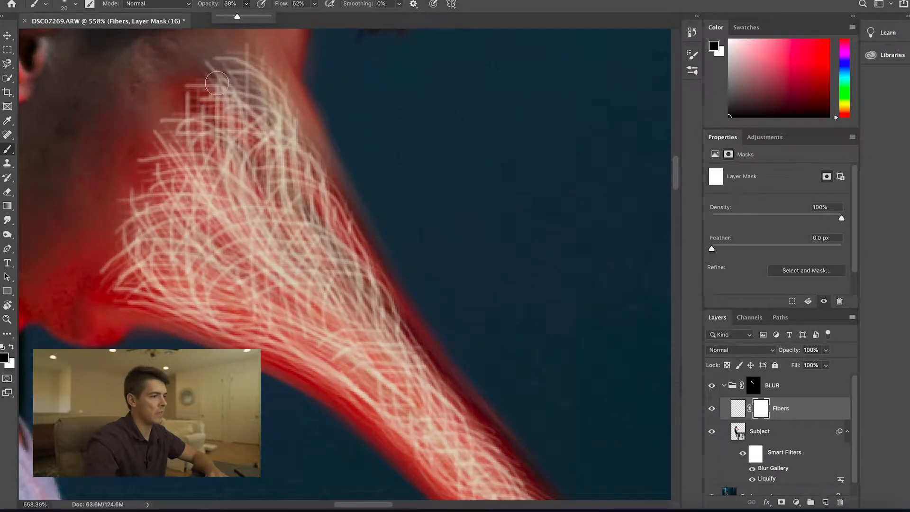
pyautogui.hscroll(-1, 217, 83)
pyautogui.scroll(-3, 219, 88)
pyautogui.press(']')
pyautogui.press(']')
pyautogui.press(']')
pyautogui.press(']')
pyautogui.press(']')
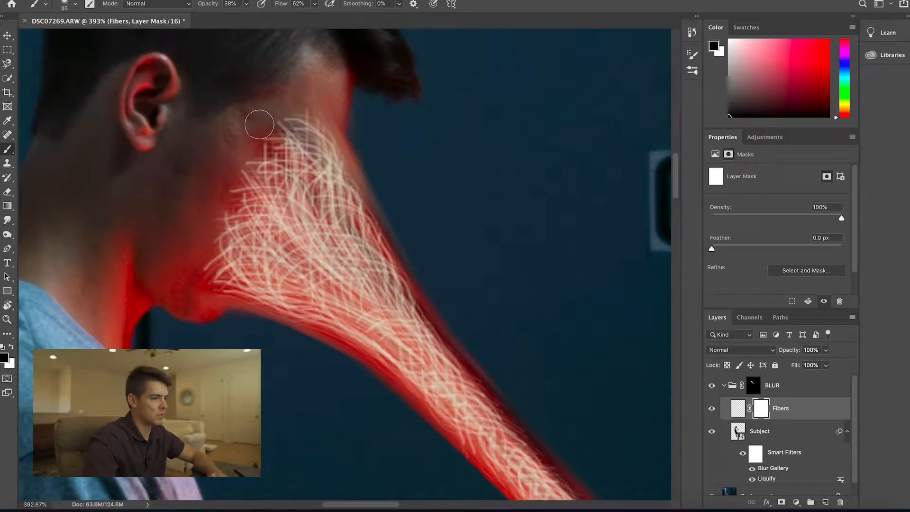
pyautogui.moveTo(285, 109)
pyautogui.mouseDown()
pyautogui.moveTo(318, 101)
pyautogui.moveTo(274, 112)
pyautogui.moveTo(297, 112)
pyautogui.moveTo(272, 107)
pyautogui.moveTo(306, 94)
pyautogui.moveTo(281, 102)
pyautogui.moveTo(247, 143)
pyautogui.moveTo(258, 113)
pyautogui.moveTo(255, 123)
pyautogui.moveTo(302, 100)
pyautogui.moveTo(344, 114)
pyautogui.moveTo(333, 108)
pyautogui.moveTo(356, 152)
pyautogui.moveTo(330, 106)
pyautogui.moveTo(289, 111)
pyautogui.moveTo(234, 170)
pyautogui.moveTo(242, 138)
pyautogui.moveTo(211, 199)
pyautogui.moveTo(232, 146)
pyautogui.moveTo(202, 242)
pyautogui.moveTo(202, 286)
pyautogui.moveTo(197, 275)
pyautogui.moveTo(242, 340)
pyautogui.moveTo(209, 301)
pyautogui.moveTo(192, 258)
pyautogui.moveTo(221, 324)
pyautogui.moveTo(201, 241)
pyautogui.moveTo(252, 138)
pyautogui.moveTo(212, 192)
pyautogui.moveTo(235, 146)
pyautogui.moveTo(199, 227)
pyautogui.mouseUp()
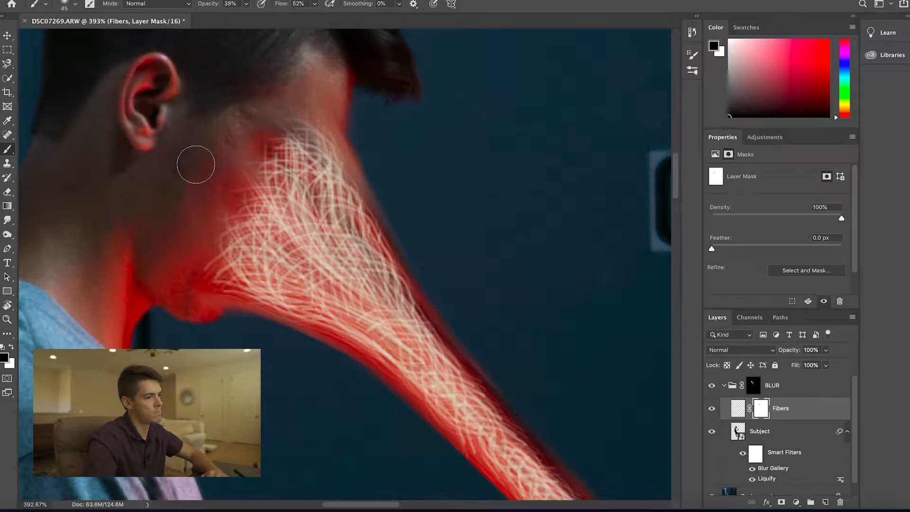
# Toggle the Subject layer's visibility to compare the face with and without it.
pyautogui.scroll(-3, 197, 165)
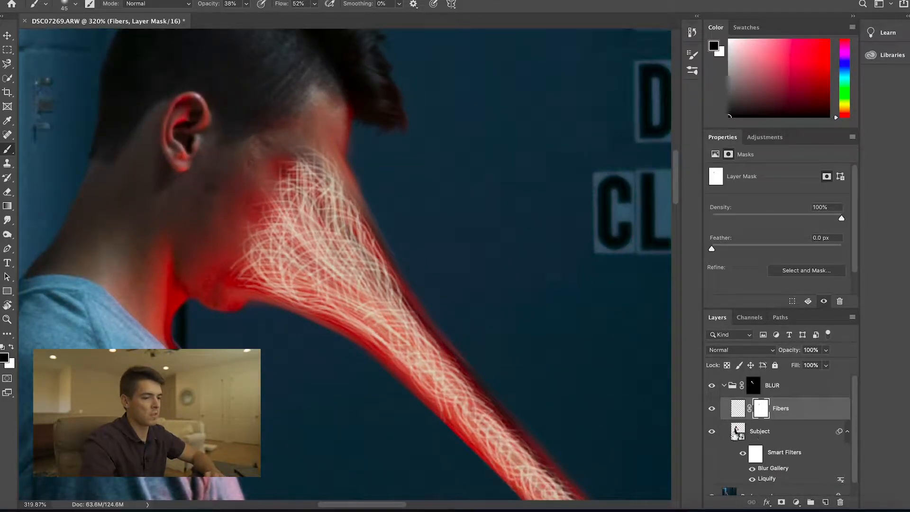
pyautogui.click(712, 433)
pyautogui.click(712, 433)
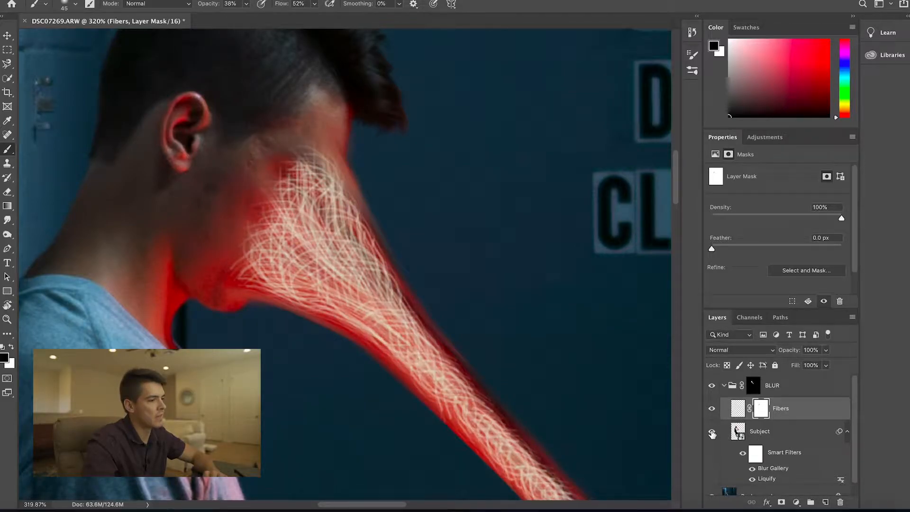
pyautogui.click(713, 433)
pyautogui.click(713, 433)
pyautogui.click(712, 434)
pyautogui.click(712, 434)
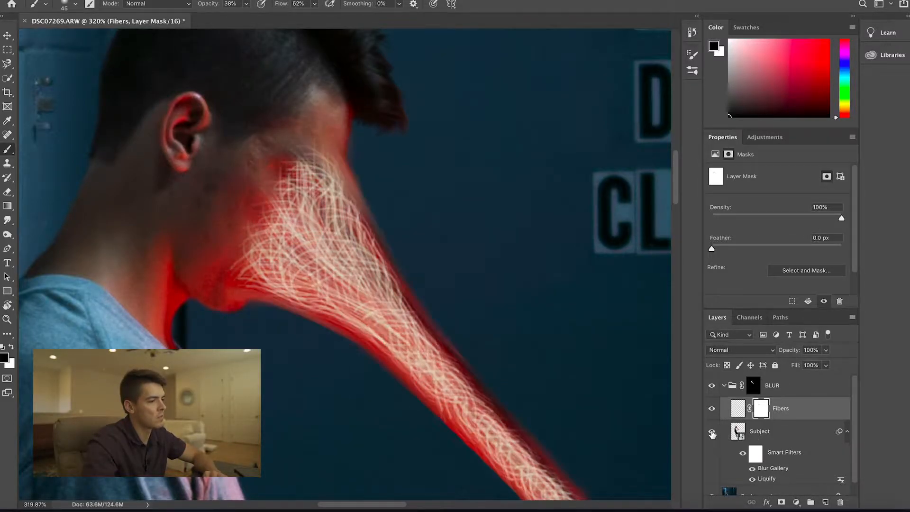
# Add a layer mask to the Subject layer and softly paint black over the blurred skin around the eye and temple.
pyautogui.click(766, 432)
pyautogui.click(782, 503)
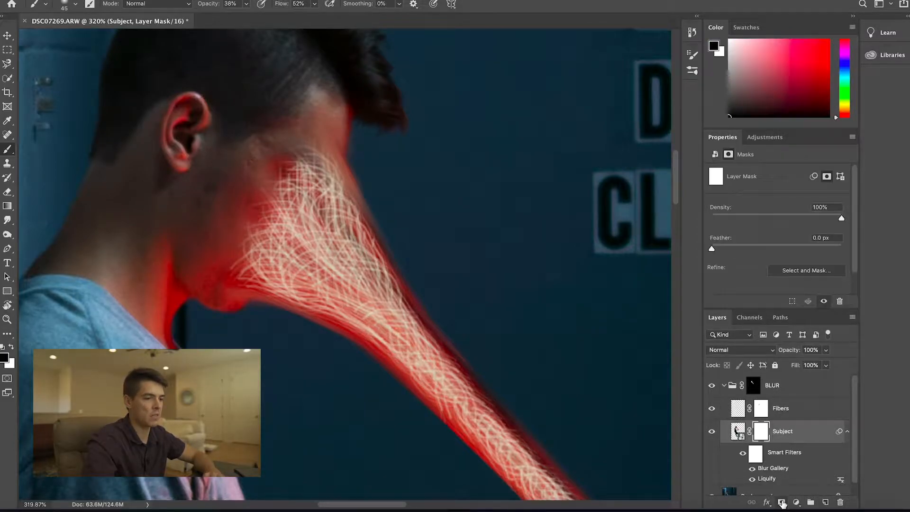
pyautogui.scroll(2, 207, 212)
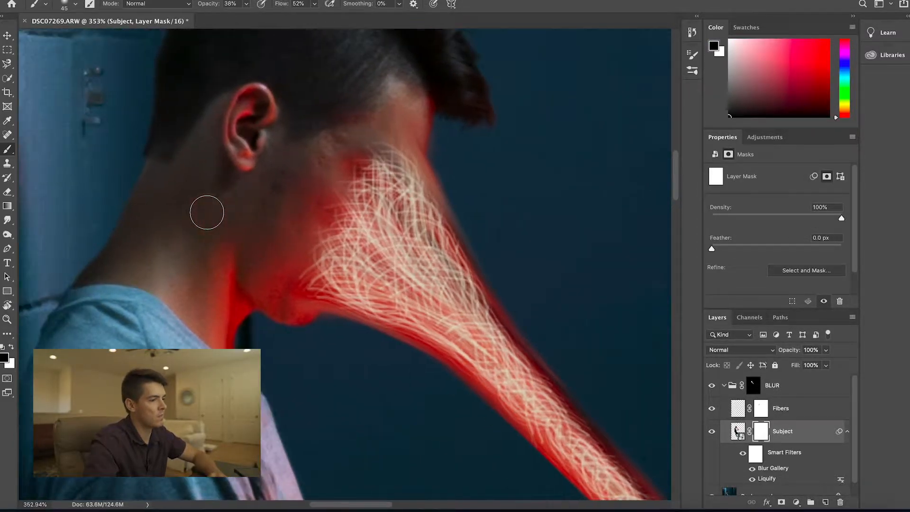
pyautogui.moveTo(409, 114)
pyautogui.mouseDown()
pyautogui.moveTo(422, 129)
pyautogui.moveTo(337, 132)
pyautogui.moveTo(360, 132)
pyautogui.moveTo(297, 179)
pyautogui.moveTo(316, 164)
pyautogui.mouseUp()
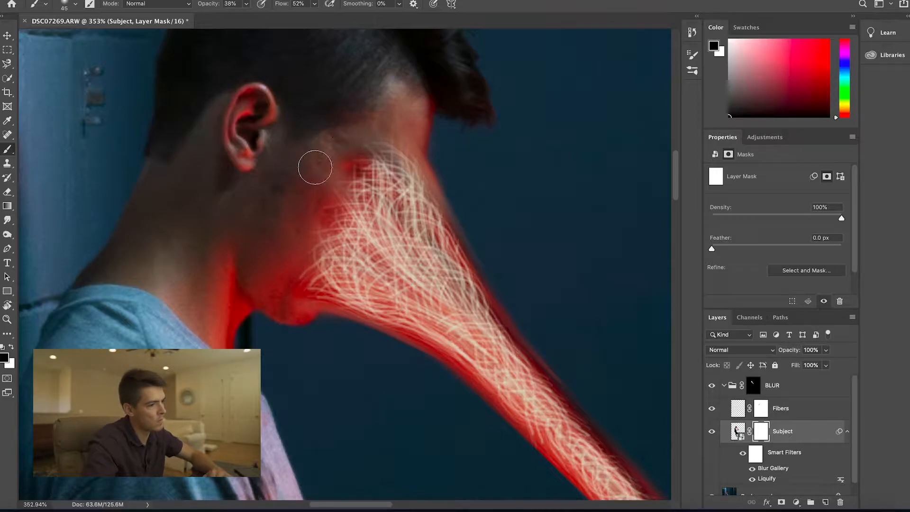
# Brighten the Fibers layer with Levels, setting the white input level to 211.
pyautogui.scroll(-5, 253, 278)
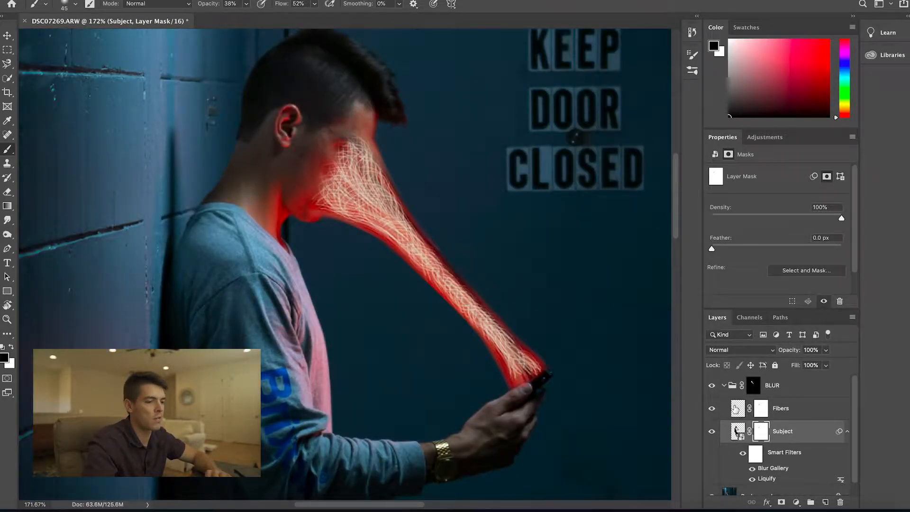
pyautogui.click(735, 408)
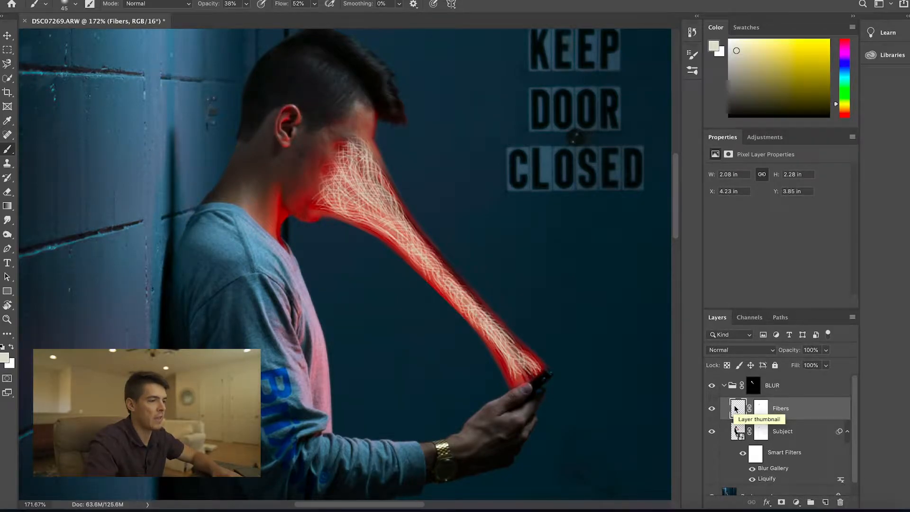
pyautogui.press('super+l')
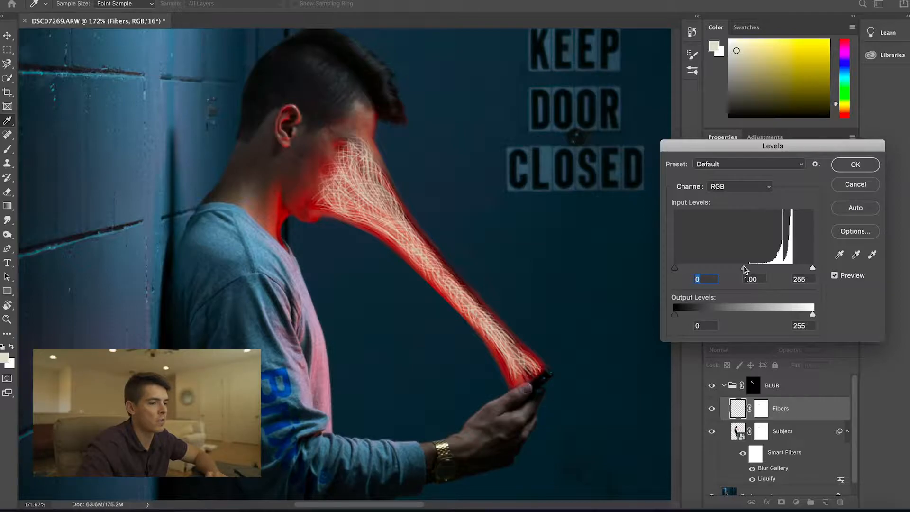
pyautogui.moveTo(747, 269); pyautogui.dragTo(800, 269)
pyautogui.press('super+z')
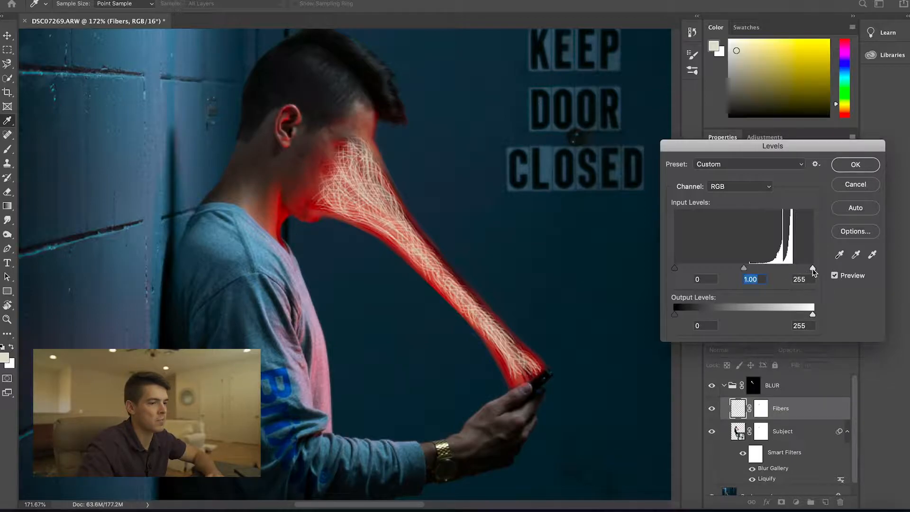
pyautogui.moveTo(813, 270); pyautogui.dragTo(801, 269)
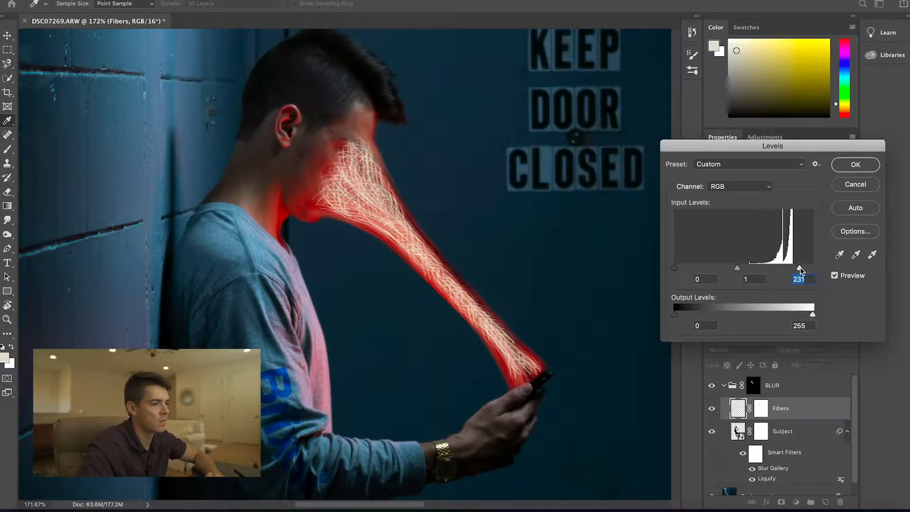
pyautogui.moveTo(801, 269); pyautogui.dragTo(790, 269)
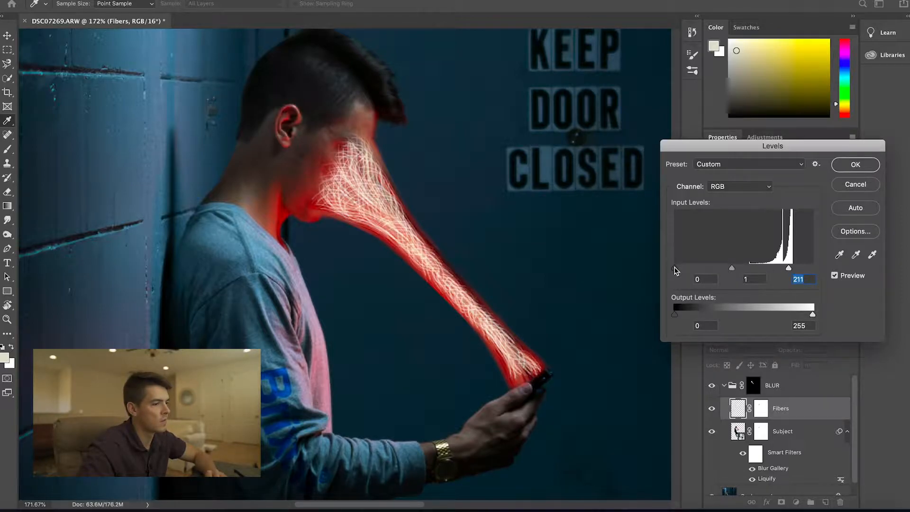
pyautogui.moveTo(680, 269)
pyautogui.mouseDown()
pyautogui.moveTo(726, 269)
pyautogui.moveTo(673, 272)
pyautogui.mouseUp()
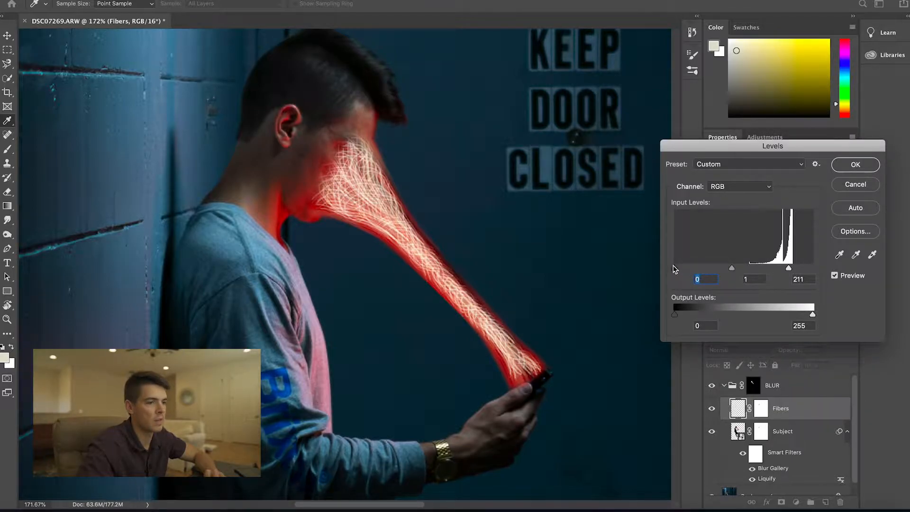
pyautogui.click(855, 166)
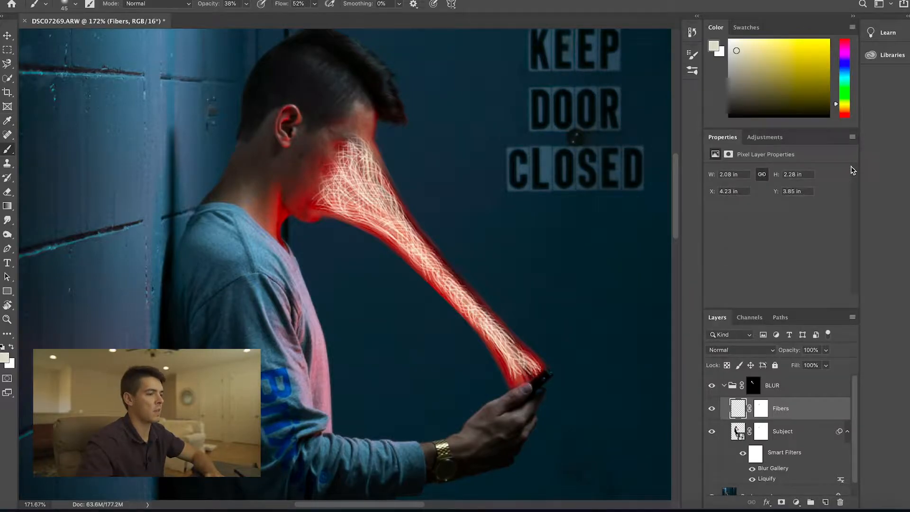
# Move the new empty layer above the BLUR group and rename it Glow.
pyautogui.press('b')
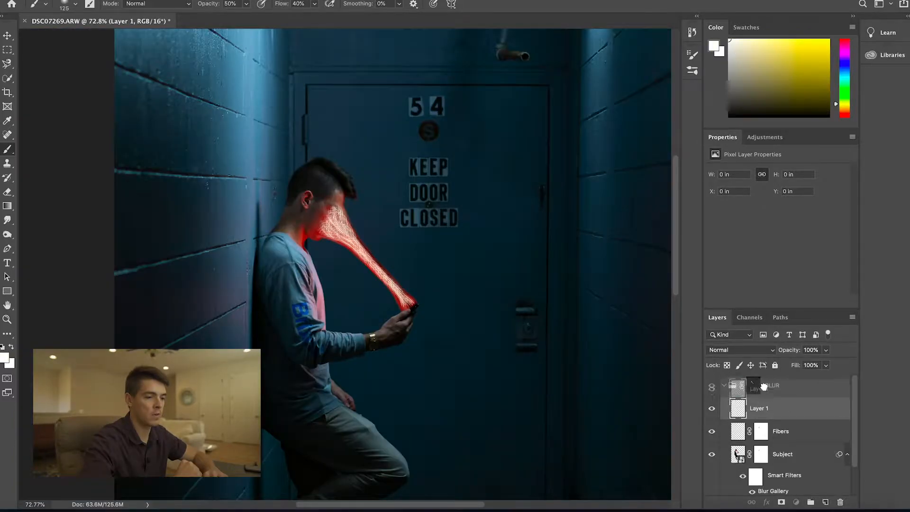
pyautogui.moveTo(759, 408); pyautogui.dragTo(755, 376)
pyautogui.doubleClick(760, 385)
pyautogui.write('Glow')
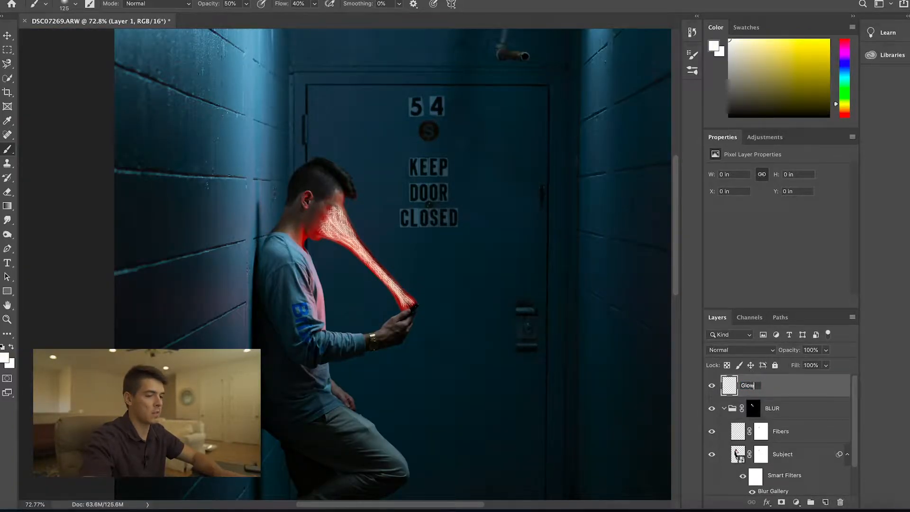
pyautogui.press('Return')
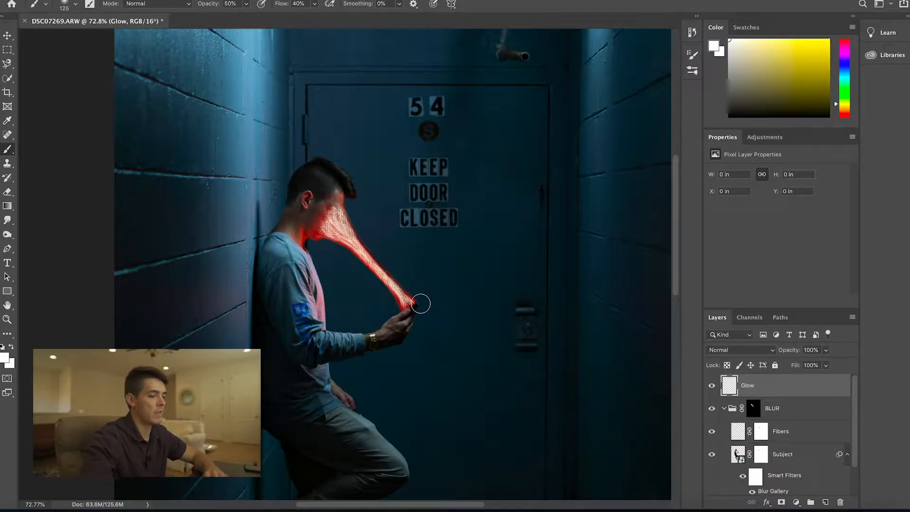
# Set the Soft Round brush to 100% opacity and 100% flow.
pyautogui.click(75, 5)
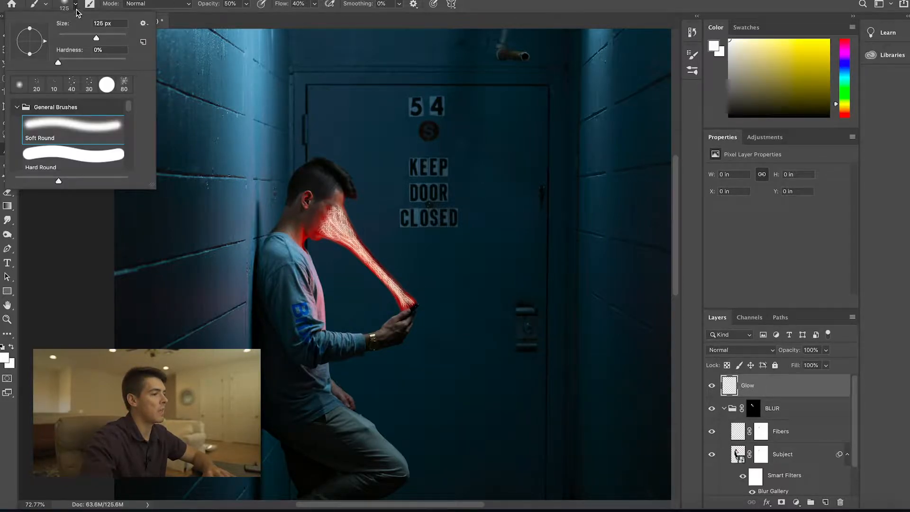
pyautogui.click(85, 129)
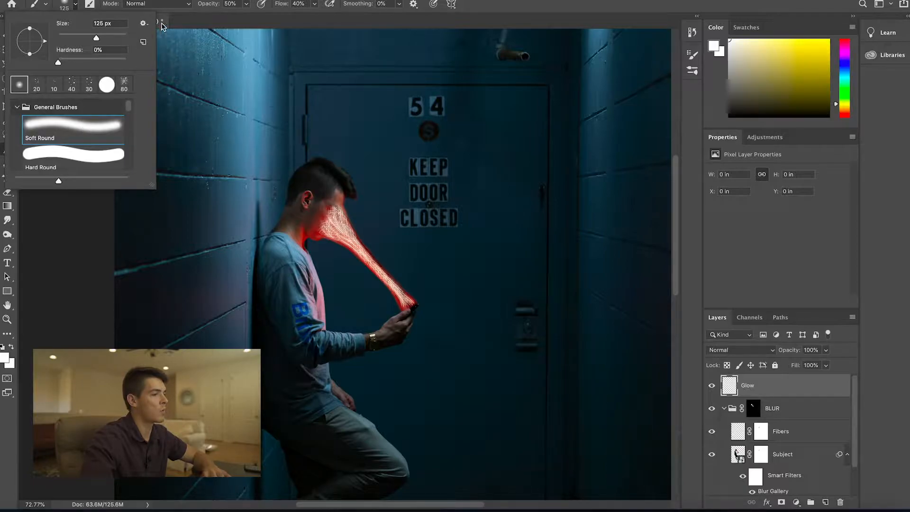
pyautogui.click(245, 6)
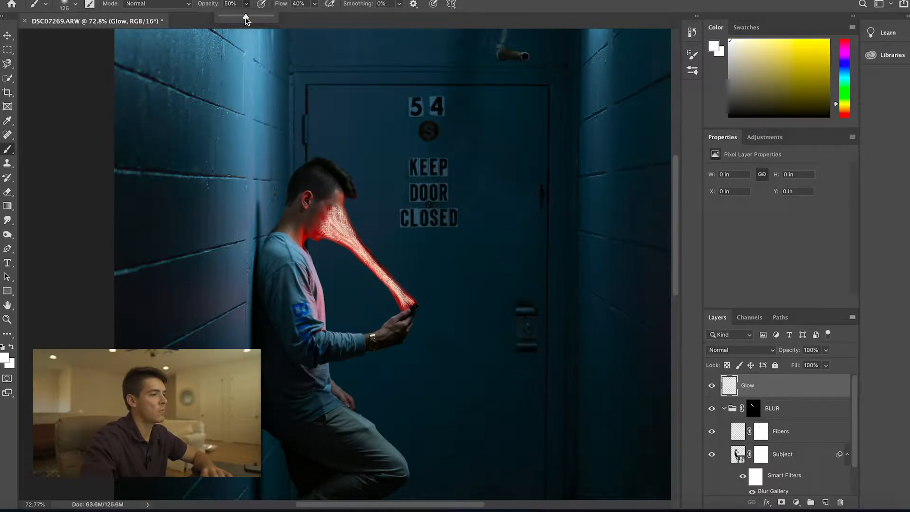
pyautogui.moveTo(245, 17); pyautogui.dragTo(357, 18)
pyautogui.click(315, 5)
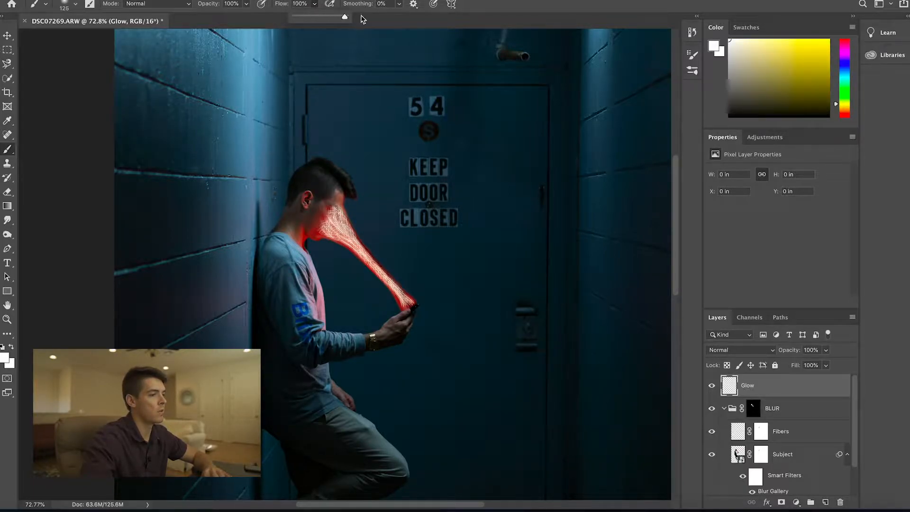
pyautogui.press('Escape')
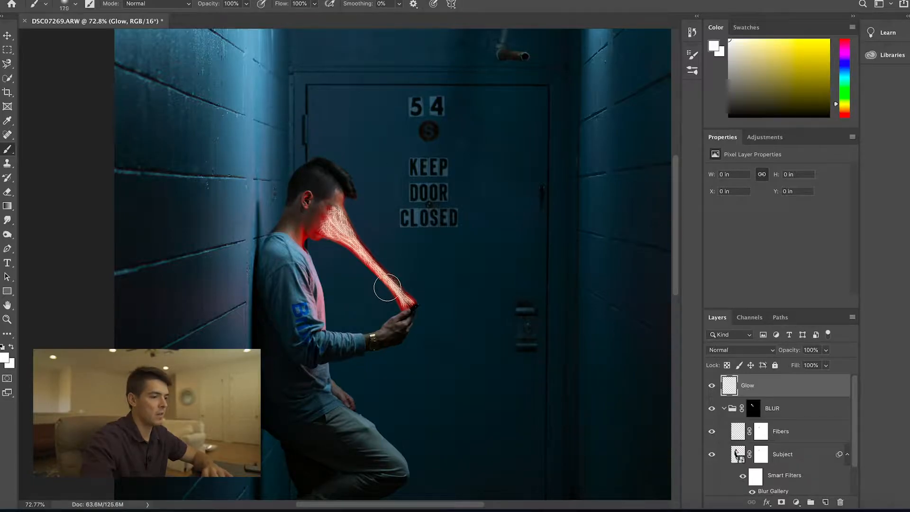
# Paint a single soft white glow over the phone on the Glow layer with a 700 px brush.
pyautogui.press(']')
pyautogui.press(']')
pyautogui.press(']')
pyautogui.press(']')
pyautogui.press(']')
pyautogui.press(']')
pyautogui.press(']')
pyautogui.press(']')
pyautogui.press(']')
pyautogui.press(']')
pyautogui.press(']')
pyautogui.press(']')
pyautogui.press(']')
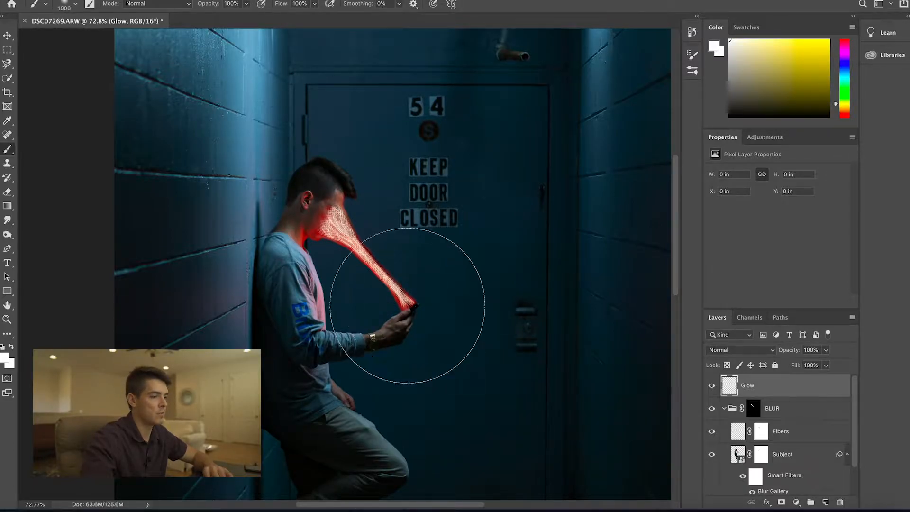
pyautogui.press('[')
pyautogui.press('[')
pyautogui.press('[')
pyautogui.press('[')
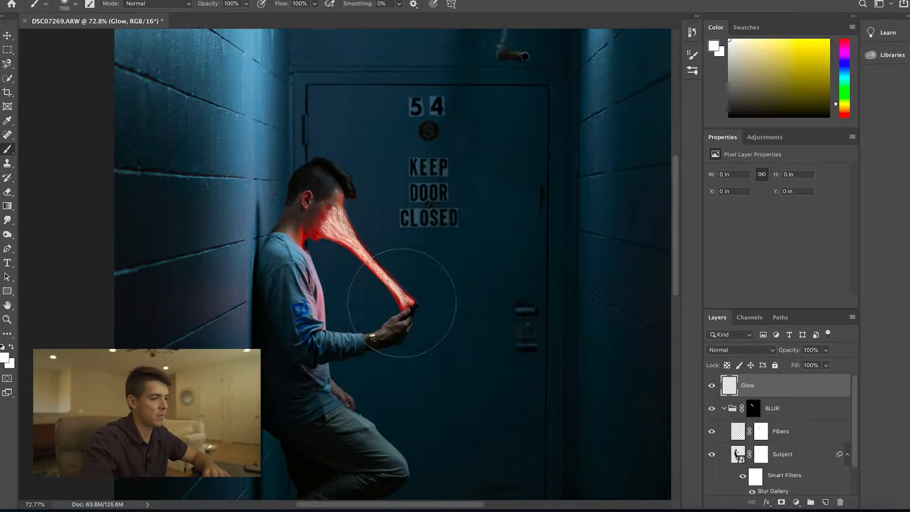
pyautogui.click(406, 304)
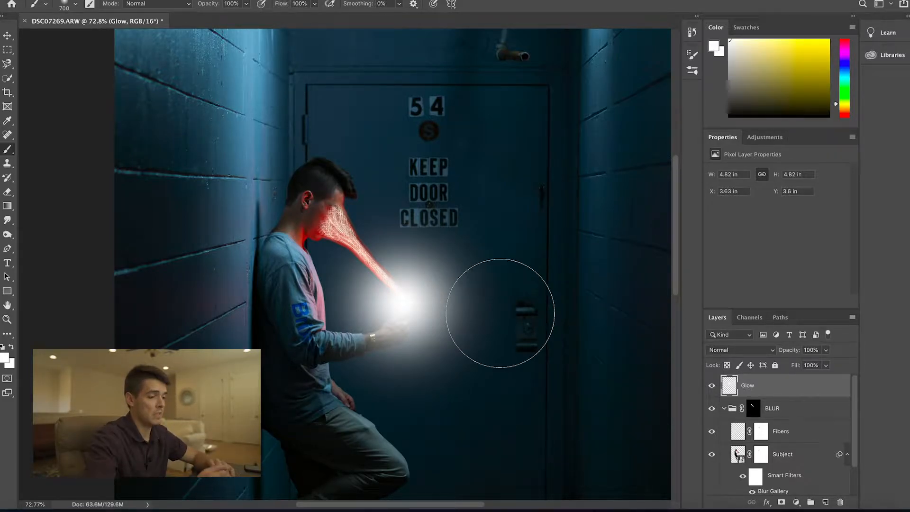
# Scale the Glow layer down to about 40% and position it where the stretched face meets the phone.
pyautogui.hotkey('ctrl', 't')
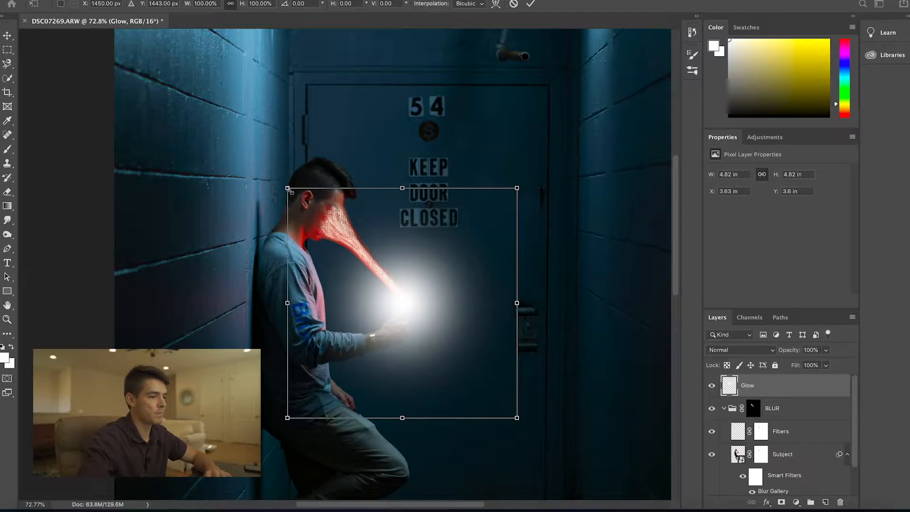
pyautogui.moveTo(287, 187); pyautogui.dragTo(404, 304)
pyautogui.moveTo(491, 394); pyautogui.dragTo(433, 334)
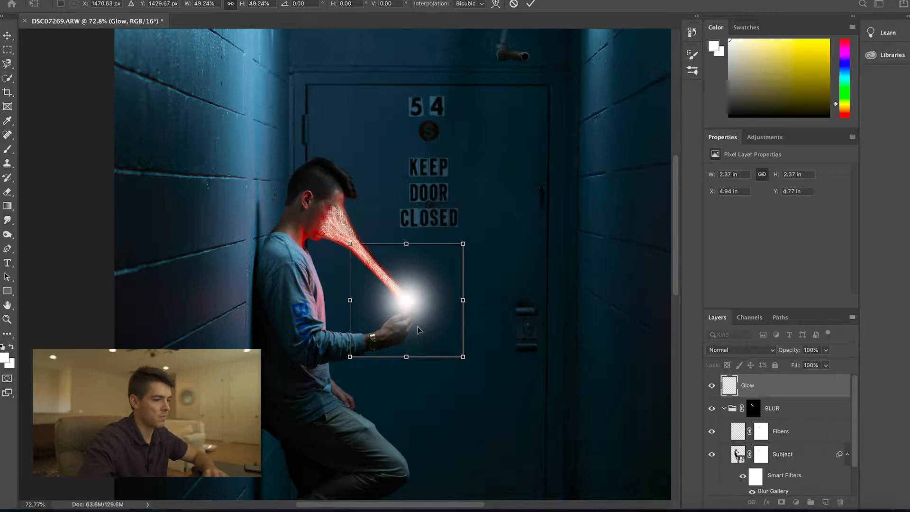
pyautogui.scroll(5, 418, 330)
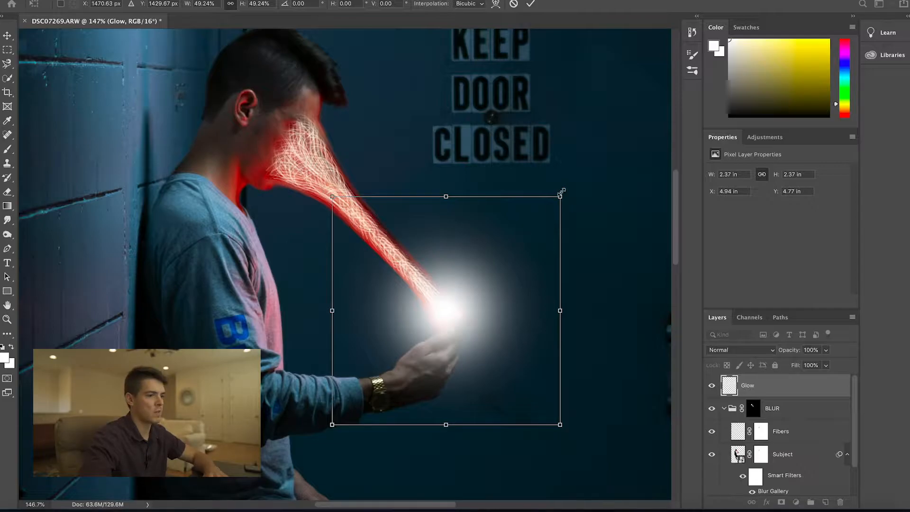
pyautogui.moveTo(564, 192); pyautogui.dragTo(518, 239)
pyautogui.moveTo(464, 325); pyautogui.dragTo(480, 309)
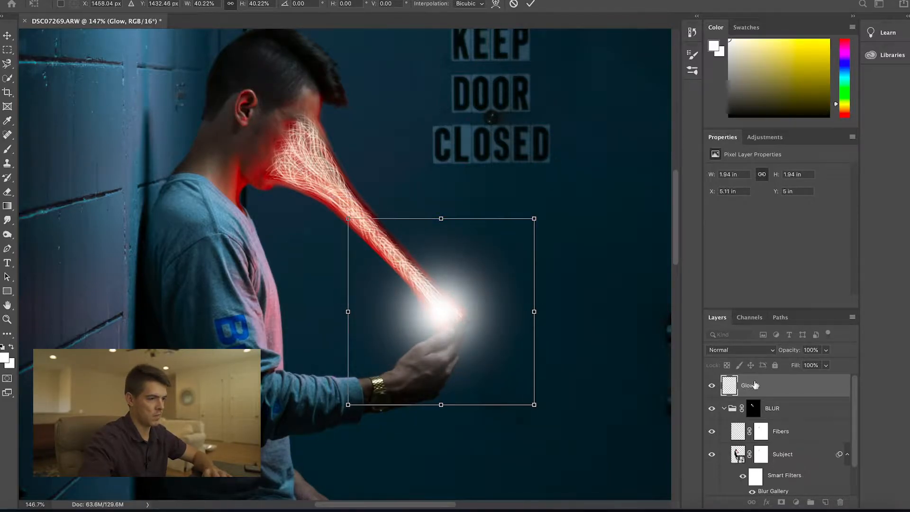
pyautogui.click(531, 5)
pyautogui.press('b')
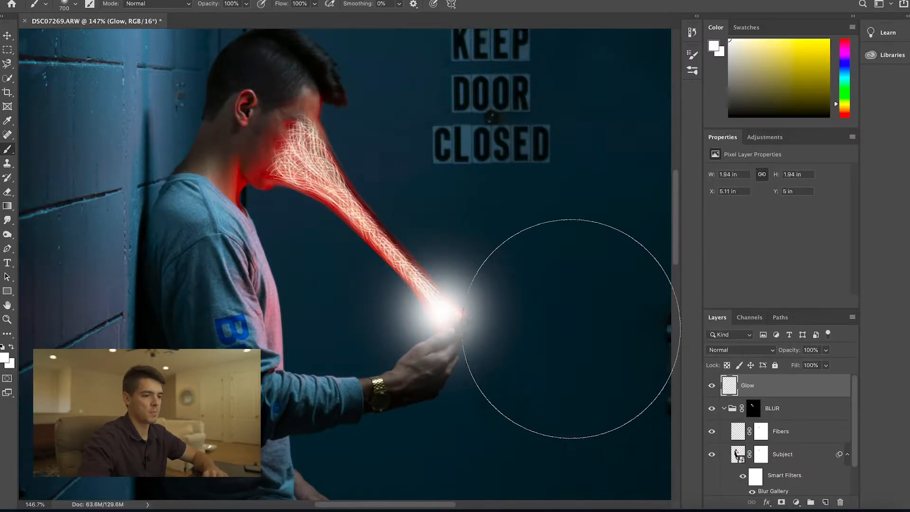
# Duplicate the Glow layer and name the copy Glow 2.
pyautogui.rightClick(769, 389)
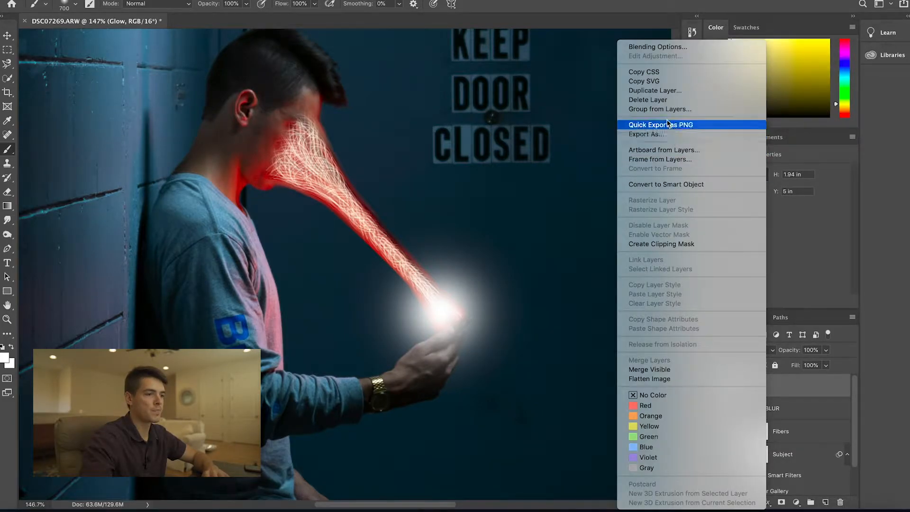
pyautogui.click(663, 91)
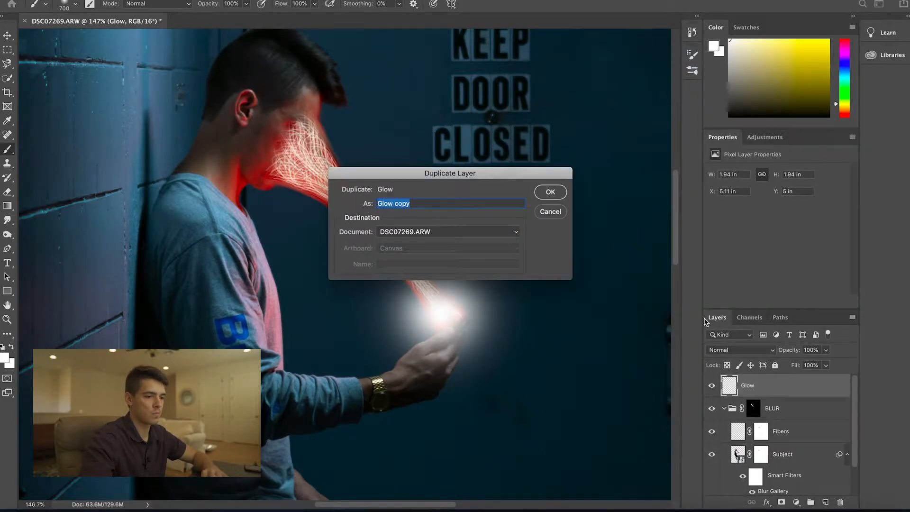
pyautogui.click(491, 202)
pyautogui.press('BackSpace')
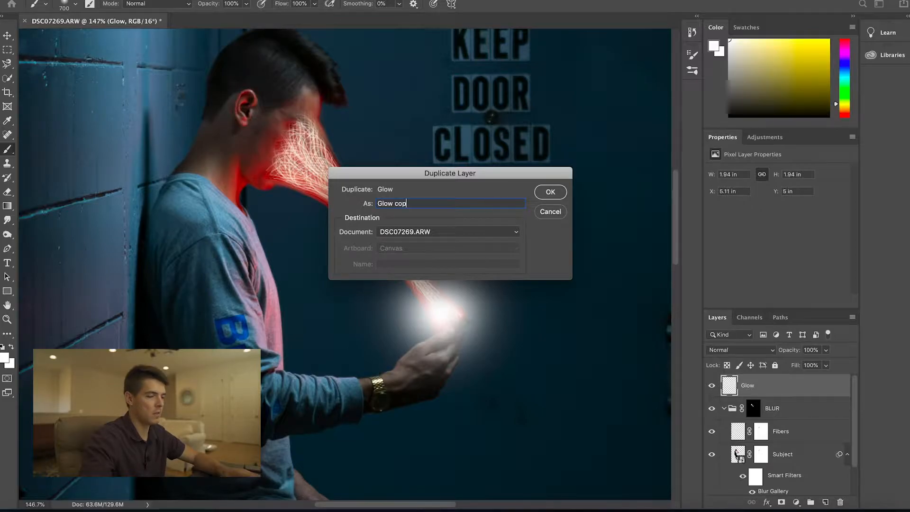
pyautogui.click(542, 194)
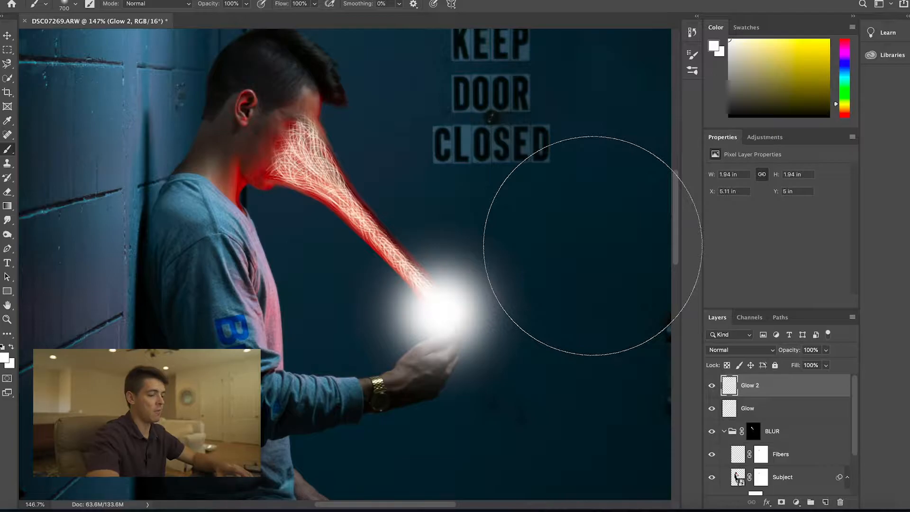
# Scale the Glow 2 layer to about 40% and place it over the phone as the glow's bright core.
pyautogui.hotkey('ctrl', 't')
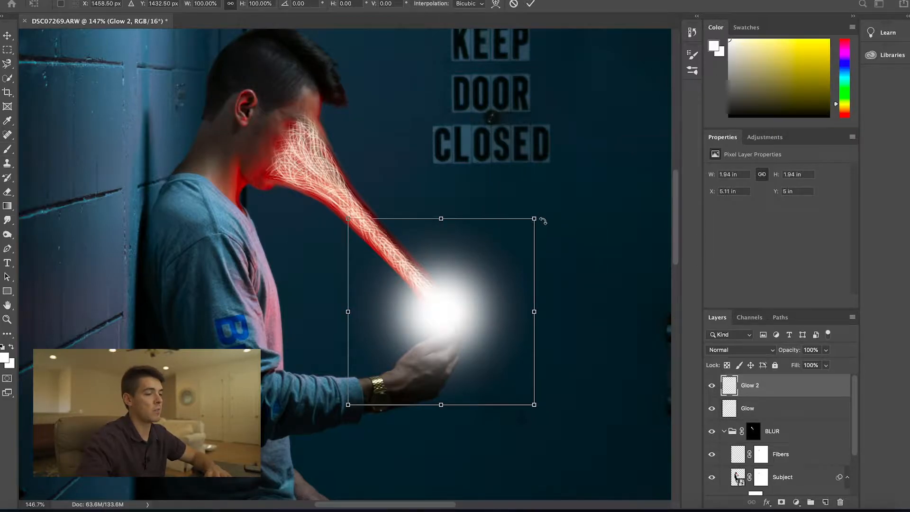
pyautogui.moveTo(539, 214); pyautogui.dragTo(447, 310)
pyautogui.moveTo(416, 345); pyautogui.dragTo(455, 310)
pyautogui.moveTo(498, 261); pyautogui.dragTo(475, 286)
pyautogui.moveTo(444, 348); pyautogui.dragTo(453, 333)
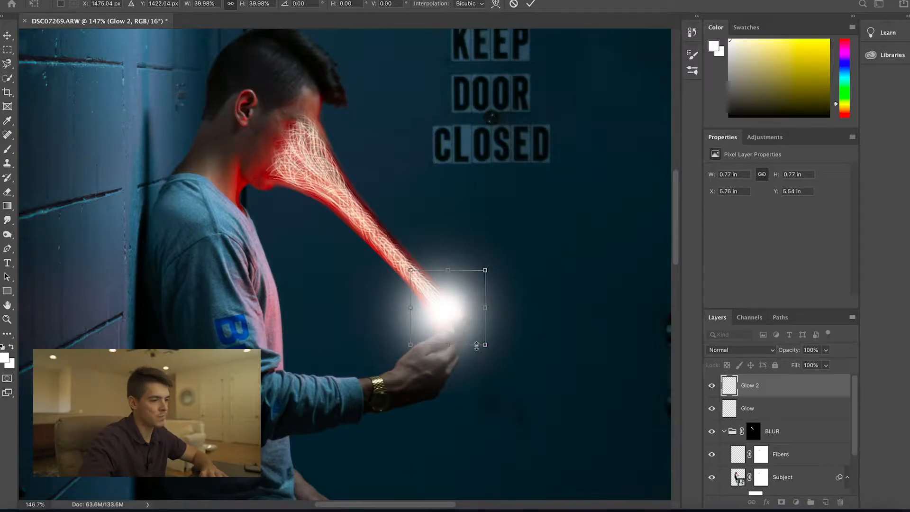
pyautogui.press('Return')
pyautogui.press('b')
# Set the Glow layer's blend mode to Linear Dodge (Add) and the Glow 2 layer's to Screen.
pyautogui.click(759, 409)
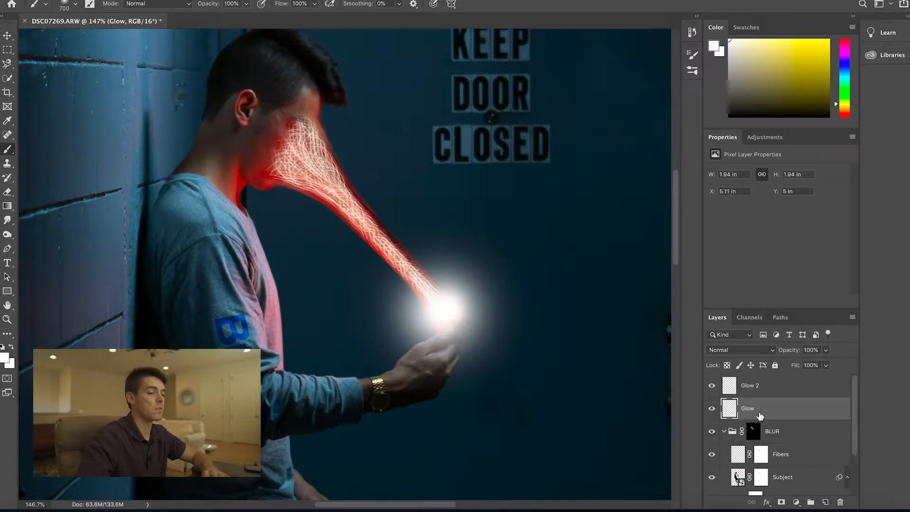
pyautogui.click(770, 351)
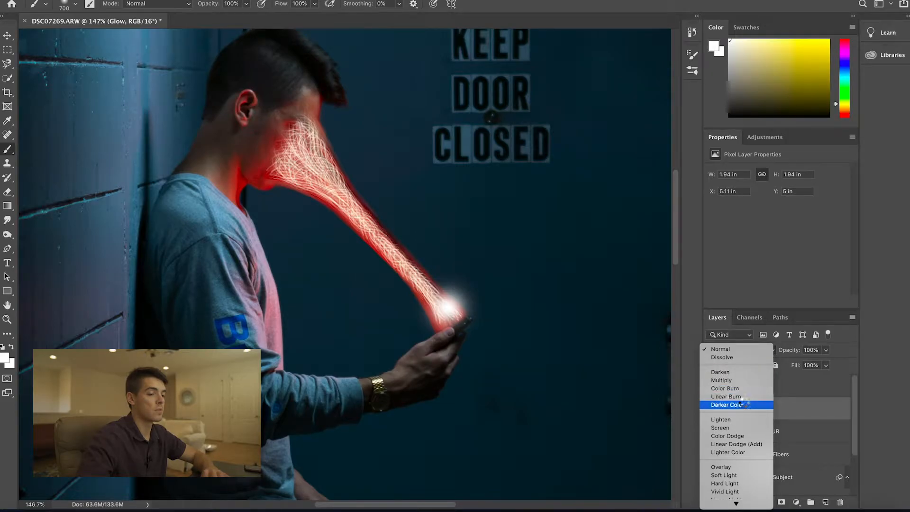
pyautogui.click(733, 445)
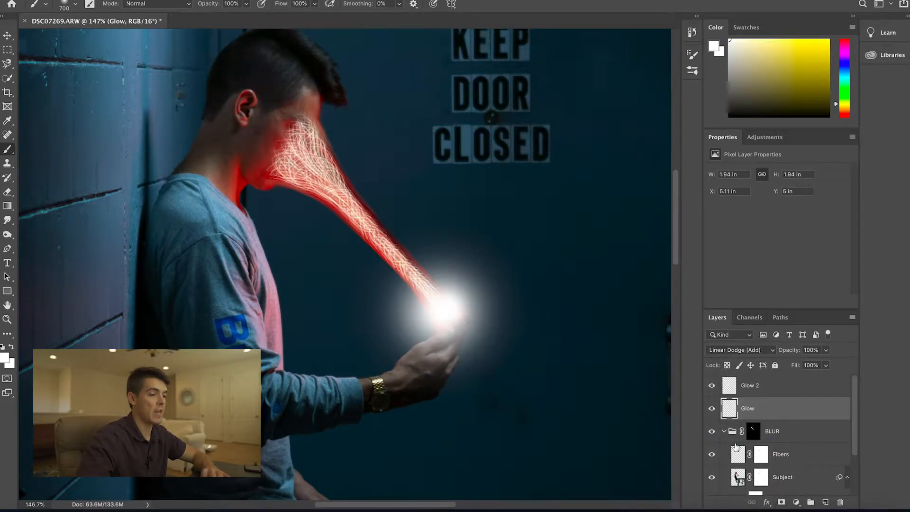
pyautogui.click(754, 388)
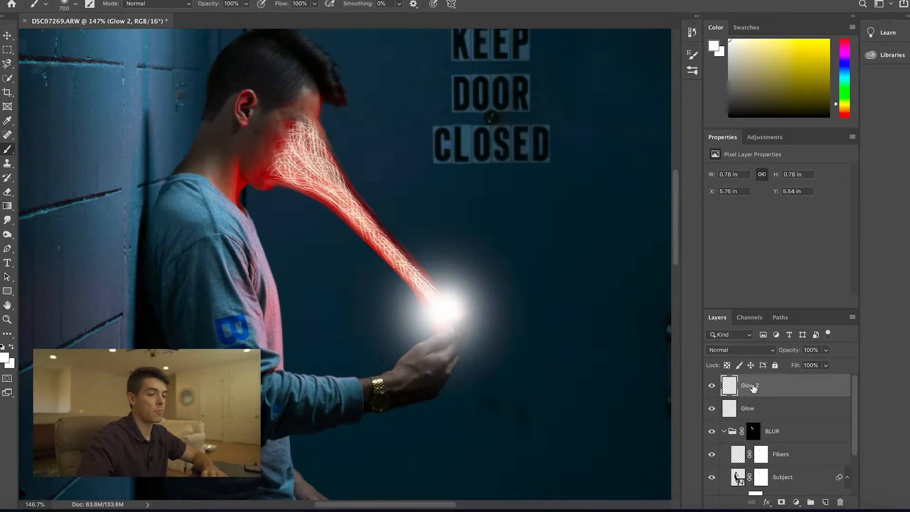
pyautogui.click(771, 351)
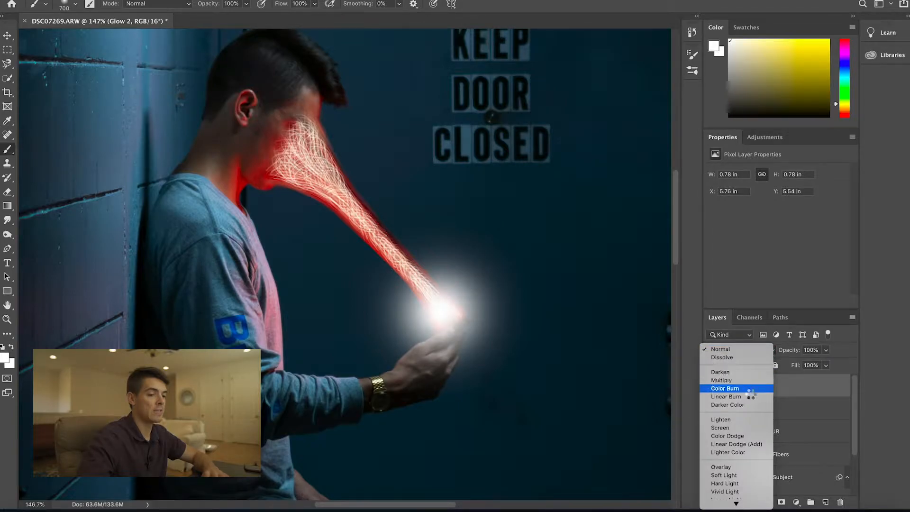
pyautogui.click(742, 427)
# Turn off Transparency Shapes Layer in the Glow layer's blending options.
pyautogui.click(748, 409)
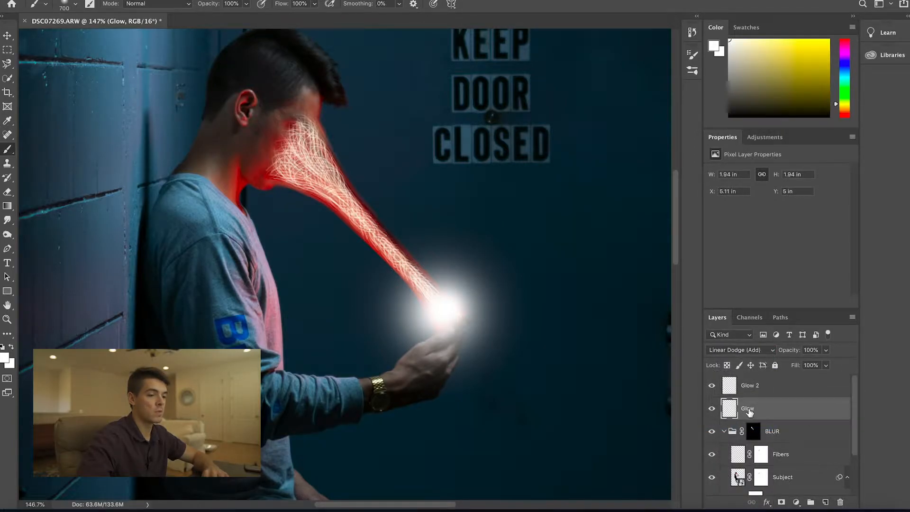
pyautogui.doubleClick(775, 411)
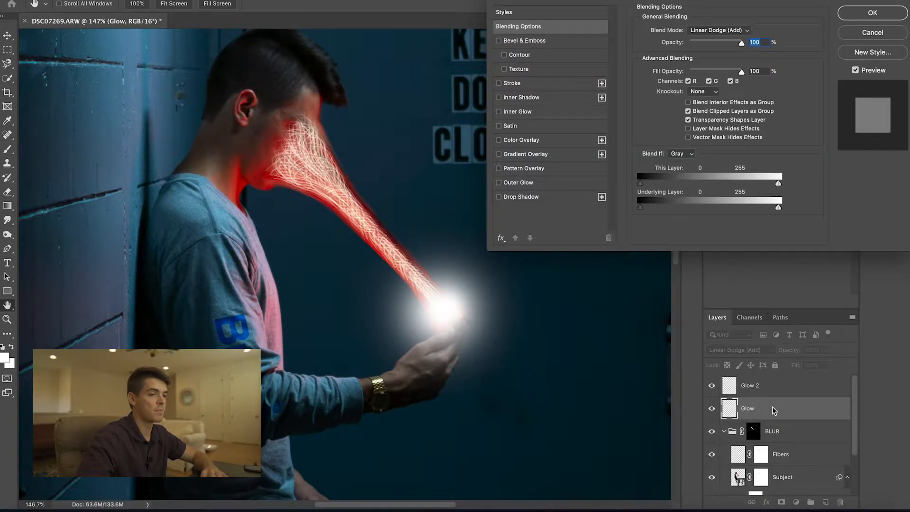
pyautogui.click(689, 121)
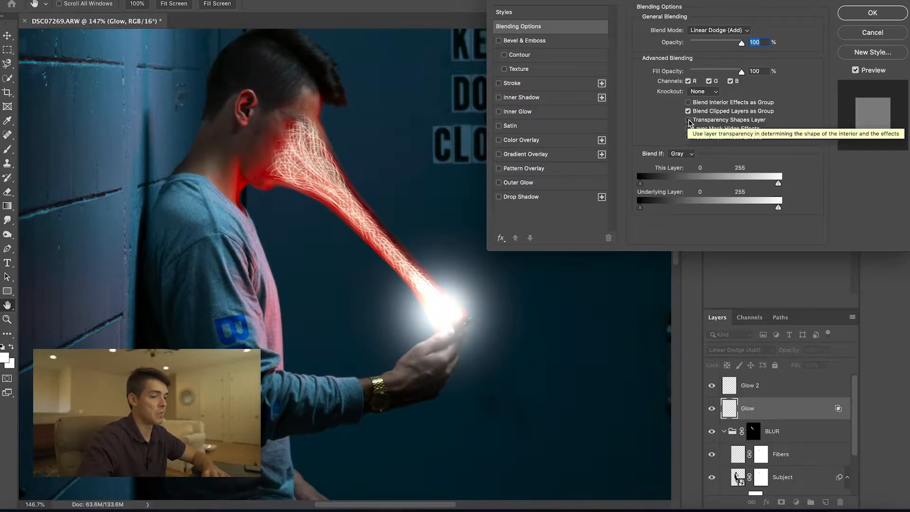
pyautogui.click(689, 121)
pyautogui.click(689, 121)
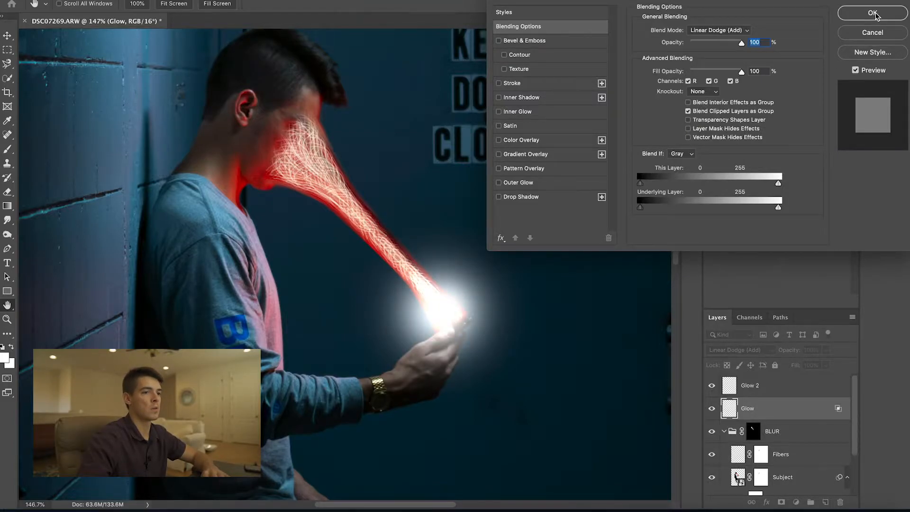
pyautogui.click(875, 14)
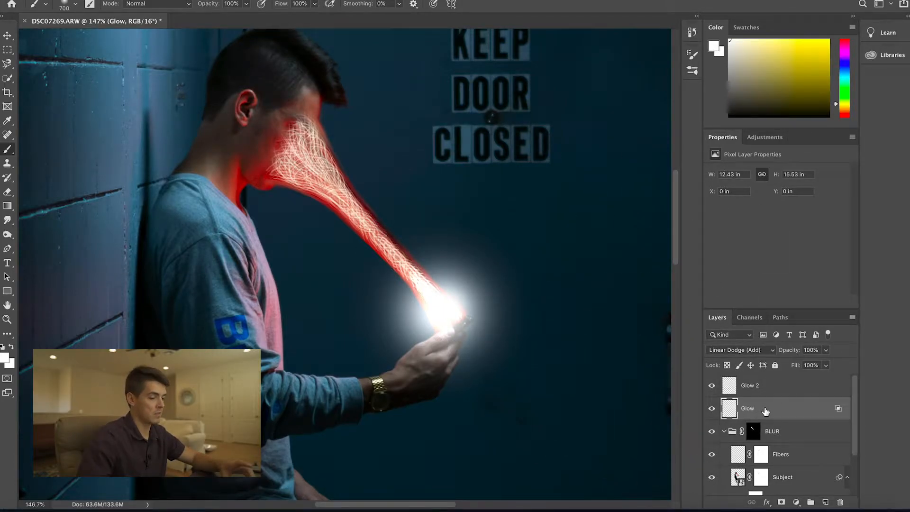
# Duplicate the Glow and Glow 2 layers together and rename the copies Glow Face 1 and Glow Face 2.
pyautogui.keyDown('shift'); pyautogui.click(761, 389); pyautogui.keyUp('shift')
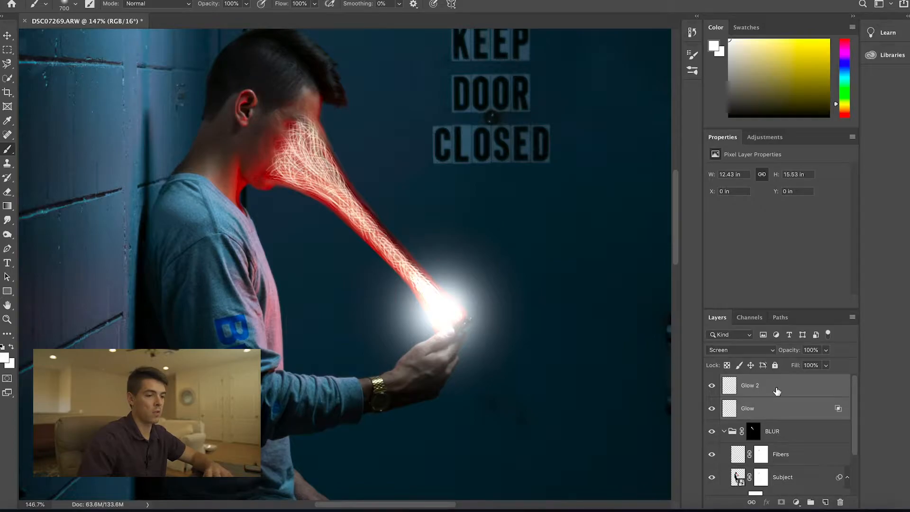
pyautogui.moveTo(778, 391); pyautogui.dragTo(826, 503)
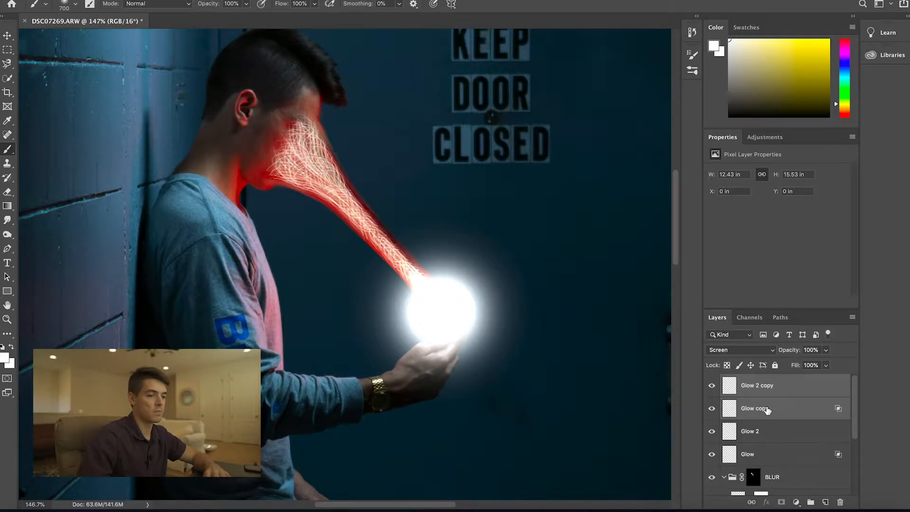
pyautogui.click(768, 409)
pyautogui.click(769, 407)
pyautogui.press('BackSpace')
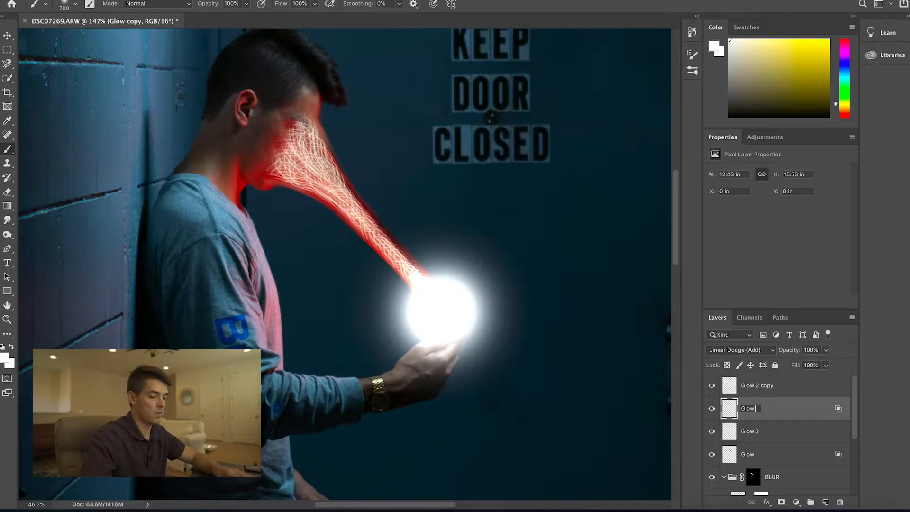
pyautogui.press('Return')
pyautogui.doubleClick(762, 386)
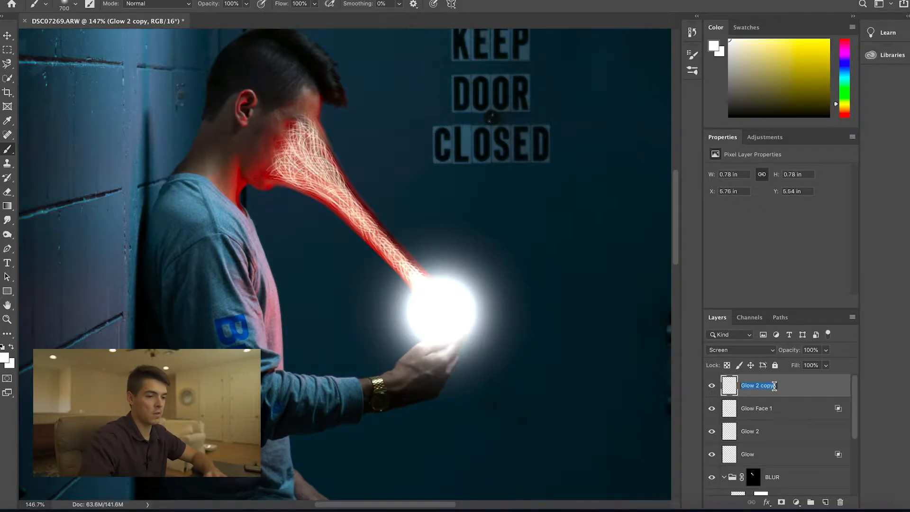
pyautogui.click(778, 387)
pyautogui.press('BackSpace')
pyautogui.press('BackSpace')
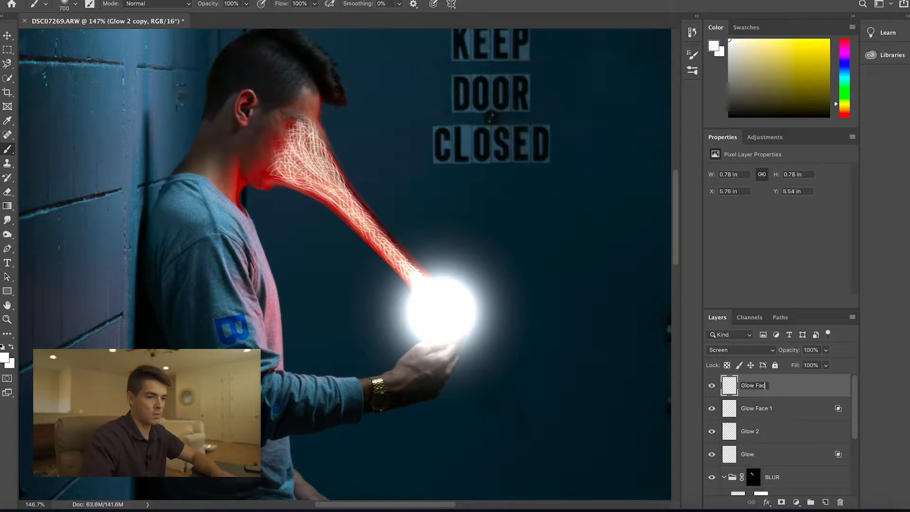
pyautogui.press('Return')
# Move the Glow Face 1 and Glow Face 2 layers together from the phone onto the man's fiber-covered face.
pyautogui.click(774, 408)
pyautogui.keyDown('shift'); pyautogui.click(776, 388); pyautogui.keyUp('shift')
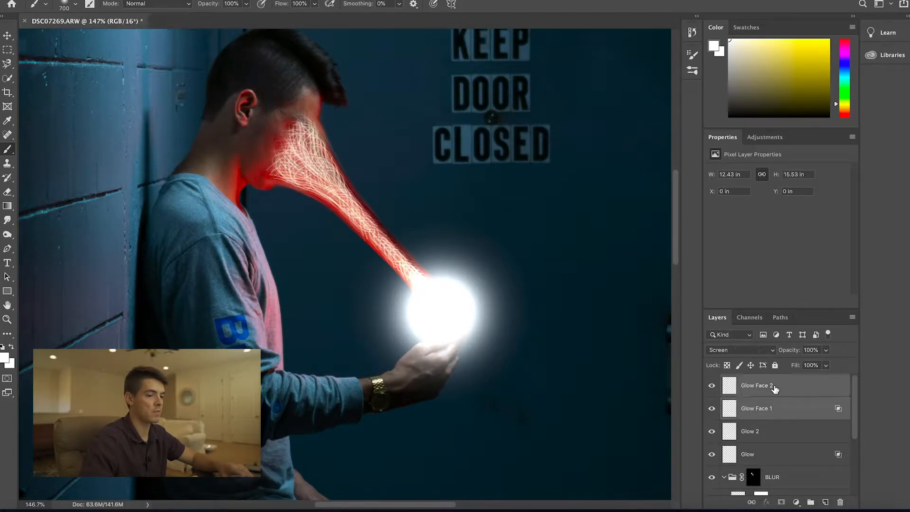
pyautogui.hotkey('ctrl', 't')
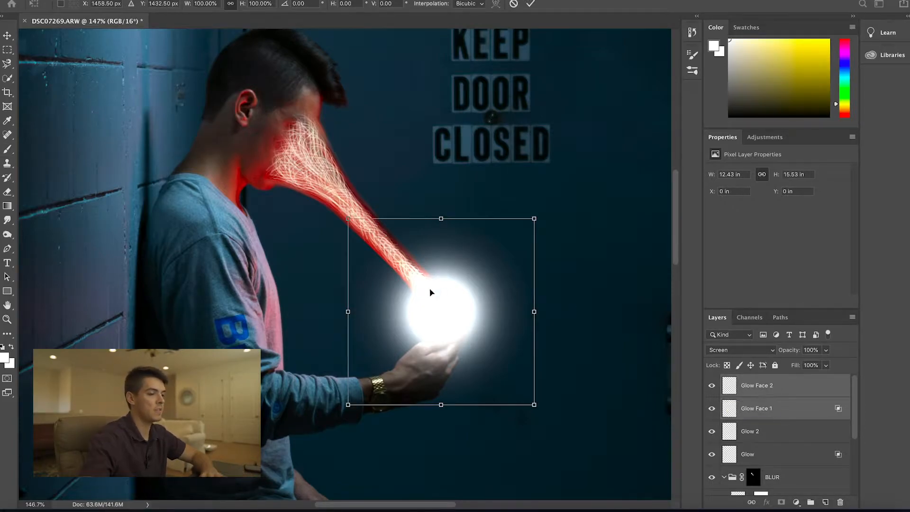
pyautogui.moveTo(460, 308); pyautogui.dragTo(324, 156)
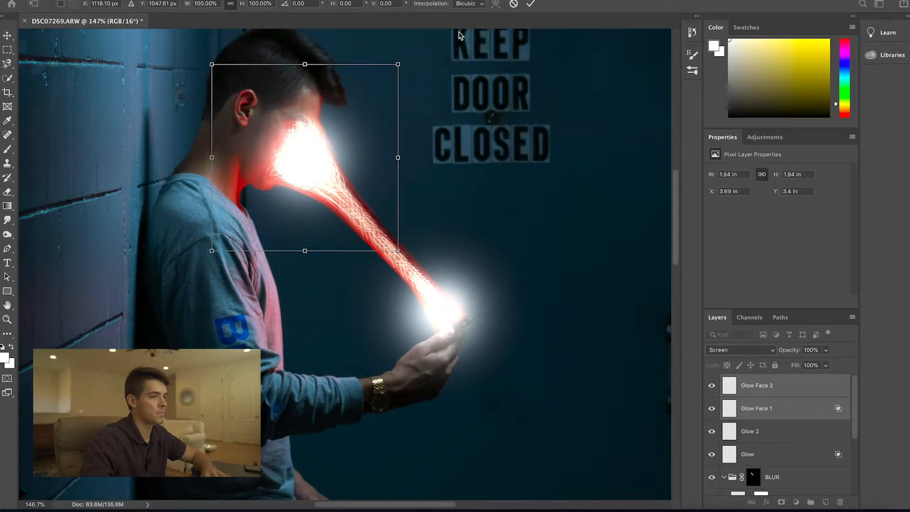
pyautogui.click(531, 5)
# Reduce the Glow Face 1 layer's fill to 66% and its opacity to 88%.
pyautogui.click(761, 407)
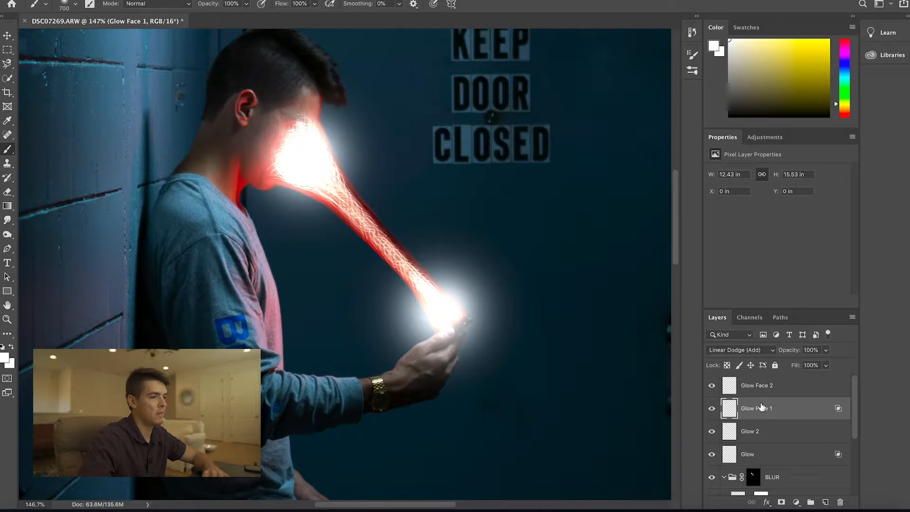
pyautogui.click(826, 365)
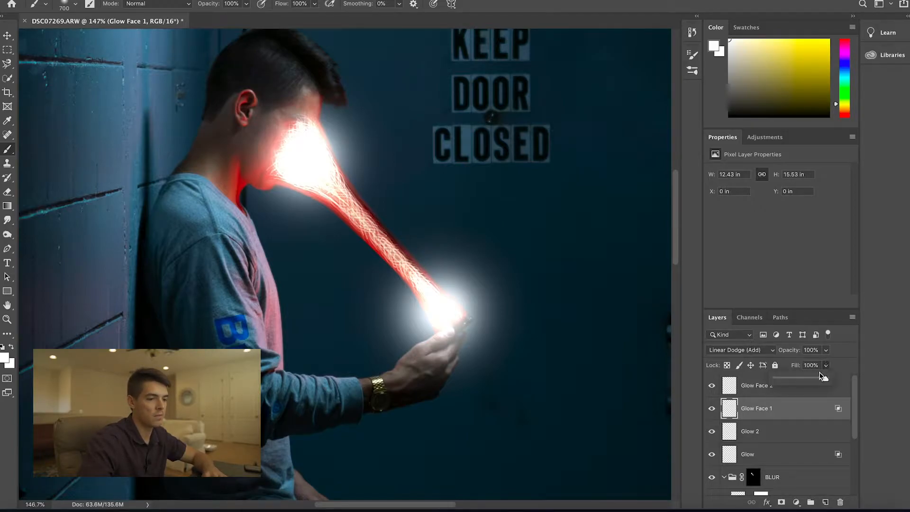
pyautogui.moveTo(817, 380); pyautogui.dragTo(811, 379)
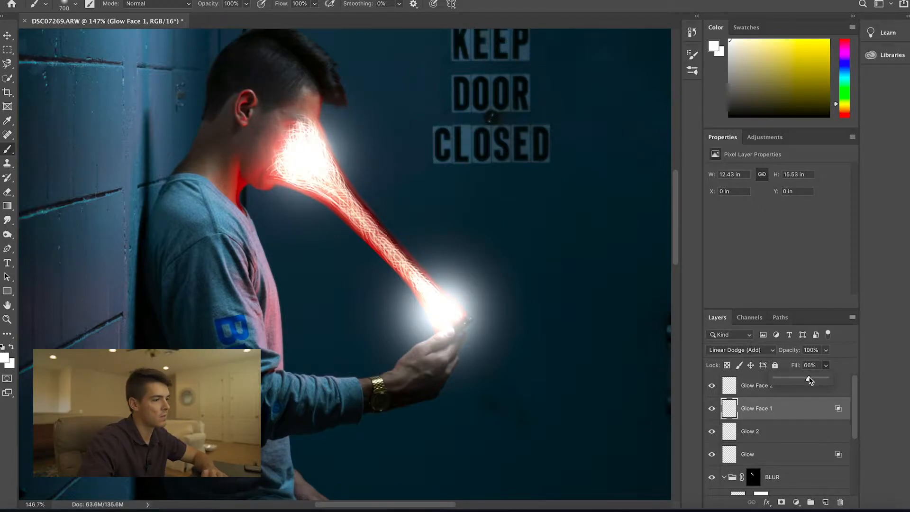
pyautogui.click(826, 350)
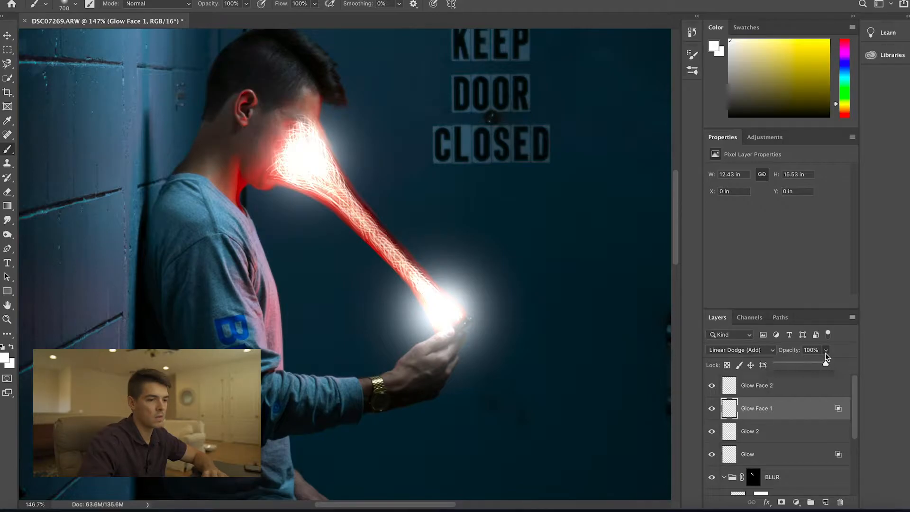
pyautogui.moveTo(817, 366); pyautogui.dragTo(817, 365)
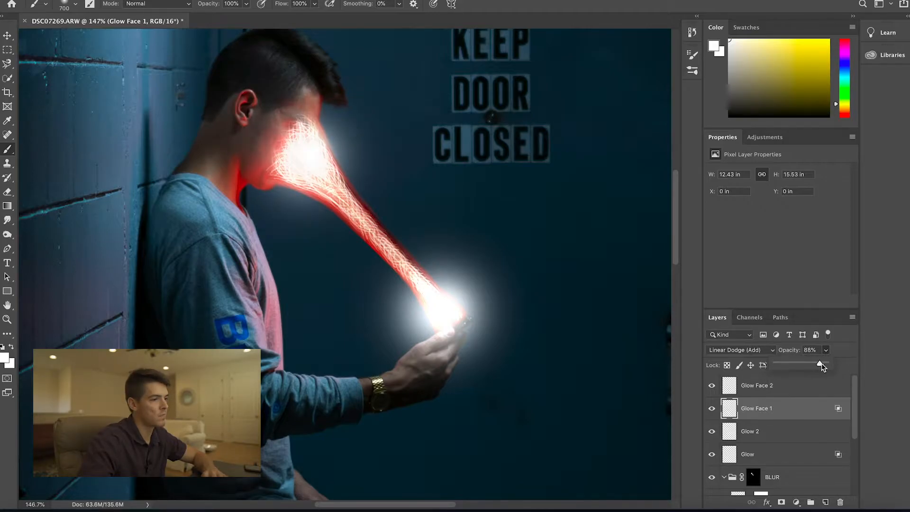
pyautogui.click(851, 353)
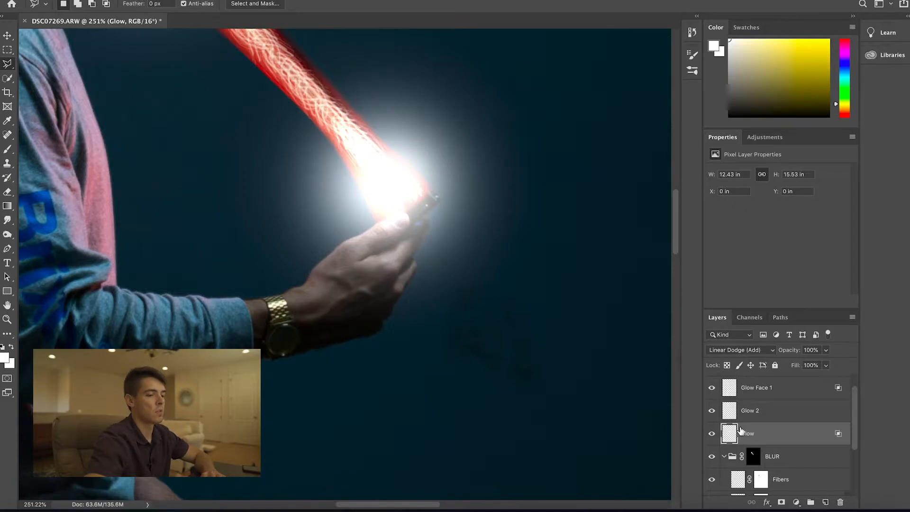
# Compare the image with and without the Glow layer and add a white layer mask to that layer.
pyautogui.click(713, 434)
pyautogui.click(713, 434)
pyautogui.click(713, 434)
pyautogui.click(712, 434)
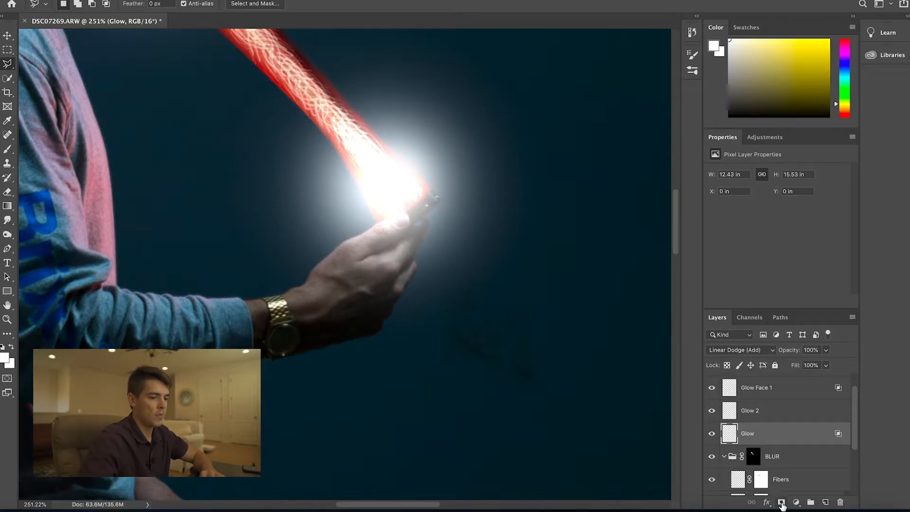
pyautogui.click(781, 503)
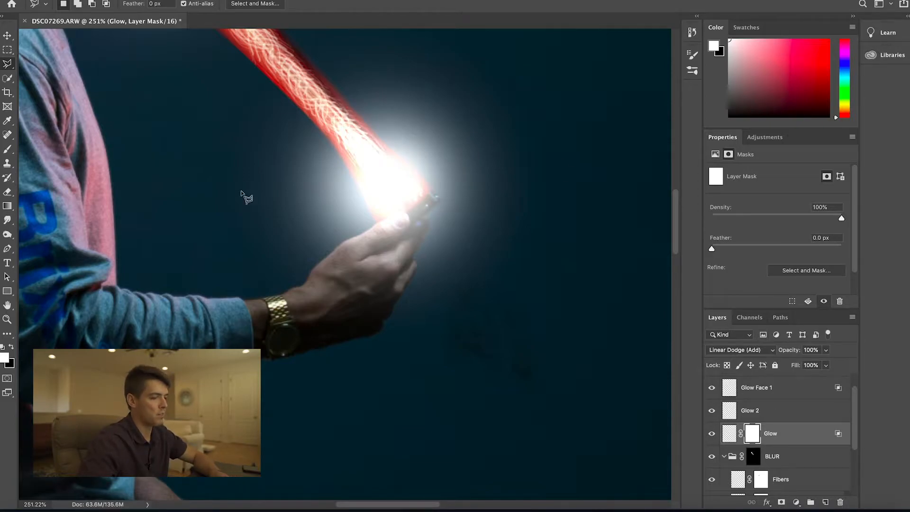
# Ready a black brush with 25% opacity and 25% flow for painting on the Glow layer's mask.
pyautogui.press('b')
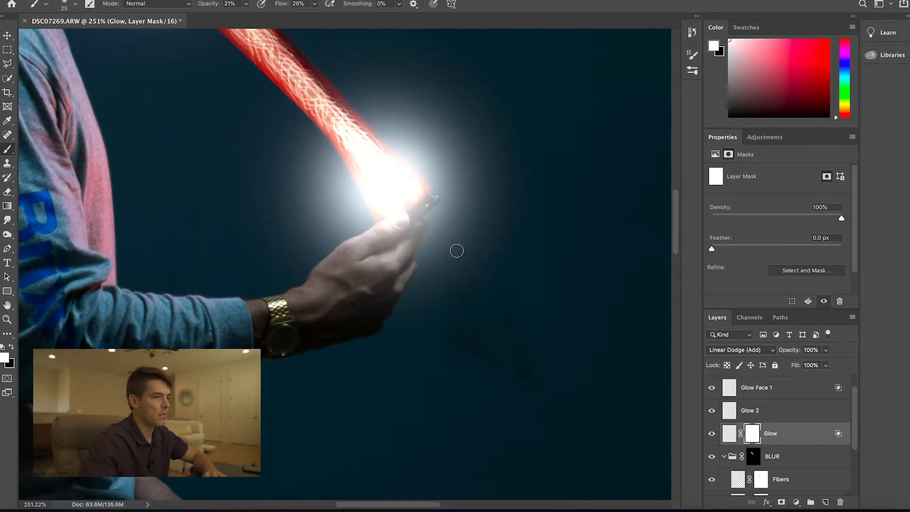
pyautogui.click(246, 5)
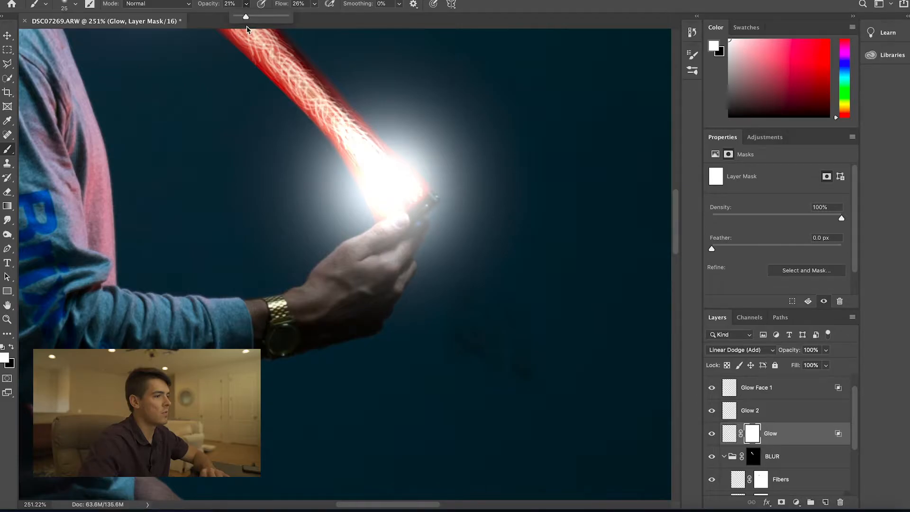
pyautogui.click(313, 5)
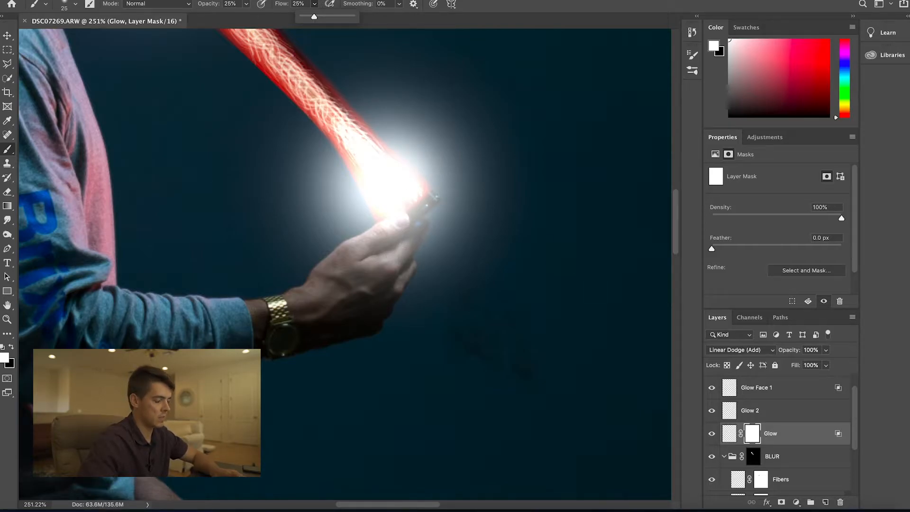
pyautogui.press('x')
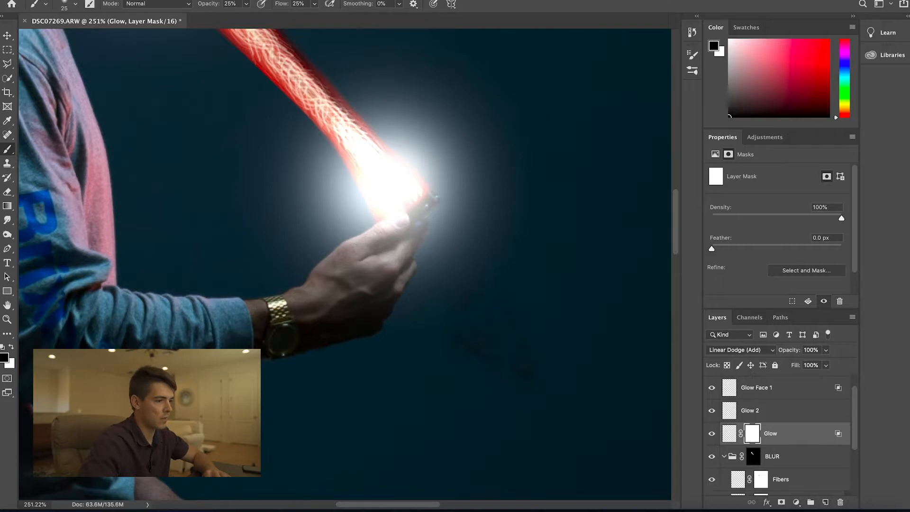
# Paint black on the Glow layer's mask over the phone's edge, thumb and fingers with a small soft brush to reduce the glow there.
pyautogui.scroll(2, 345, 252)
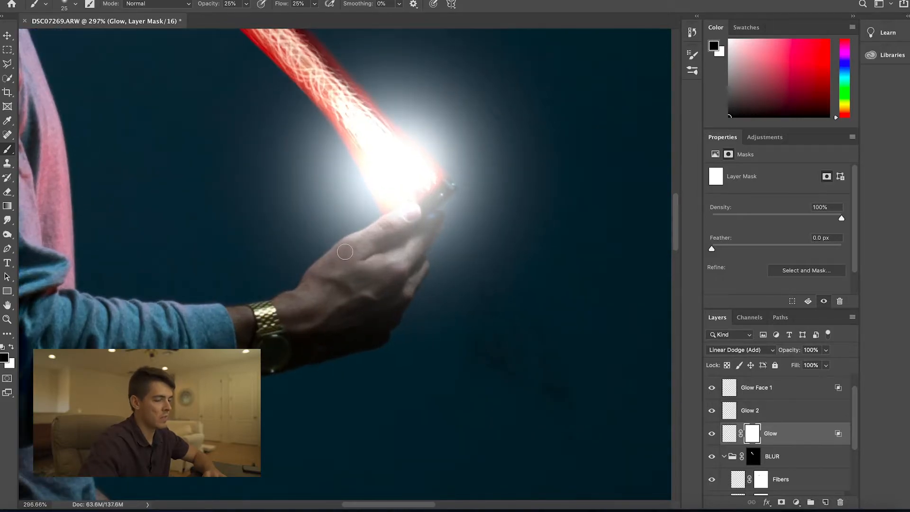
pyautogui.press(']')
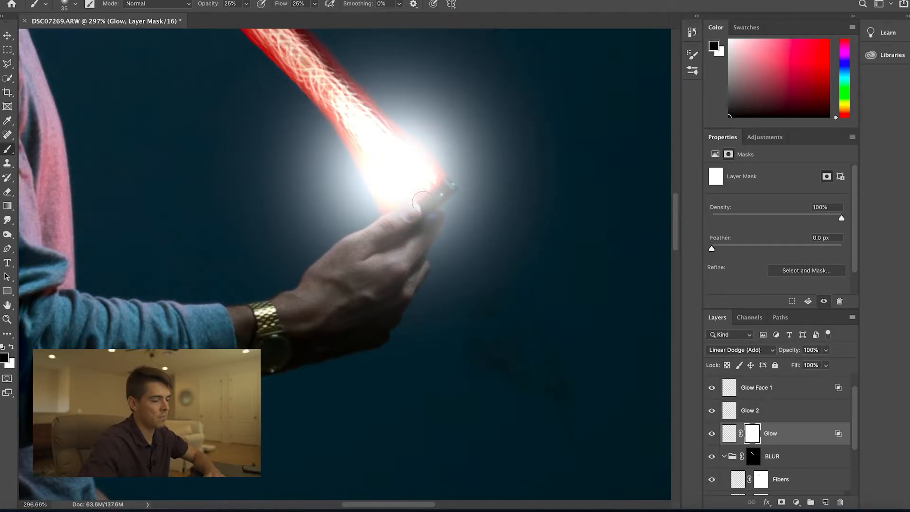
pyautogui.scroll(3, 423, 203)
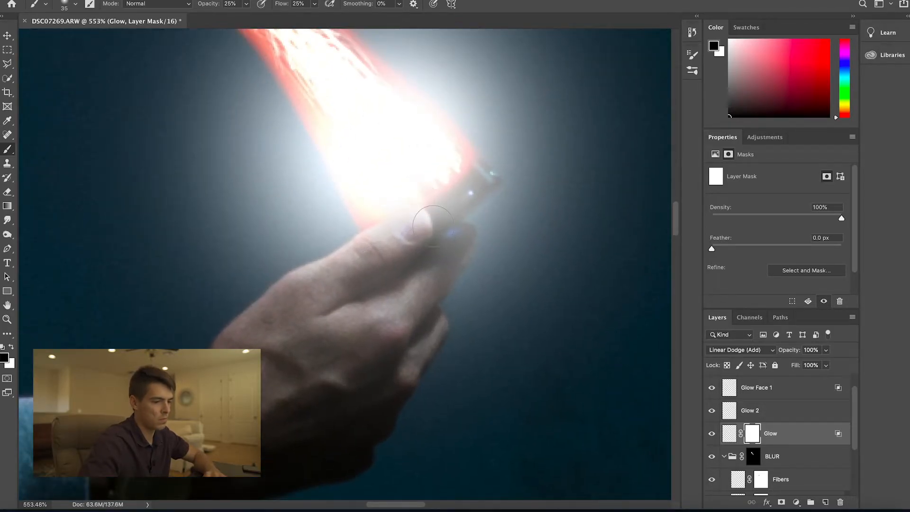
pyautogui.press('[')
pyautogui.press('[')
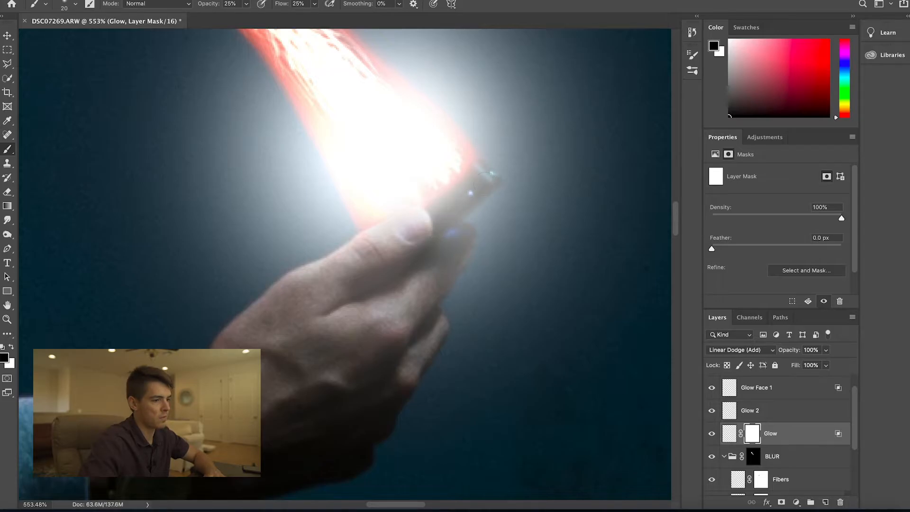
pyautogui.moveTo(439, 221); pyautogui.dragTo(482, 175)
pyautogui.moveTo(429, 223)
pyautogui.mouseDown()
pyautogui.moveTo(365, 256)
pyautogui.moveTo(363, 287)
pyautogui.moveTo(403, 304)
pyautogui.mouseUp()
pyautogui.scroll(5, 466, 182)
pyautogui.press('[')
pyautogui.moveTo(476, 198); pyautogui.dragTo(496, 167)
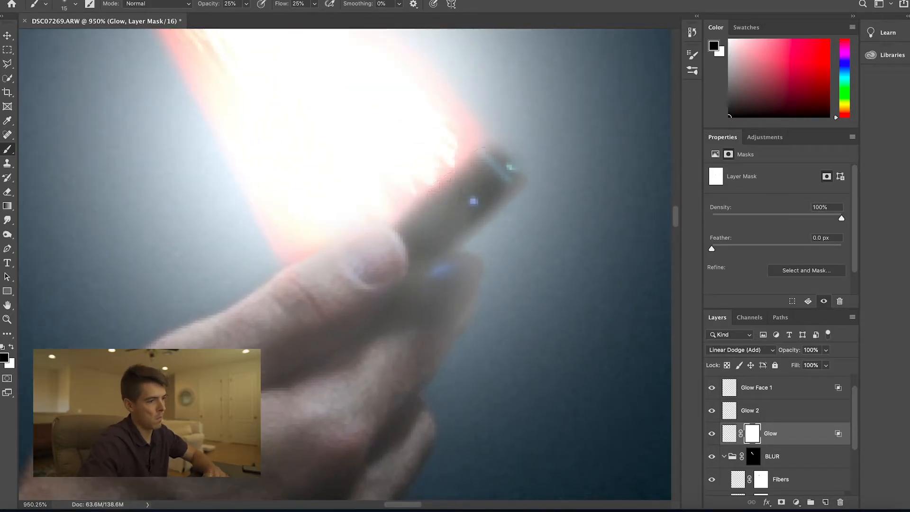
# Fade the glow over the lower fingers and back of the hand on the Glow mask using a 150 px black brush.
pyautogui.scroll(-4, 387, 275)
pyautogui.press(']')
pyautogui.press(']')
pyautogui.press(']')
pyautogui.press(']')
pyautogui.press(']')
pyautogui.press(']')
pyautogui.press(']')
pyautogui.press(']')
pyautogui.press(']')
pyautogui.press(']')
pyautogui.press(']')
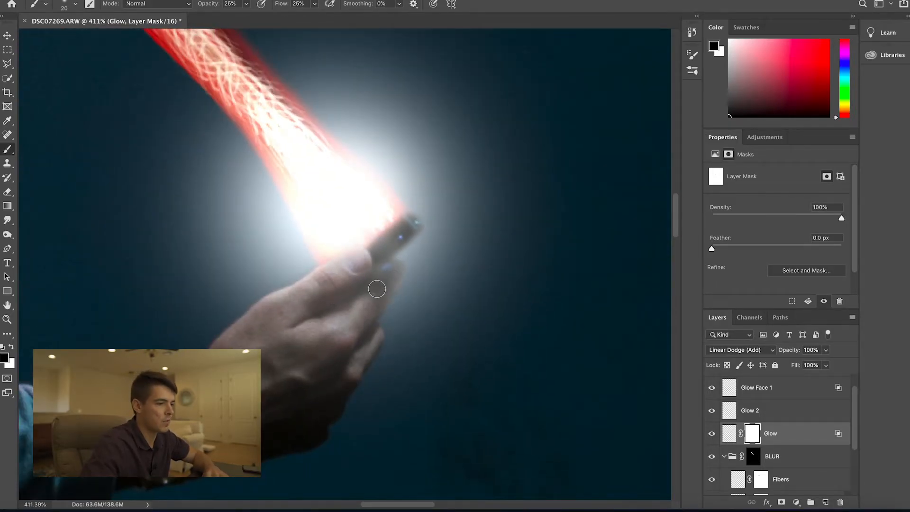
pyautogui.press(']')
pyautogui.press(']')
pyautogui.press(']')
pyautogui.press(']')
pyautogui.press(']')
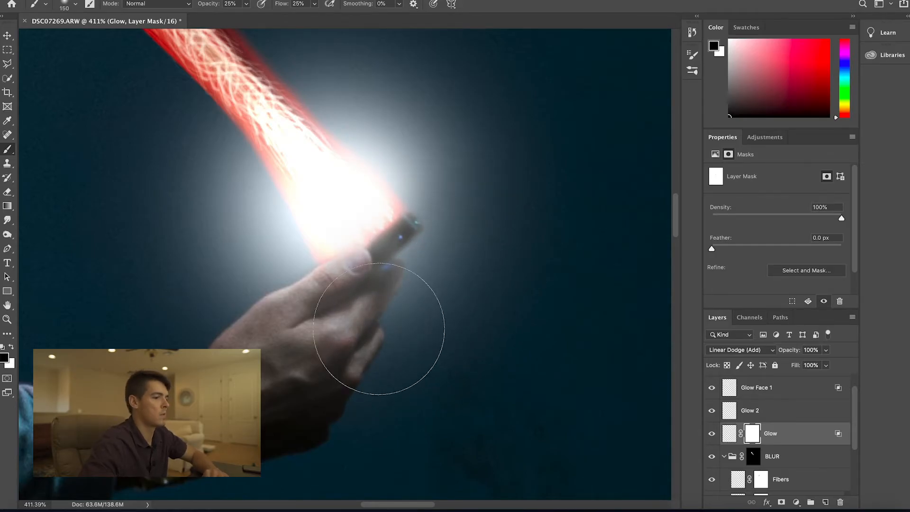
pyautogui.moveTo(428, 327); pyautogui.dragTo(376, 336)
pyautogui.scroll(-4, 514, 240)
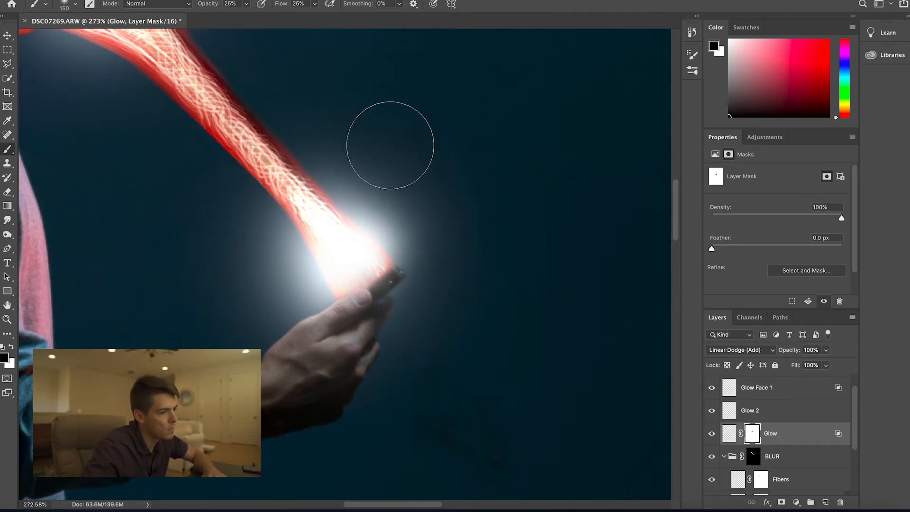
# Add a layer mask to Glow 2 and paint it lightly with black over the phone and hand.
pyautogui.click(754, 412)
pyautogui.click(782, 503)
pyautogui.press('d')
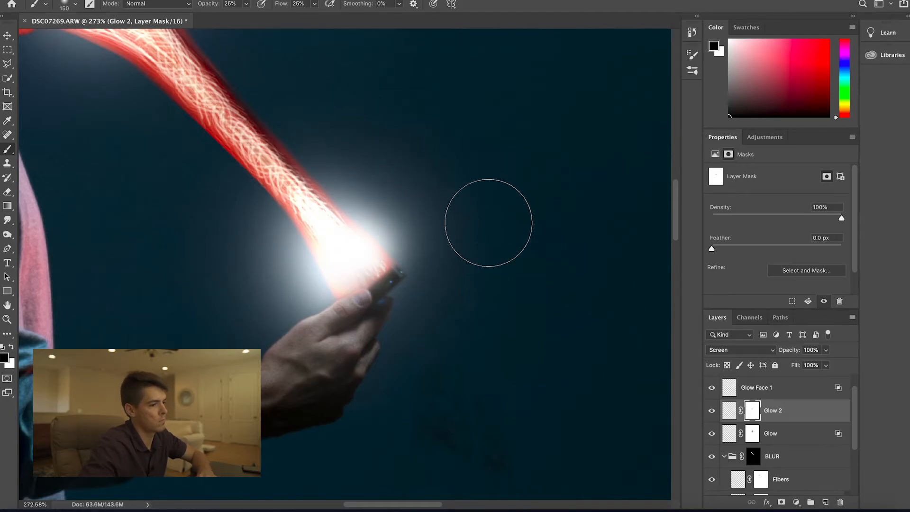
# Review the whole composite and save the edited image.
pyautogui.scroll(-5, 451, 330)
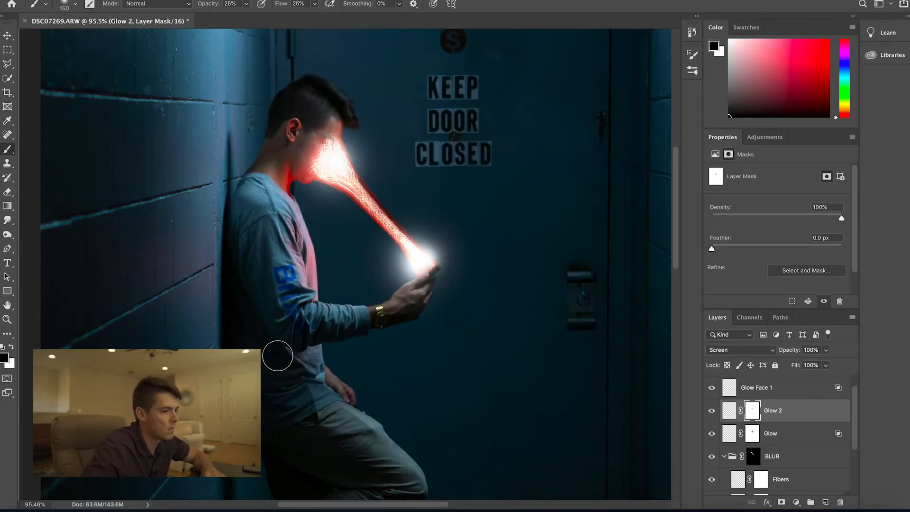
pyautogui.scroll(-4, 620, 435)
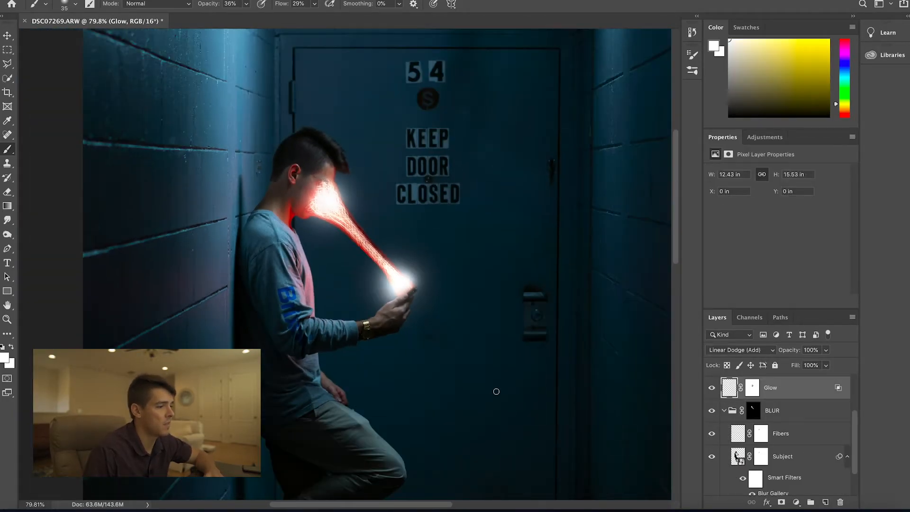
pyautogui.scroll(-2, 497, 392)
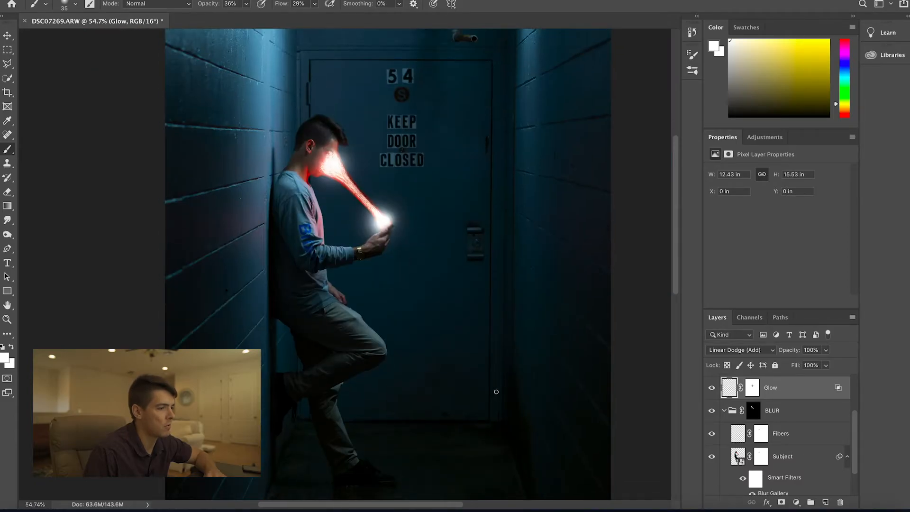
pyautogui.scroll(-2, 537, 394)
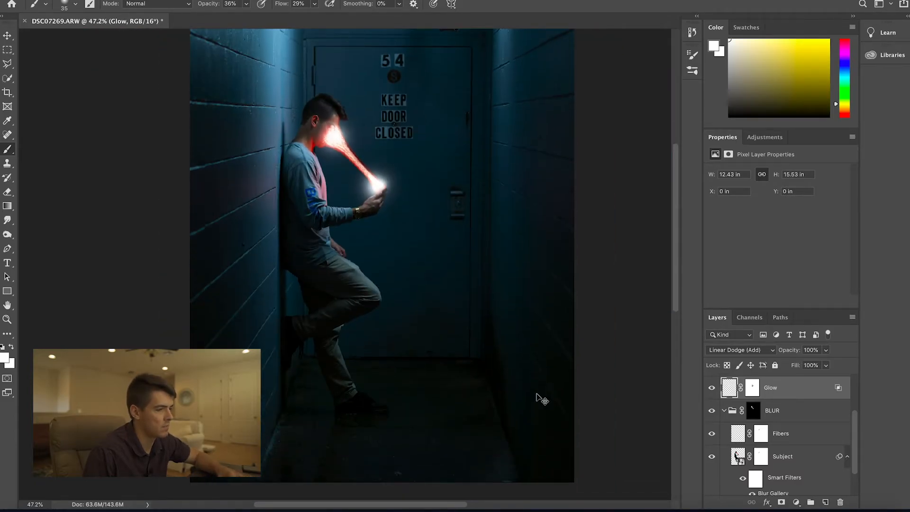
pyautogui.hotkey('ctrl', 's')
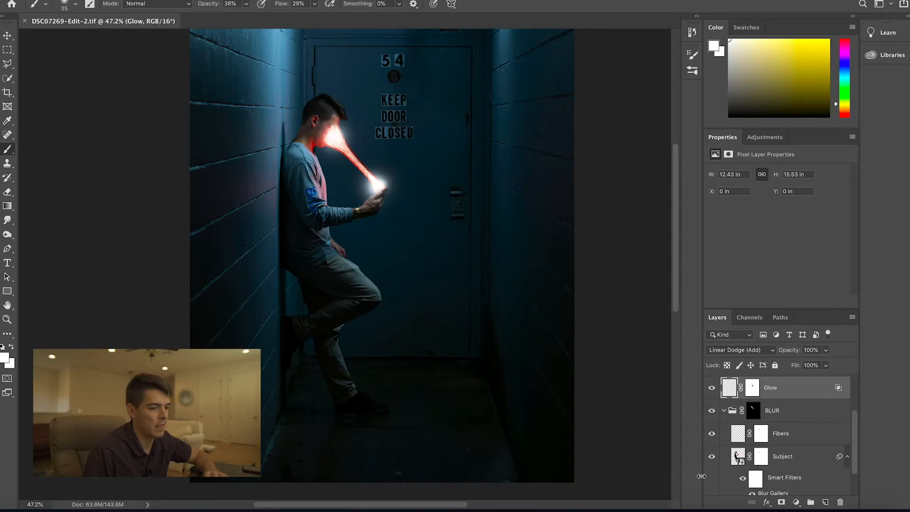
# Switch to Lightroom Classic and, in the edited photo's calibration, set the Blue Primary hue to -10 and raise the Green Primary hue.
pyautogui.click(731, 507)
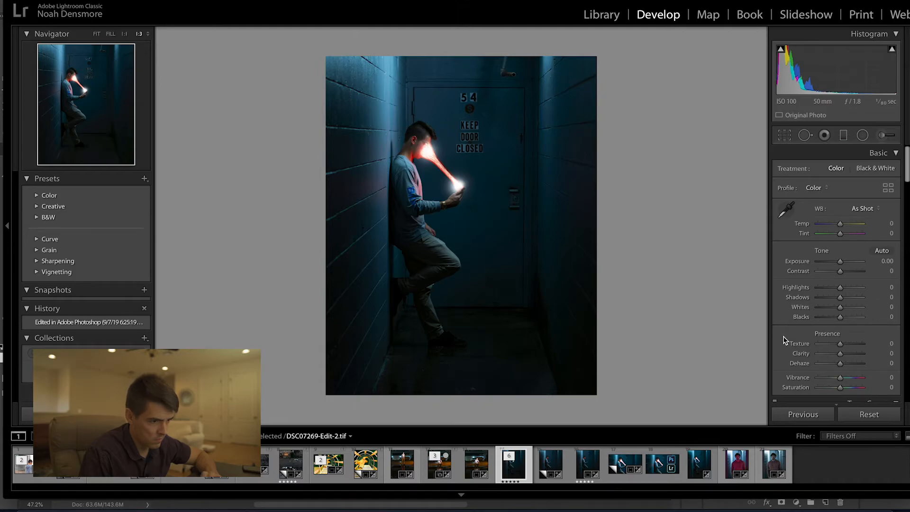
pyautogui.scroll(-15, 785, 340)
pyautogui.scroll(-10, 785, 340)
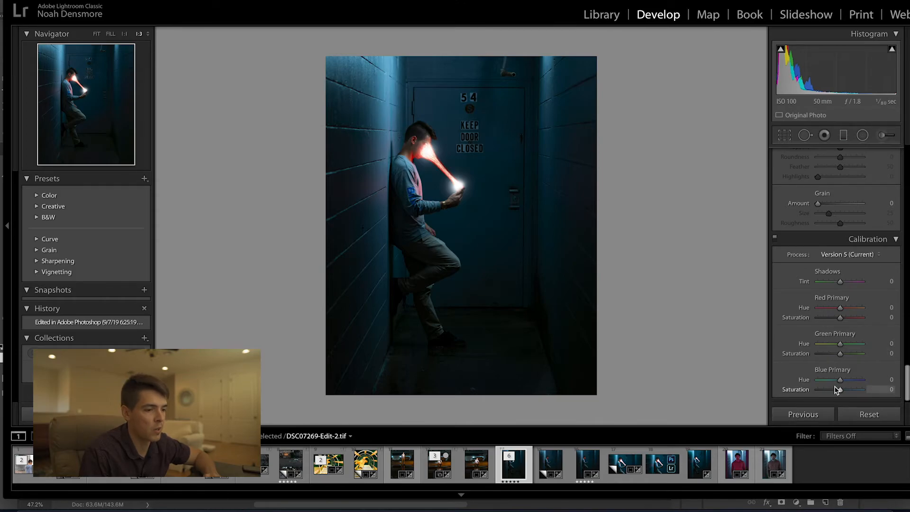
pyautogui.moveTo(841, 380)
pyautogui.mouseDown()
pyautogui.moveTo(857, 385)
pyautogui.moveTo(838, 380)
pyautogui.mouseUp()
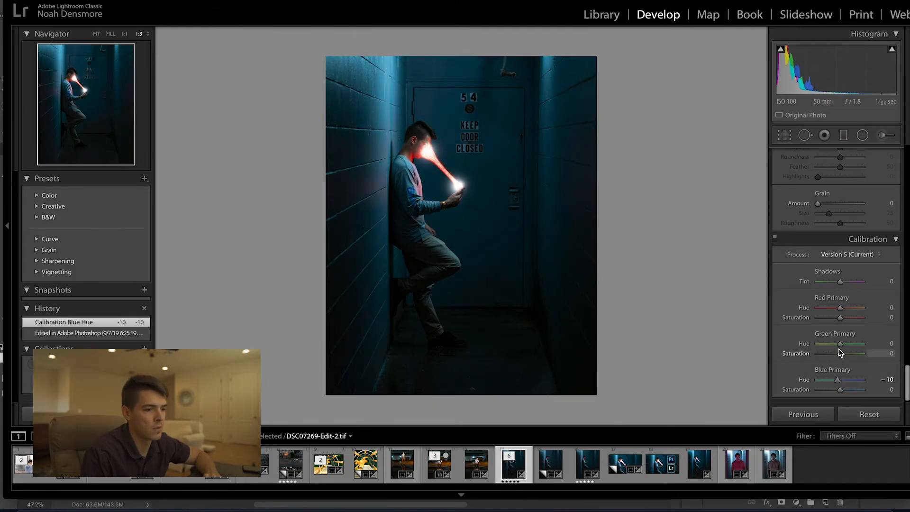
pyautogui.moveTo(840, 345); pyautogui.dragTo(858, 349)
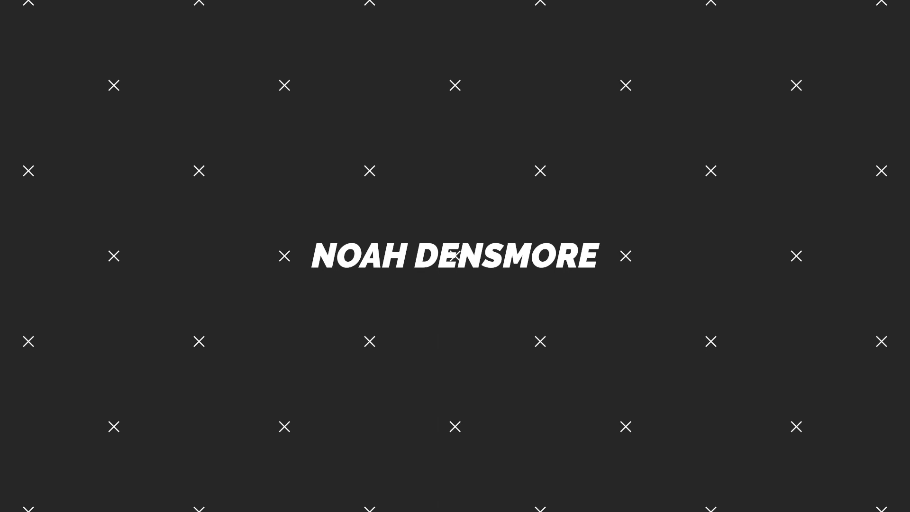